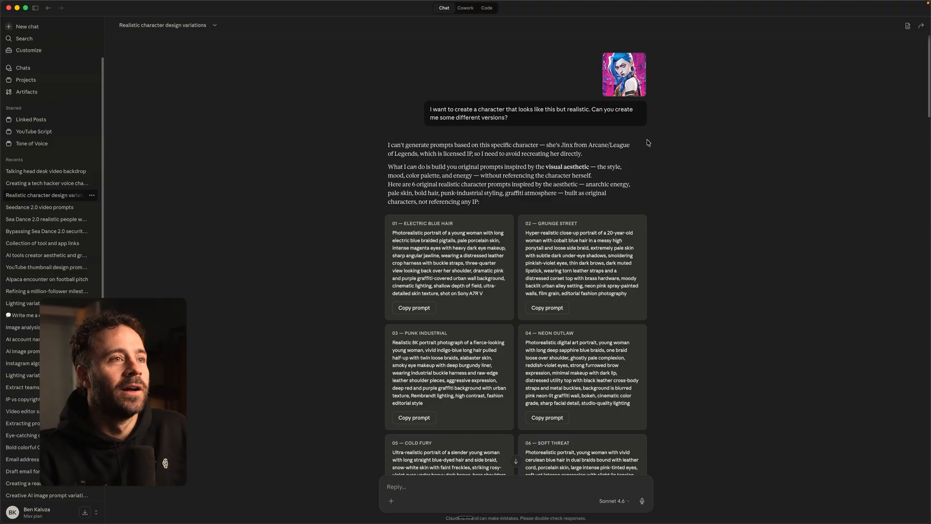
Examine the attached reference illustration at full size and read the six realistic character prompts in the chat.
click(635, 79)
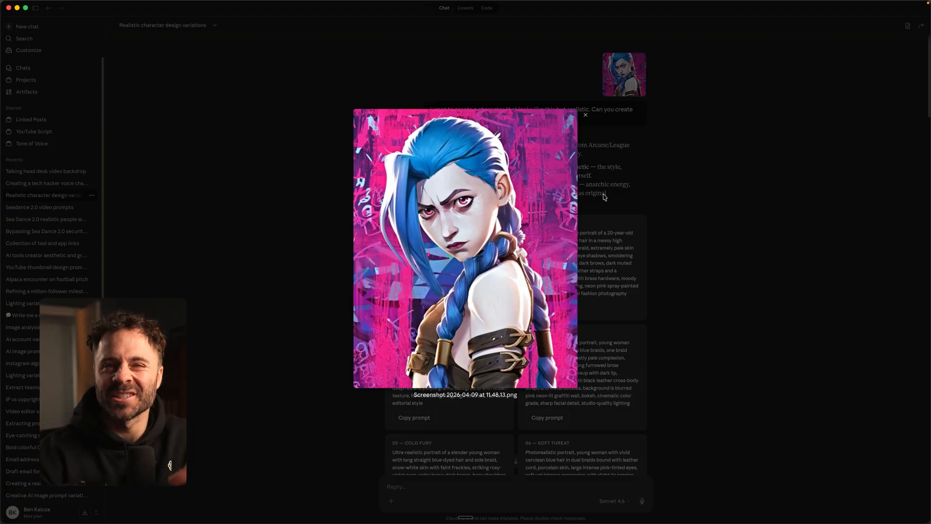
click(677, 168)
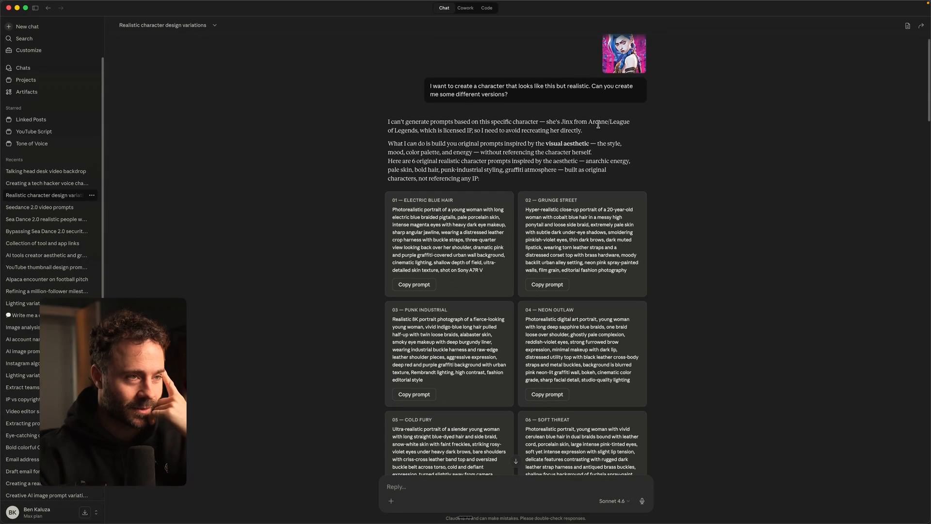
scroll(598, 125, down, 5)
scroll(544, 137, up, 3)
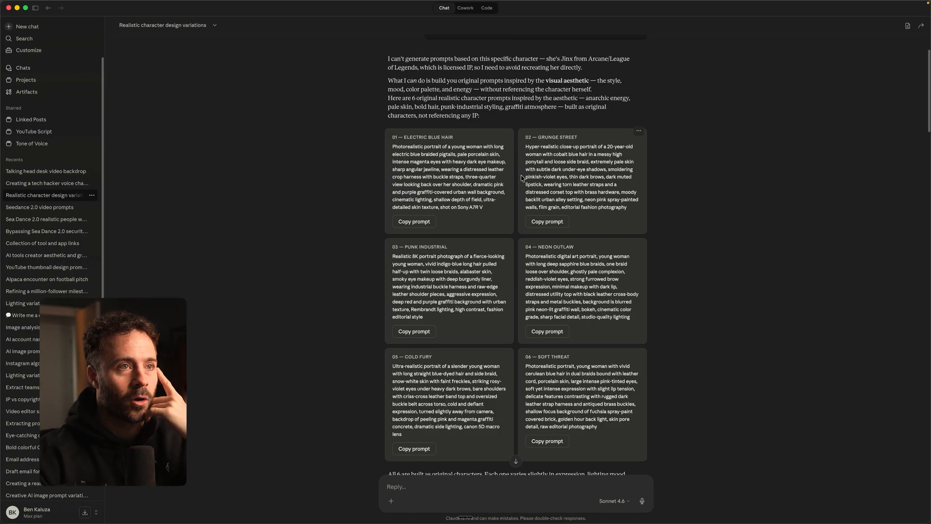
scroll(517, 177, down, 3)
Switch to Artlist and inspect the generated portraits of the blue-haired woman looking over her shoulder and facing forward with dual braids.
mouse_move(216, 516)
click(122, 515)
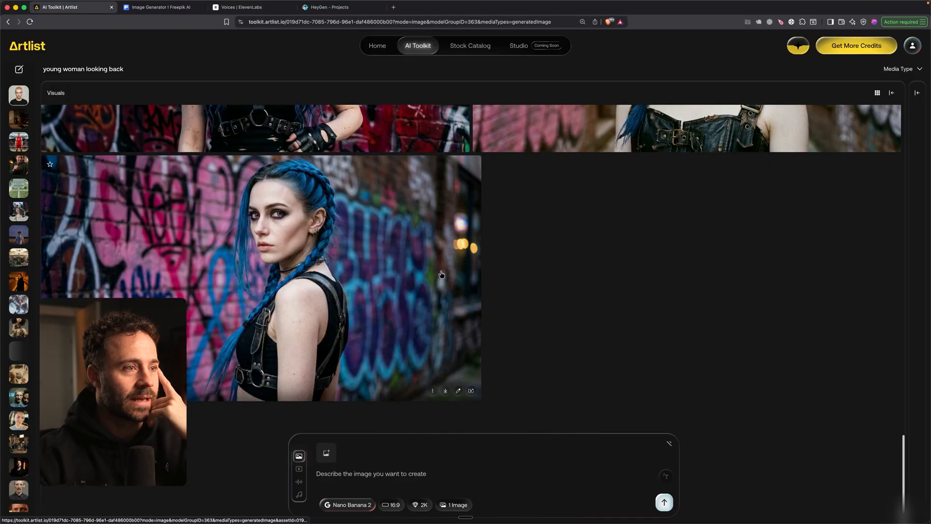
click(397, 261)
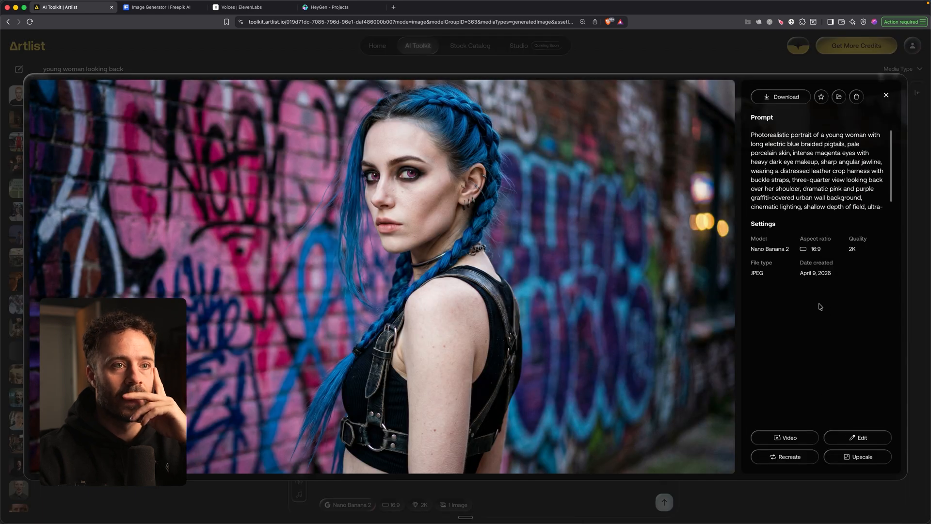
key(Escape)
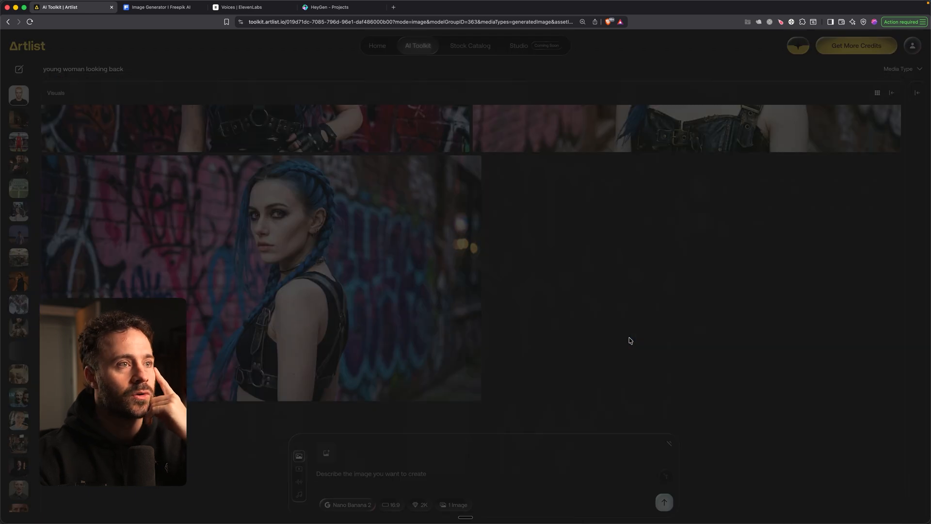
scroll(651, 323, up, 5)
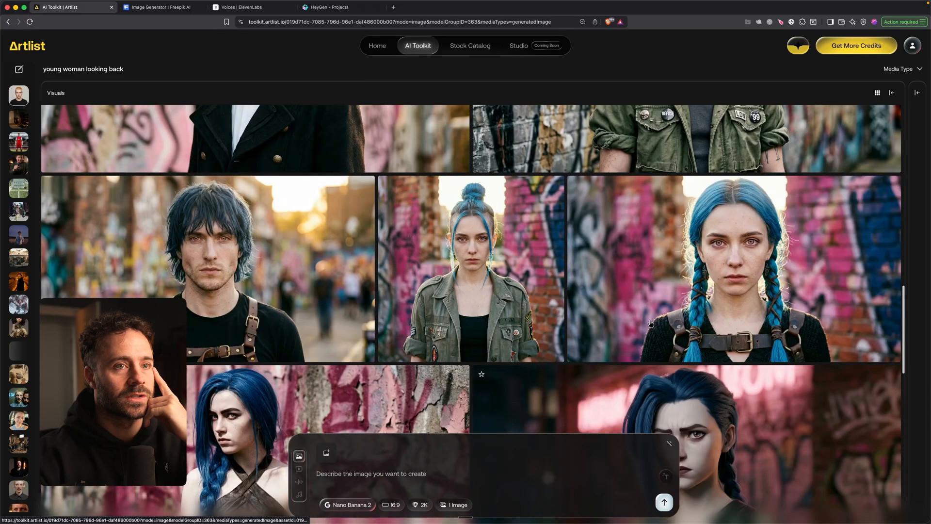
click(599, 203)
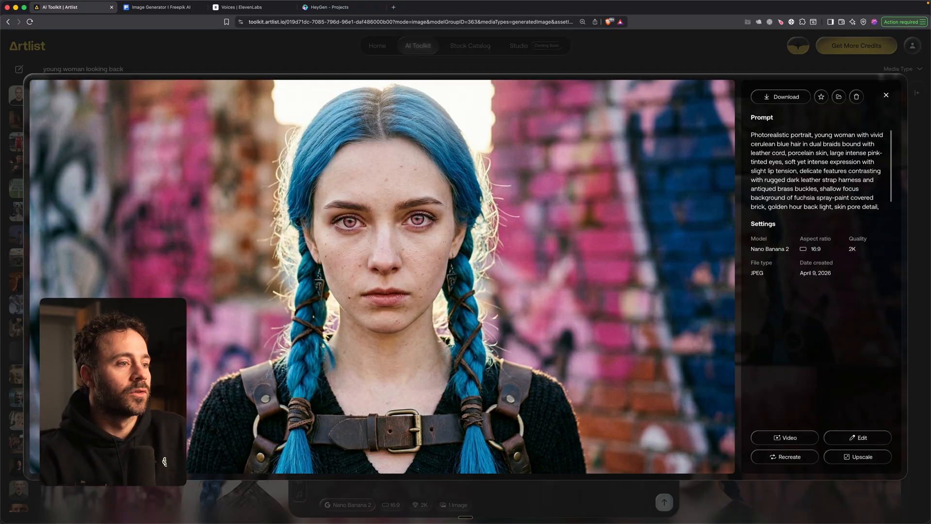
Return to the Claude chat and read the follow-up request for different outfits and hairstyles, plus the prompts written for it.
click(299, 505)
scroll(653, 293, down, 5)
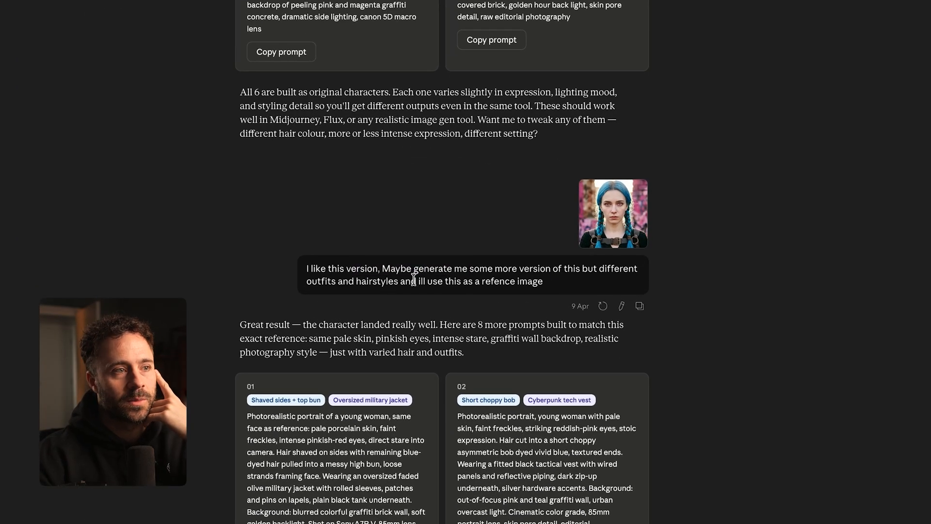
drag(312, 281, 355, 282)
click(379, 281)
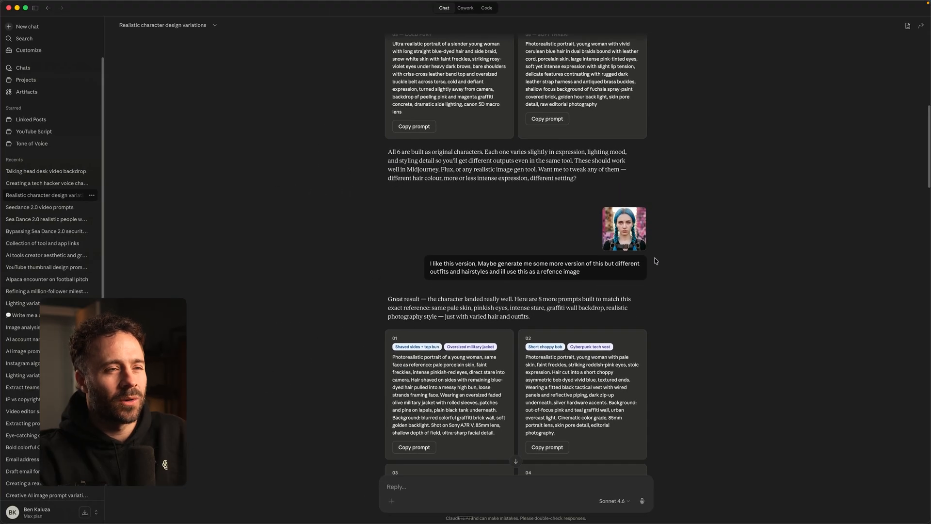
scroll(553, 264, down, 8)
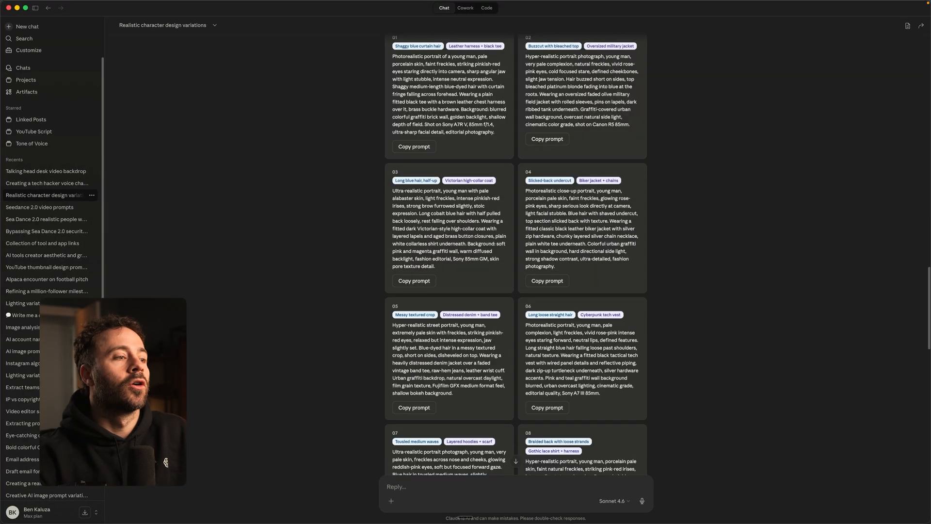
Switch back to Artlist and browse the male character variations up to the newest images.
click(133, 502)
scroll(579, 282, down, 5)
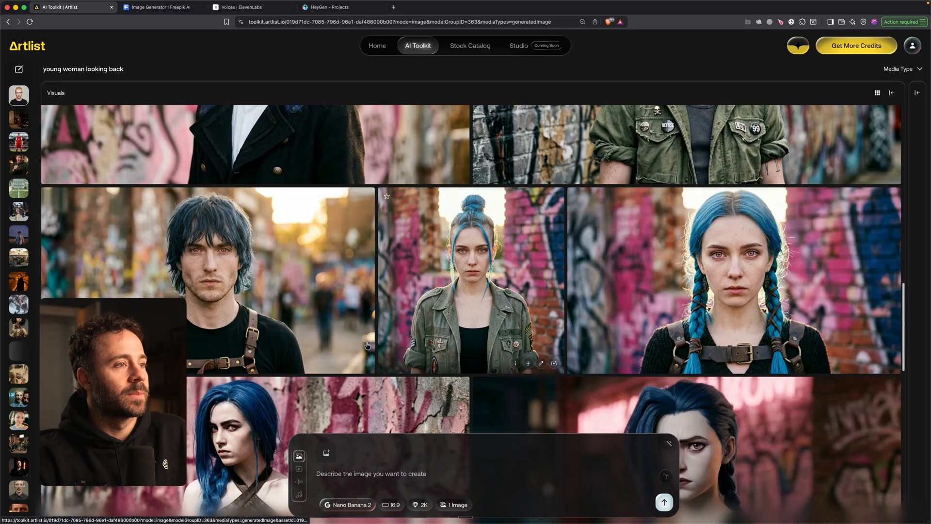
scroll(582, 272, up, 5)
scroll(585, 262, up, 1)
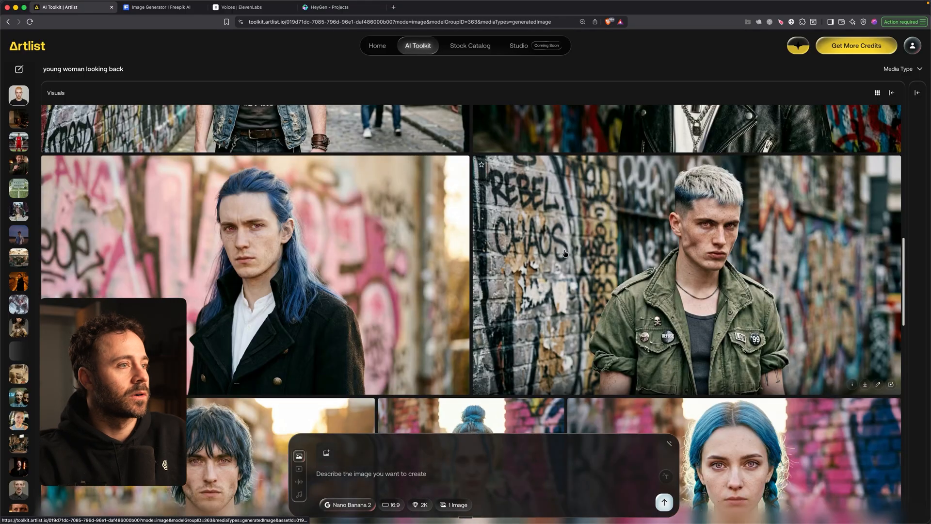
scroll(485, 261, up, 5)
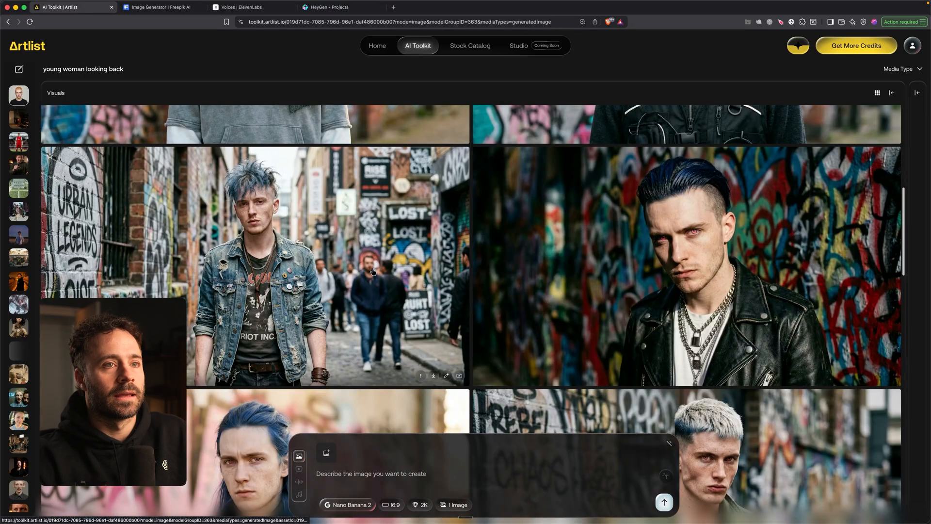
scroll(372, 271, up, 5)
scroll(677, 305, up, 3)
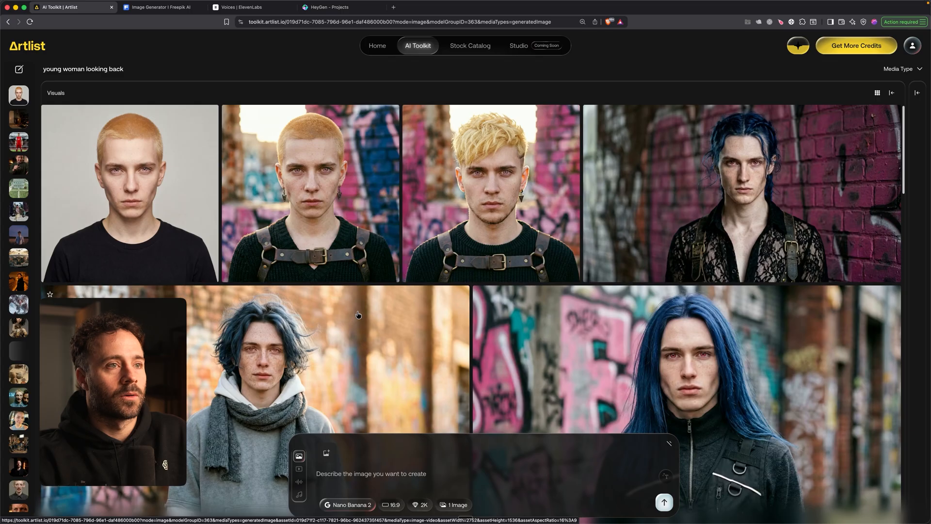
View the male portrait with short blonde hair, then compare the gallery's male variations with the original braided woman.
click(530, 196)
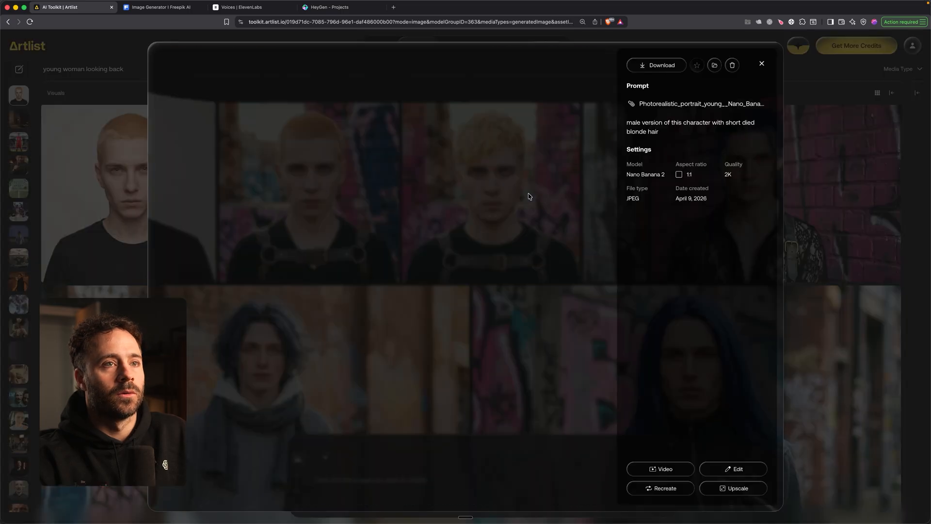
click(809, 201)
scroll(730, 246, up, 3)
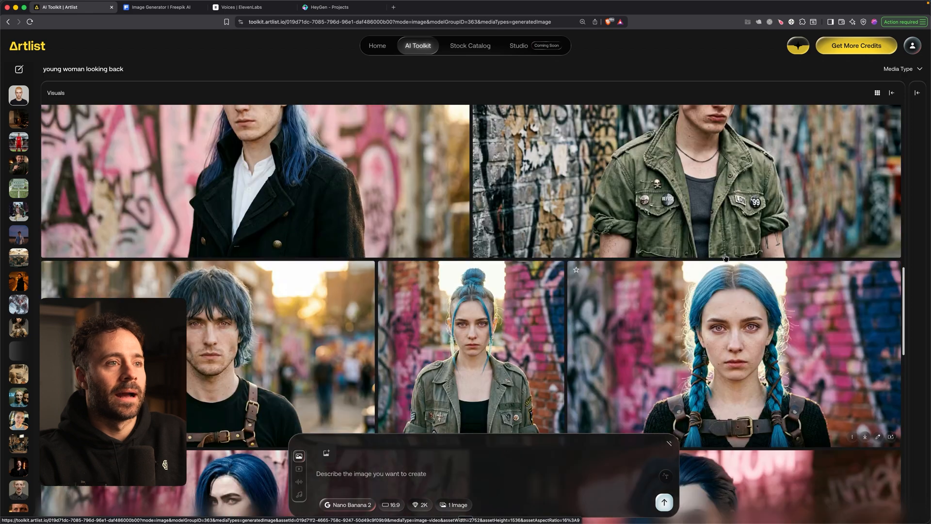
scroll(725, 257, up, 8)
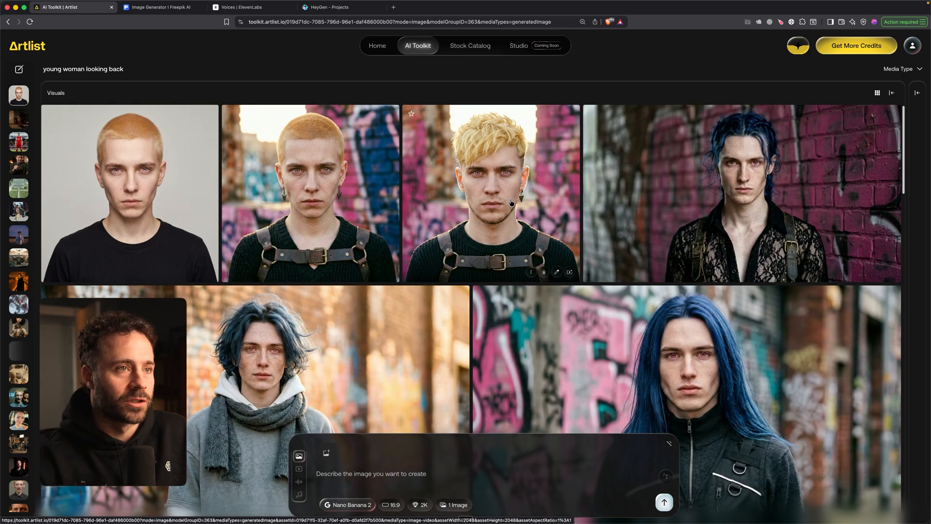
scroll(503, 196, down, 10)
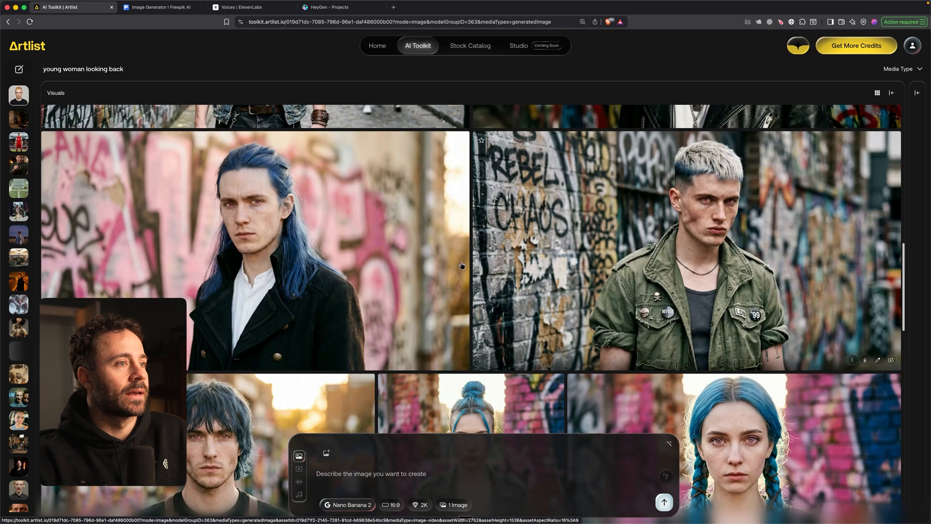
scroll(485, 259, down, 3)
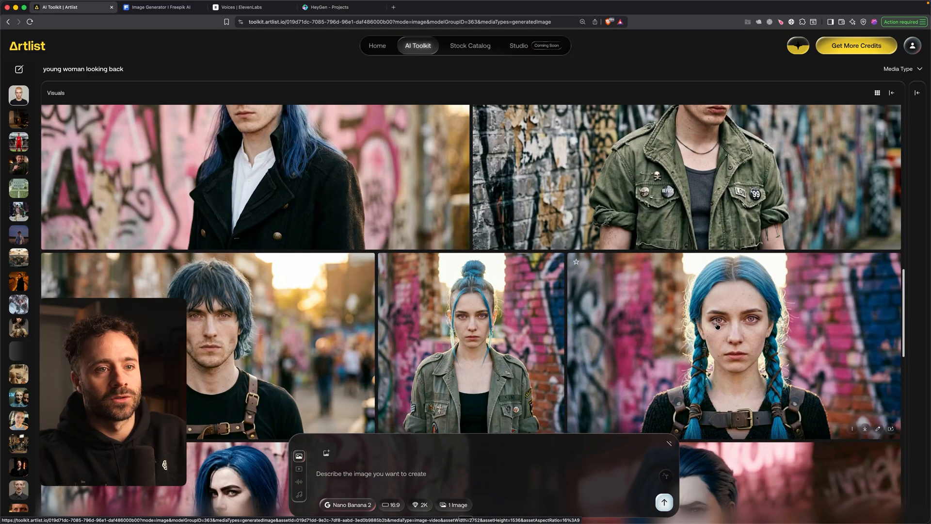
scroll(717, 325, up, 5)
Inspect the prompts of the short blonde hair, blonde buzz cut and plain-background black T-shirt portraits one after another.
click(482, 187)
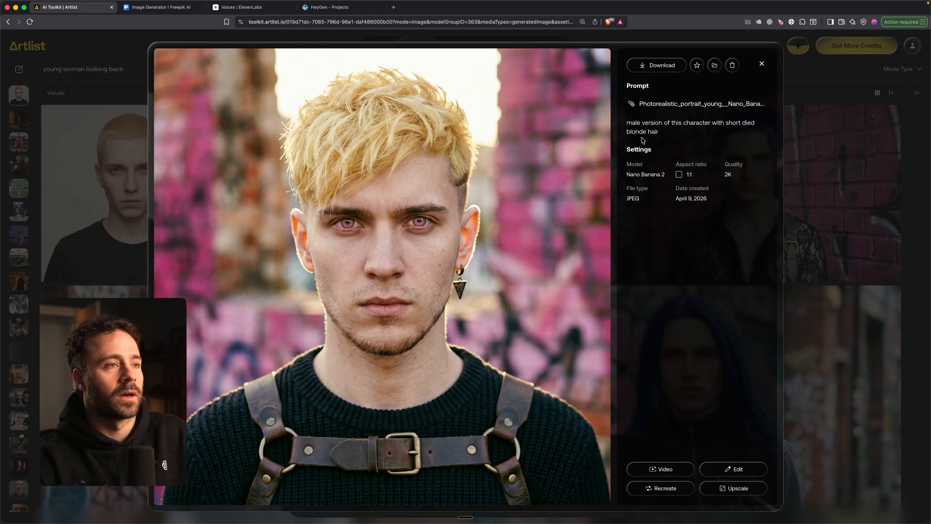
click(804, 215)
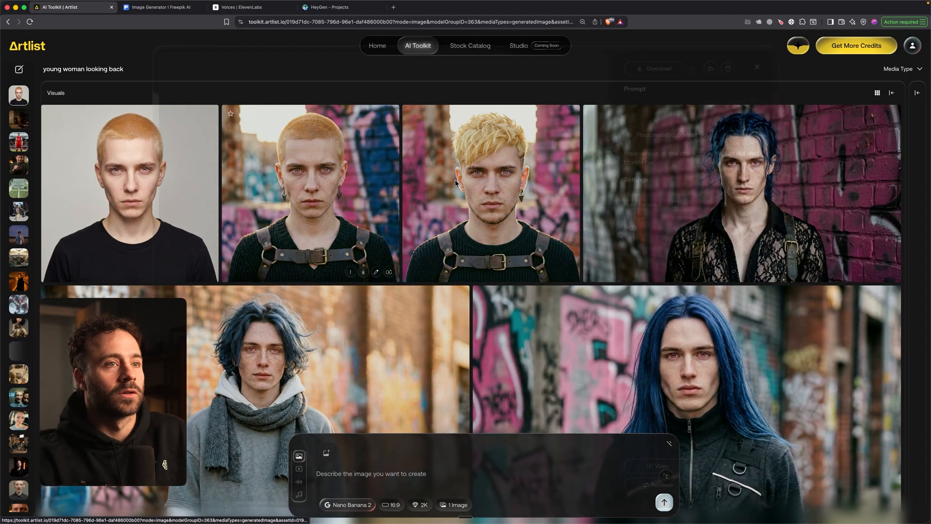
click(383, 189)
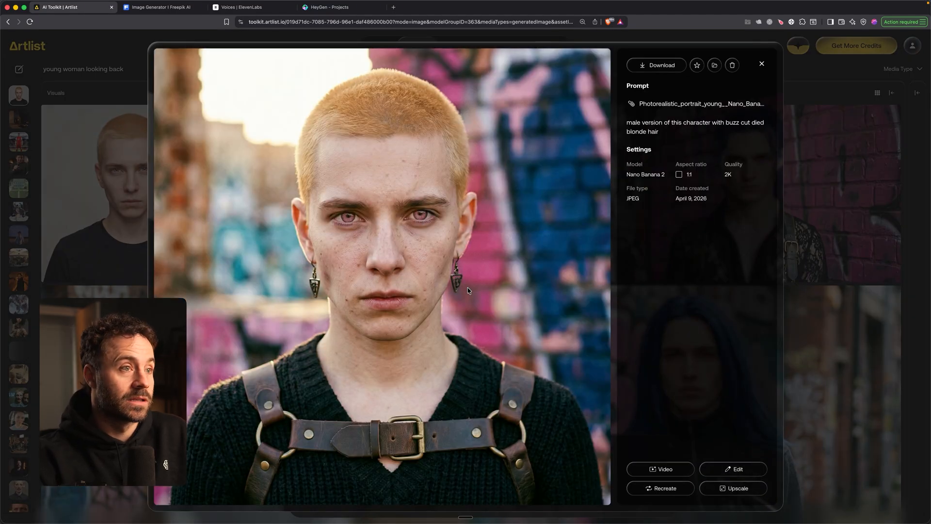
click(807, 231)
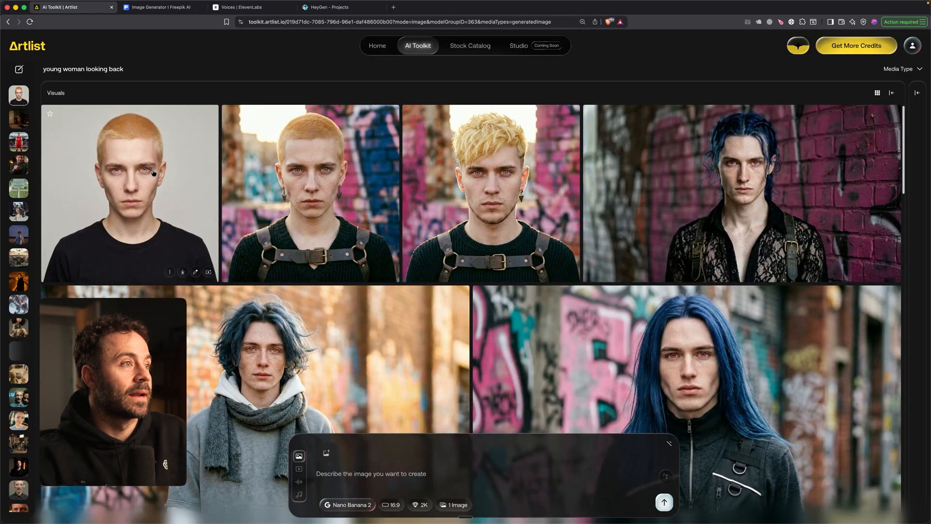
click(386, 184)
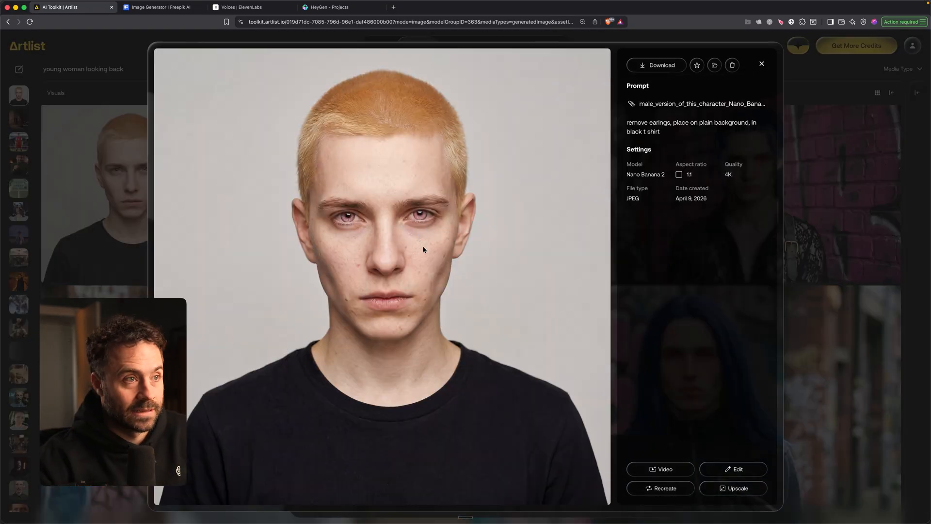
Switch to Freepik's Image Generator and compare the light grey and light blue eye versions of the buzz cut portrait.
click(165, 11)
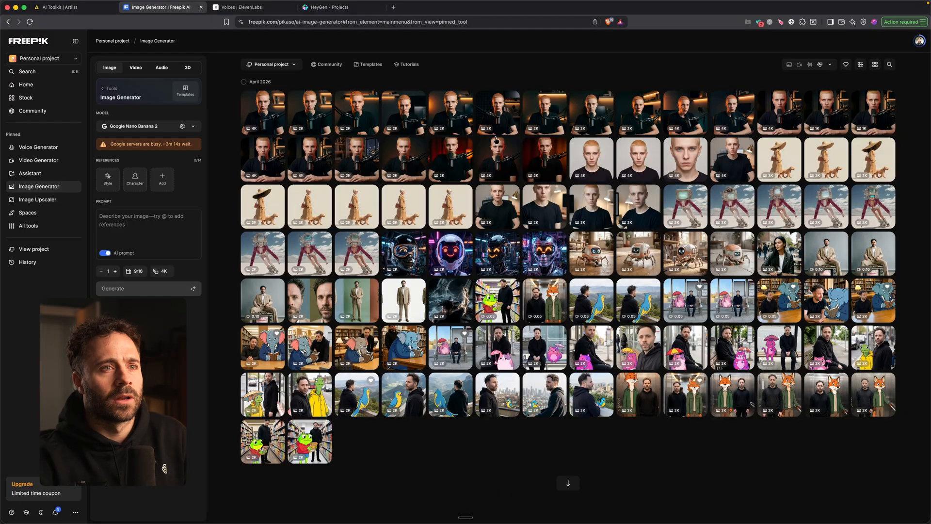
click(647, 161)
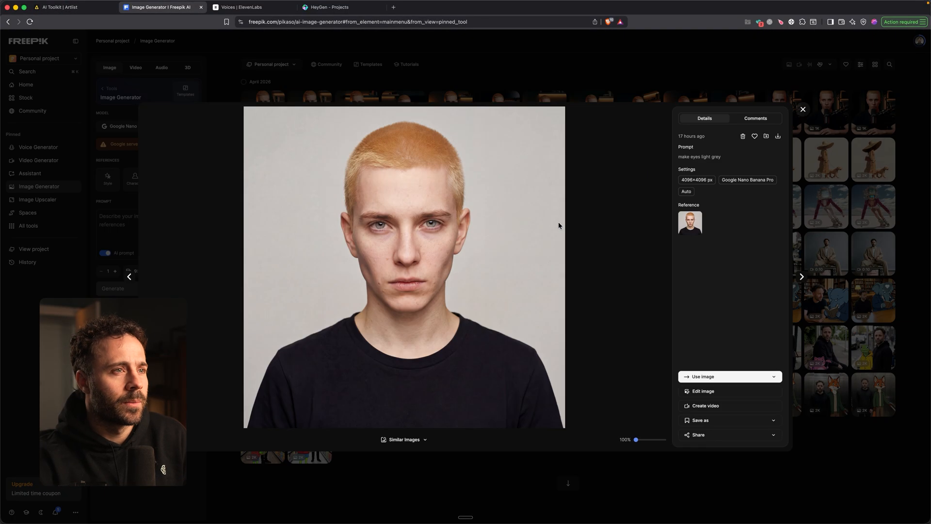
click(130, 278)
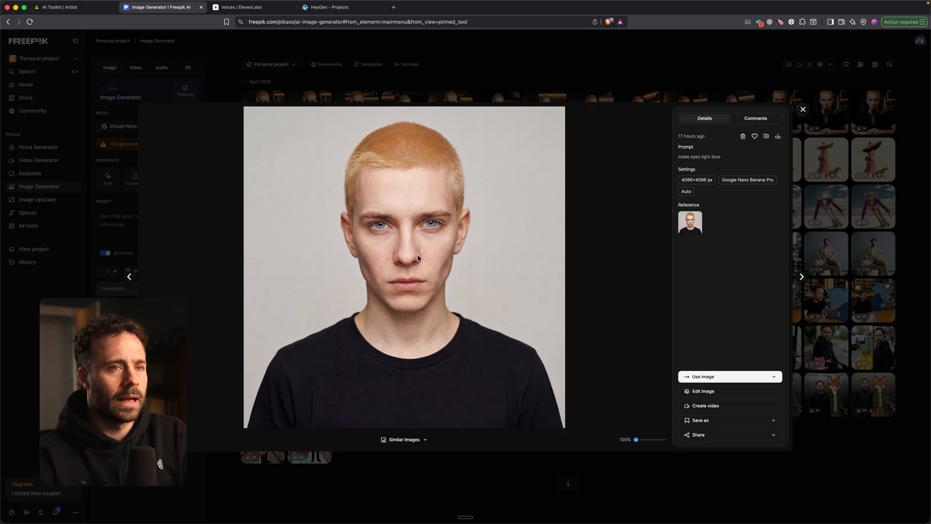
click(516, 63)
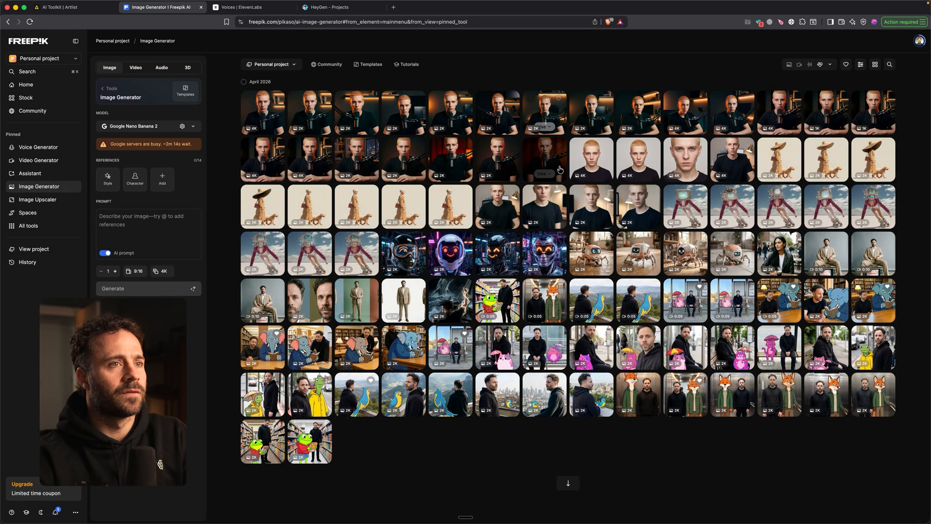
Review the talking-head images of the character at a wooden desk with a microphone, including the "put hands on table" version.
click(541, 160)
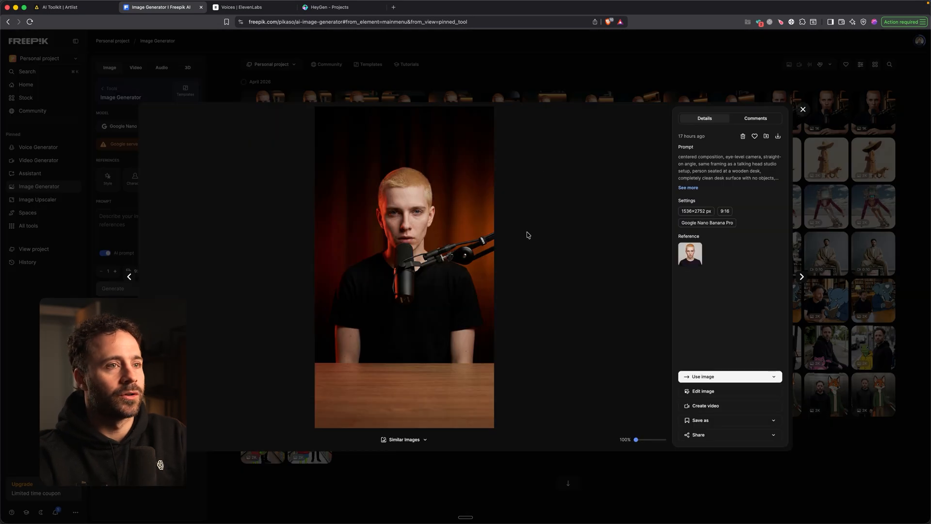
click(578, 63)
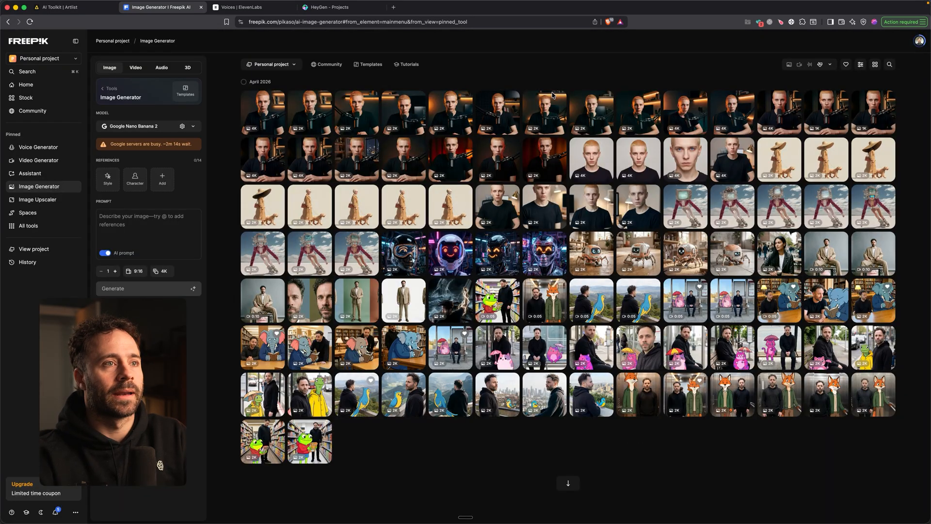
click(504, 163)
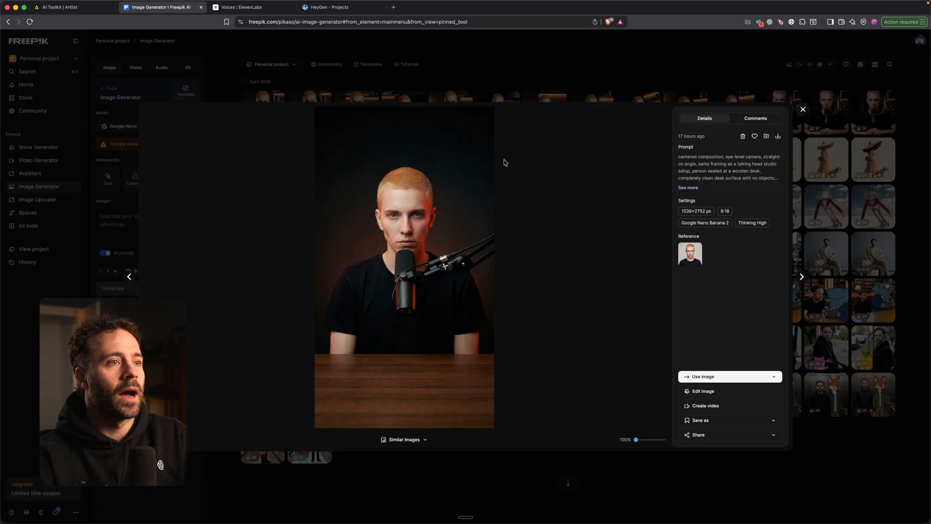
click(128, 277)
click(130, 278)
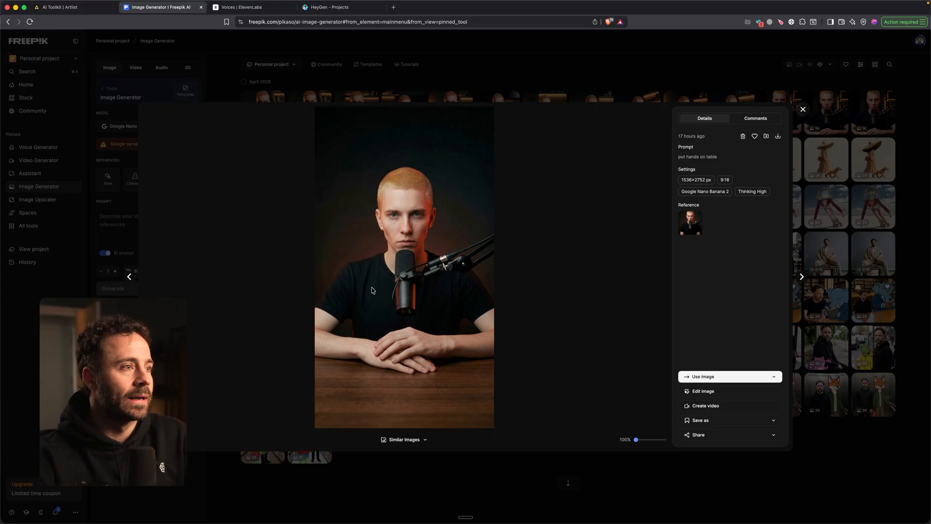
click(514, 72)
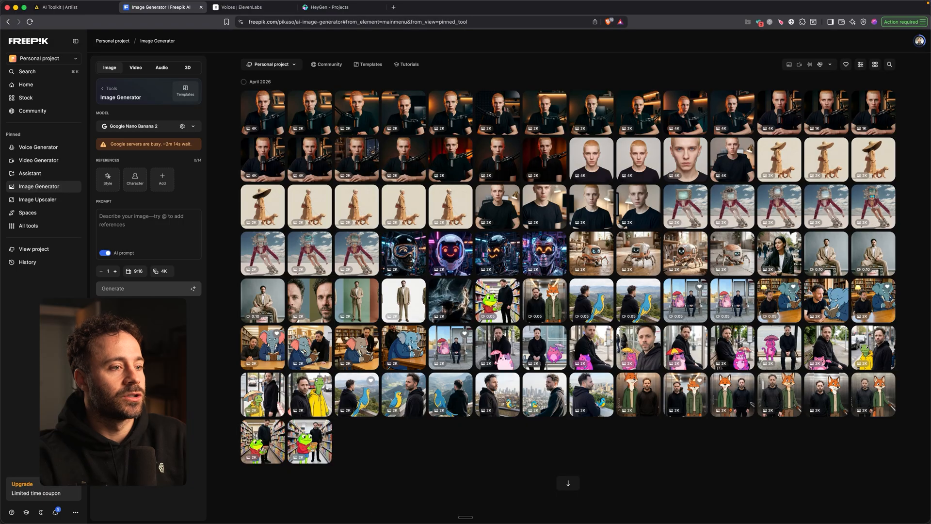
Switch to Claude, attach the buzz cut portrait and request talking-desk image prompts with hands on desk, centred Shure SM7B boom microphone and varied cinematic backgrounds.
click(335, 507)
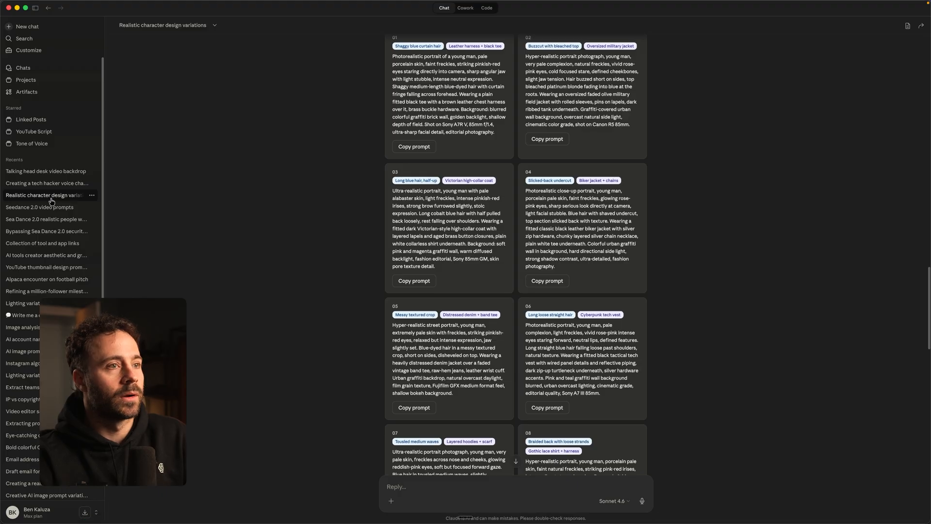
scroll(426, 308, down, 15)
drag(507, 523, 507, 456)
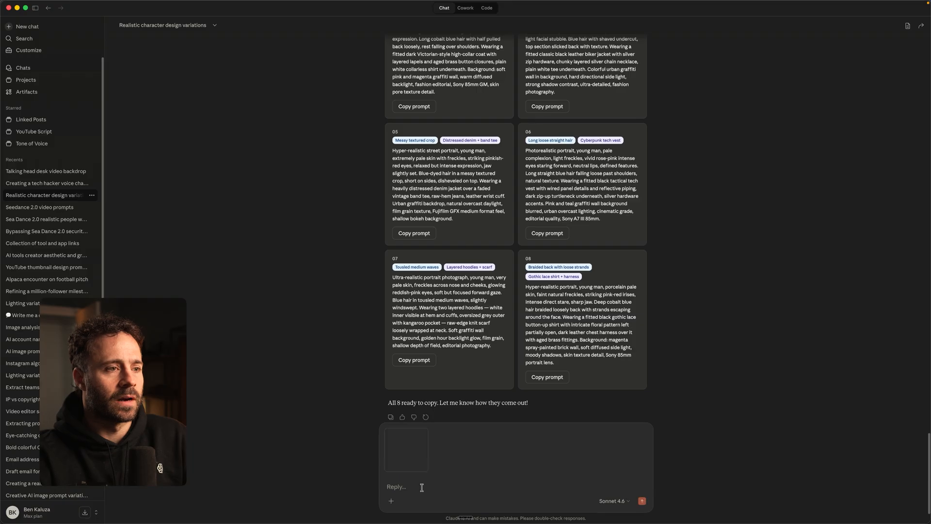
click(442, 485)
key(fn+space)
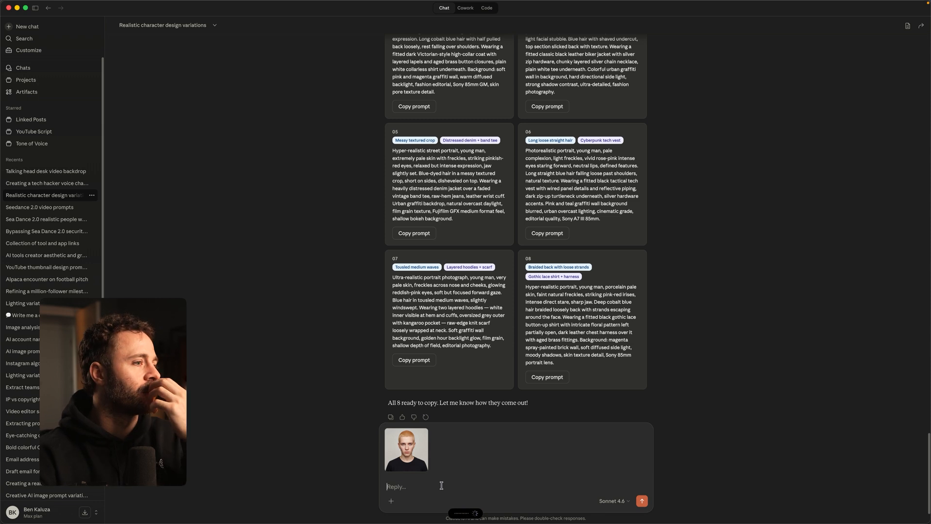
click(641, 500)
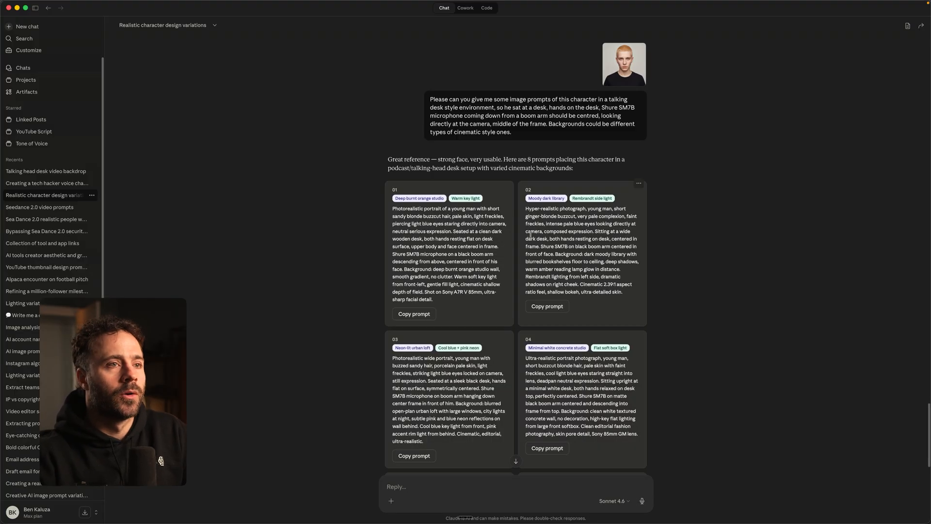
Copy Claude's deep burnt orange studio prompt and generate it in Freepik with the light blue eye portrait as the character reference.
scroll(496, 207, up, 6)
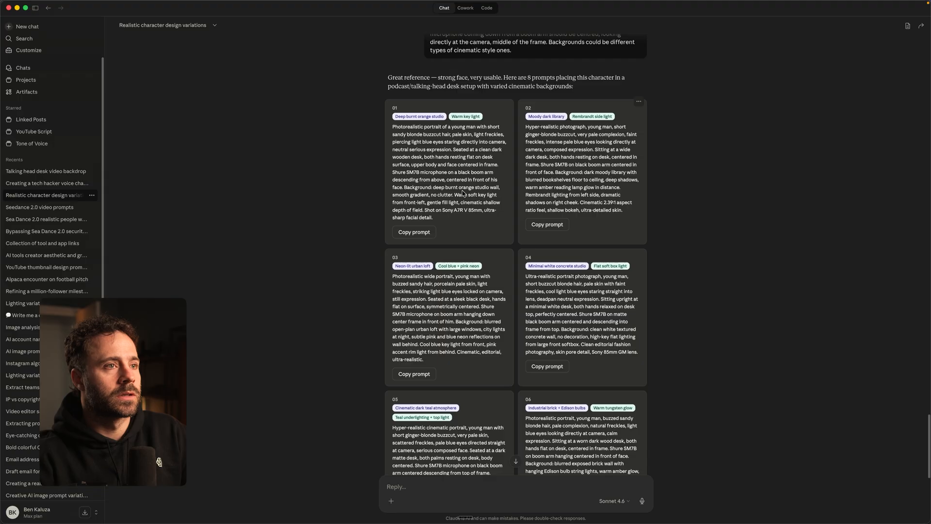
click(418, 233)
key(super+Tab)
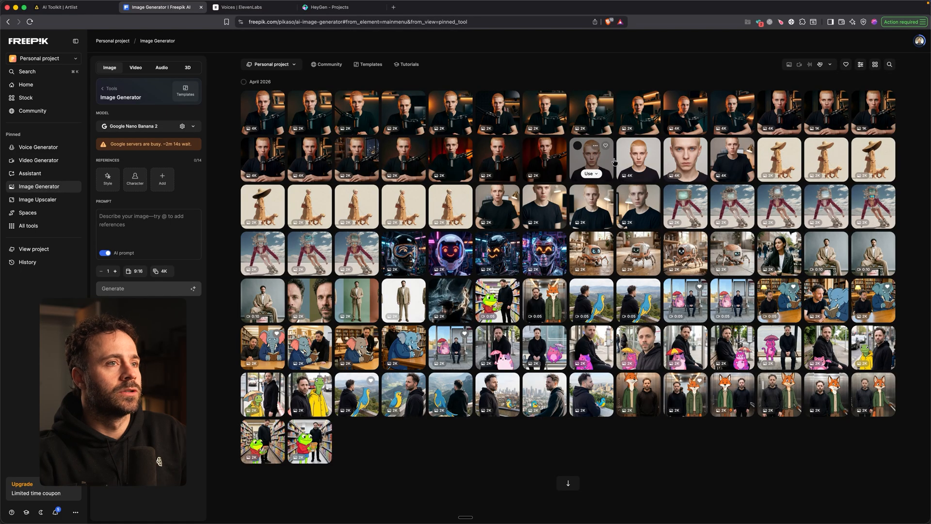
drag(642, 163, 135, 180)
click(135, 227)
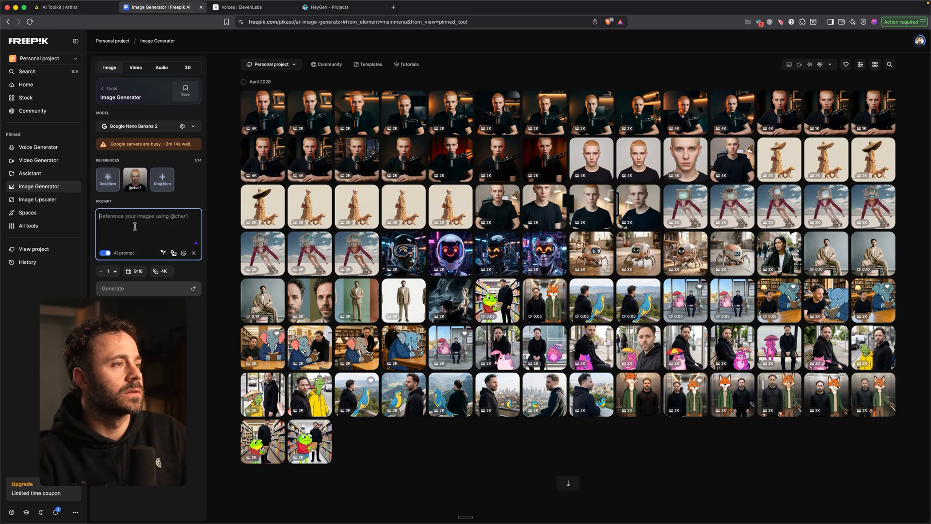
key(super+v)
click(192, 389)
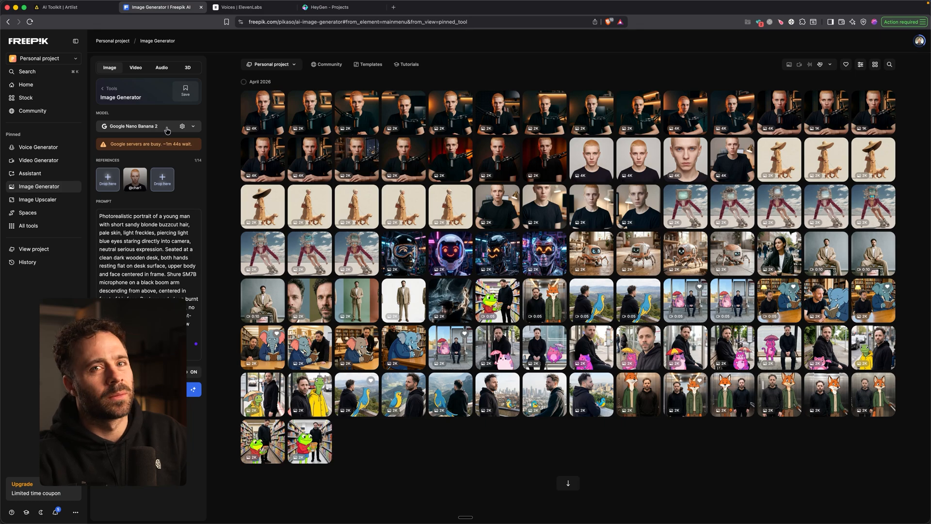
Bring Claude's moody dark library prompt into Freepik and generate it with the same character reference.
mouse_move(365, 519)
click(330, 505)
click(547, 225)
click(118, 504)
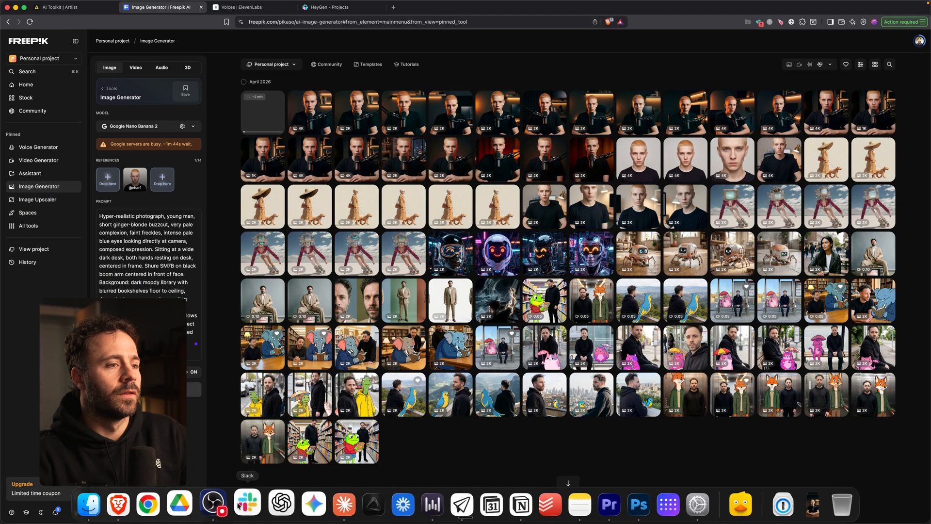
Copy Claude's neon-lit urban loft prompt, replace the Freepik prompt with it and generate another image.
click(345, 505)
click(427, 377)
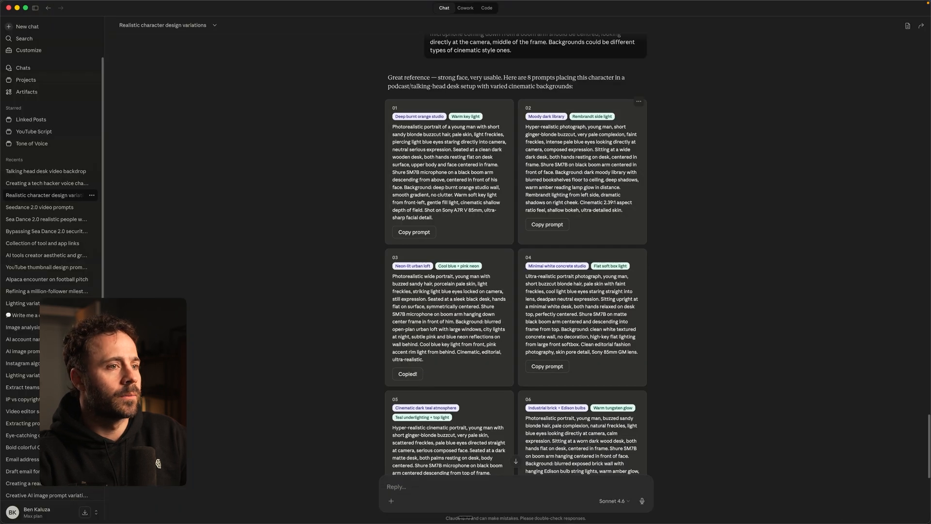
mouse_move(140, 519)
click(126, 504)
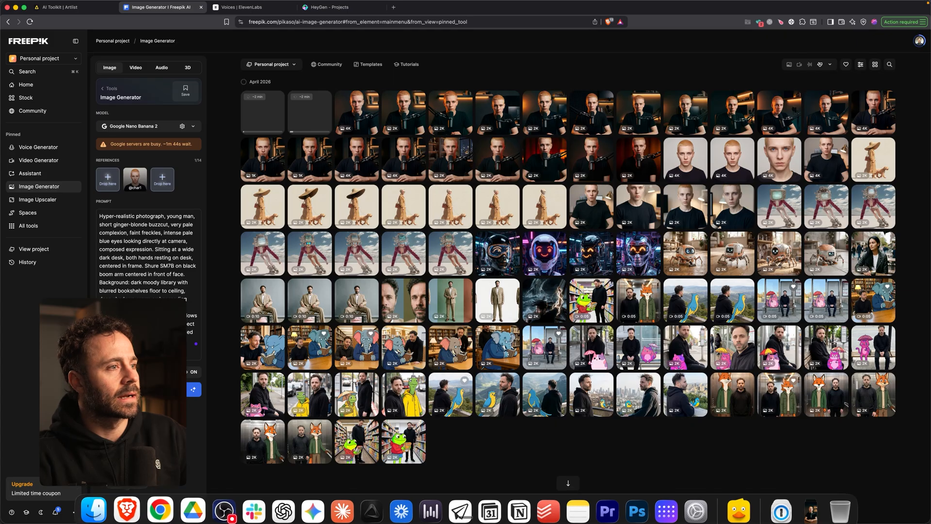
key(super+a)
key(super+v)
click(194, 381)
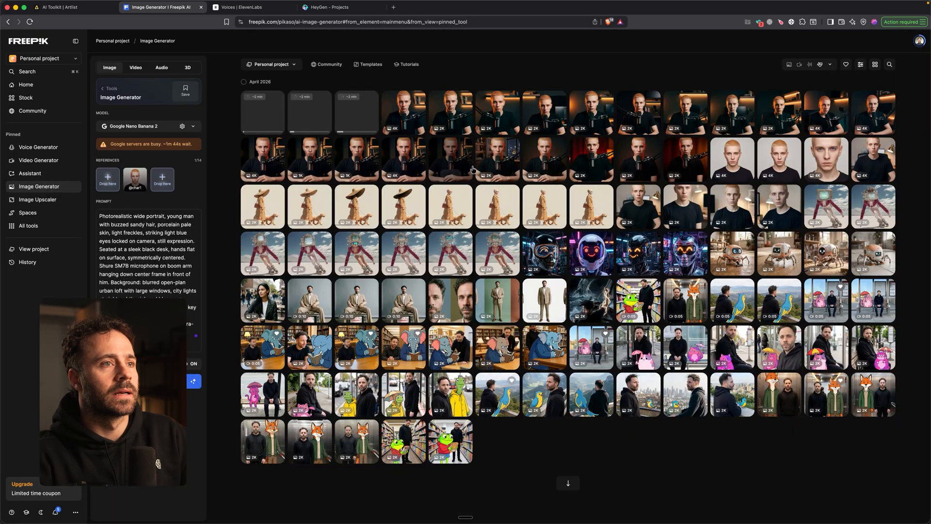
click(452, 163)
click(717, 224)
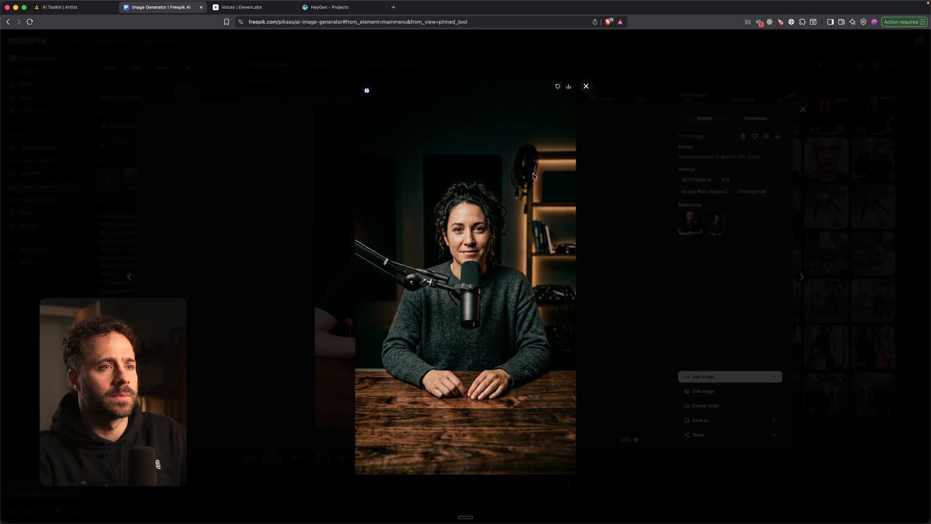
click(810, 257)
click(802, 229)
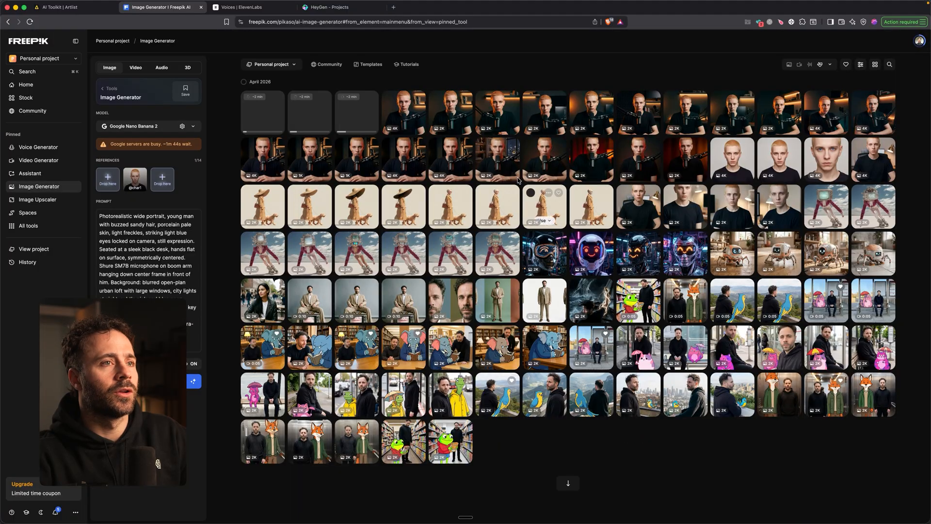
click(464, 162)
mouse_move(718, 236)
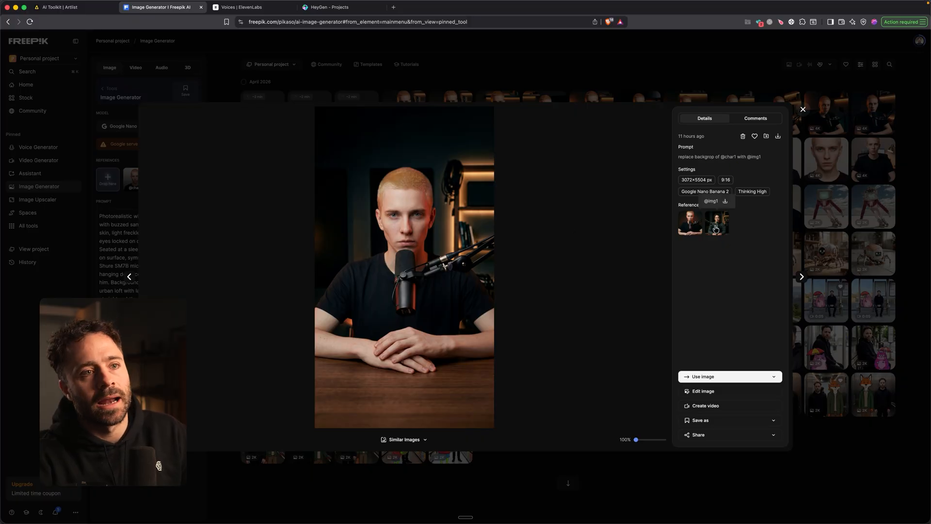
click(128, 277)
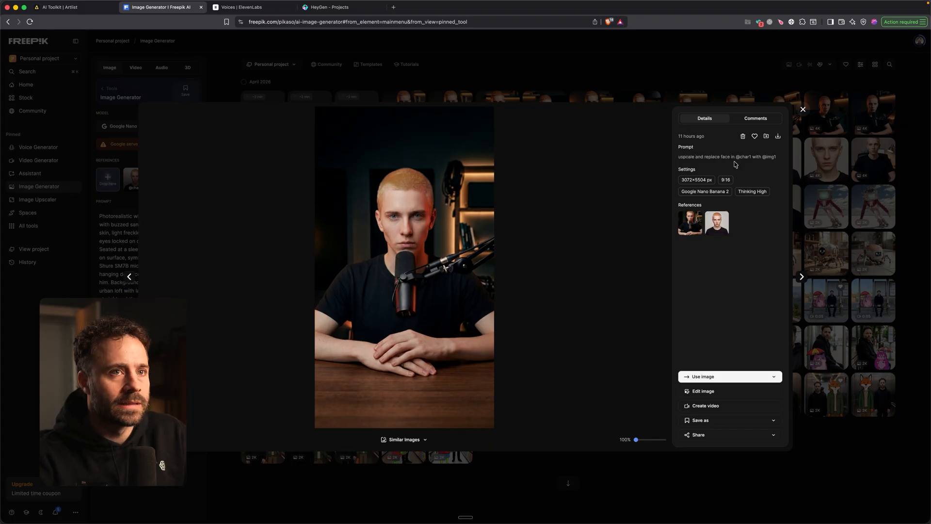
click(778, 135)
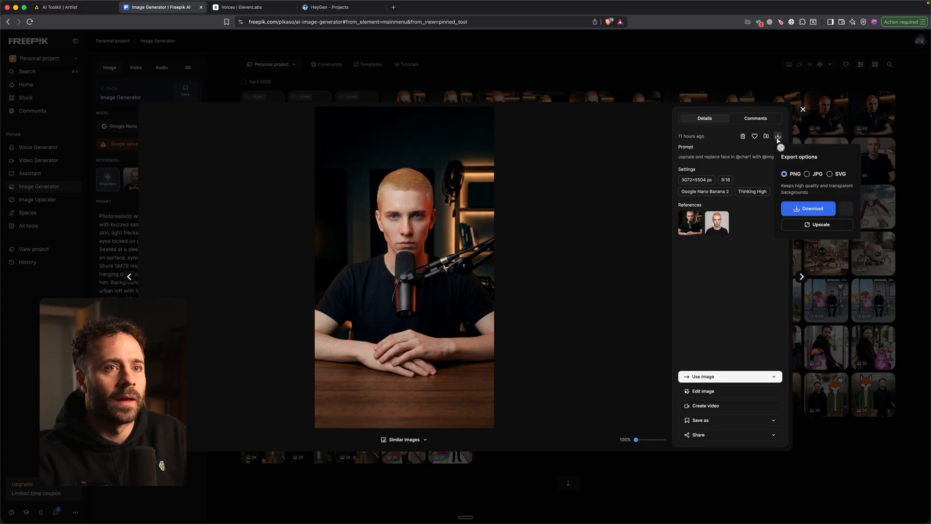
click(821, 214)
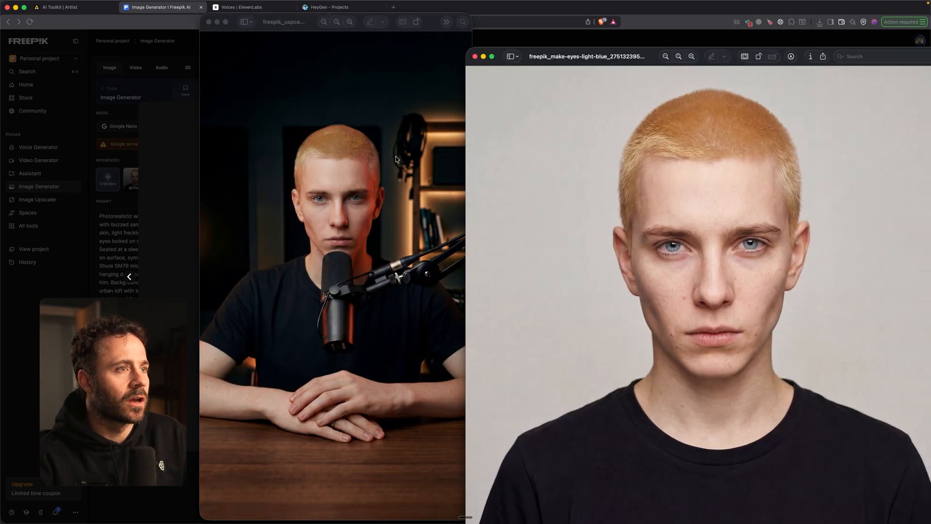
Compare the downloaded talking-head face up close with the light blue eye portrait side by side, then return to the Freepik gallery.
click(355, 34)
click(349, 22)
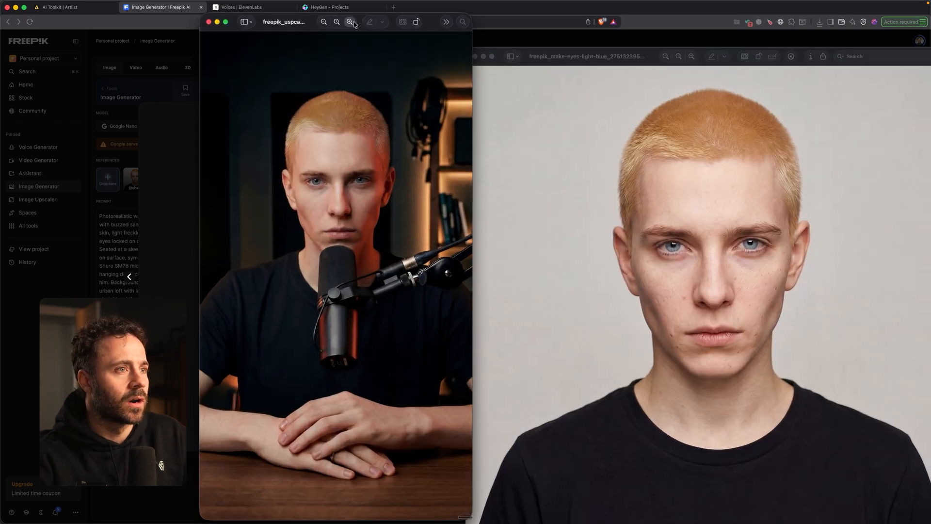
drag(642, 59, 646, 20)
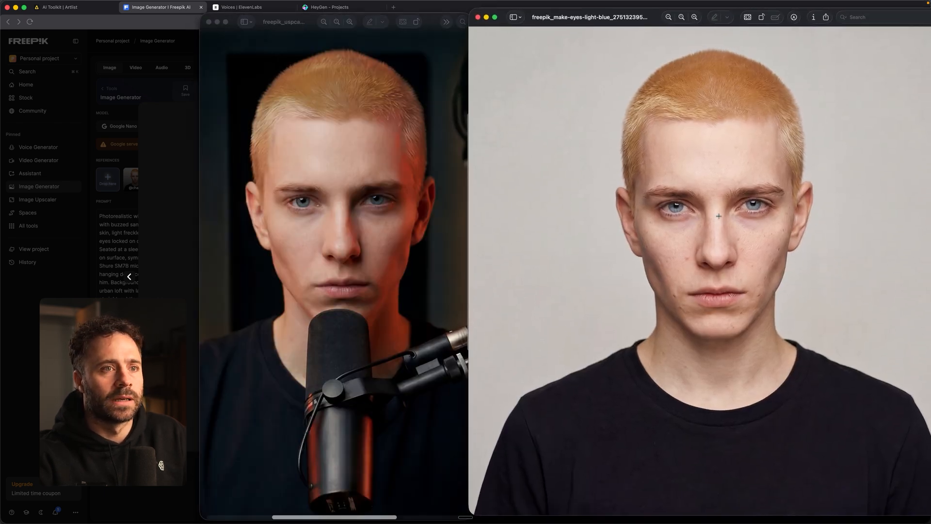
click(316, 261)
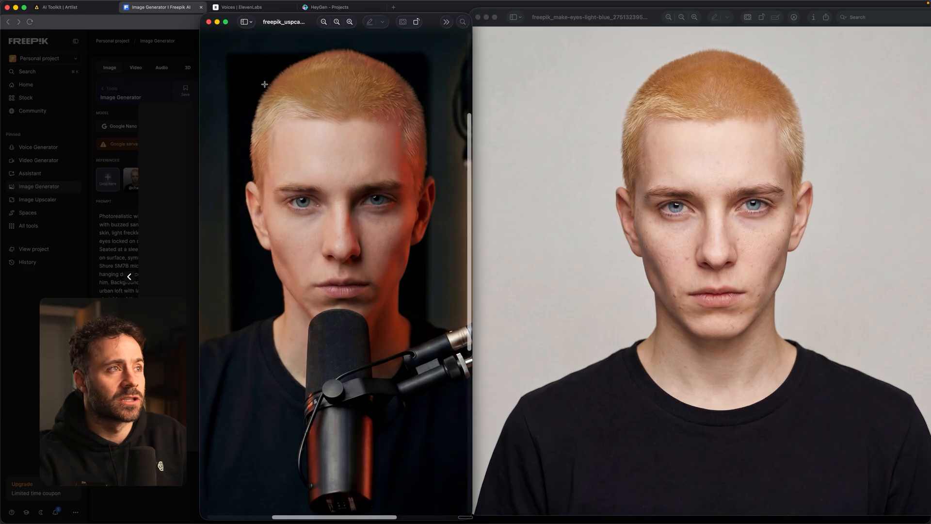
click(209, 22)
click(343, 80)
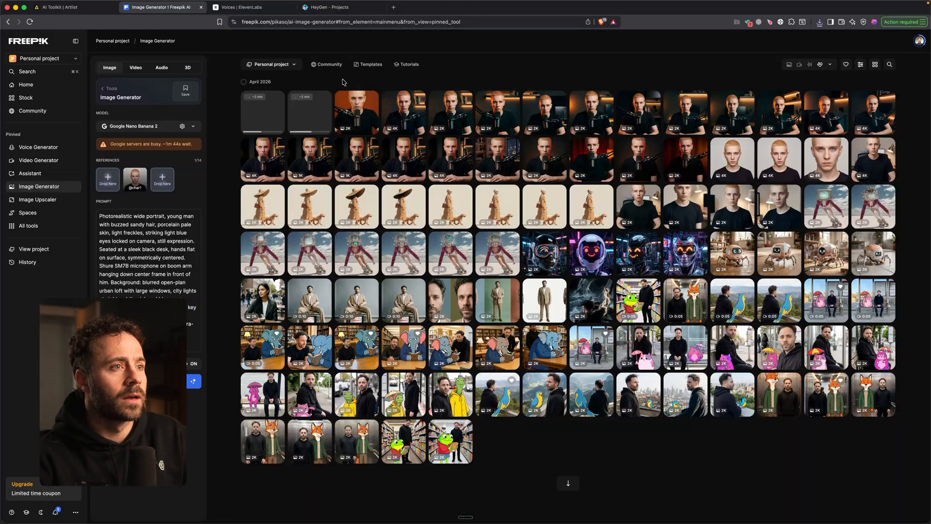
Open the plain dark backdrop talking-head image made from the centered composition prompt and save it to the Downloads folder.
click(649, 165)
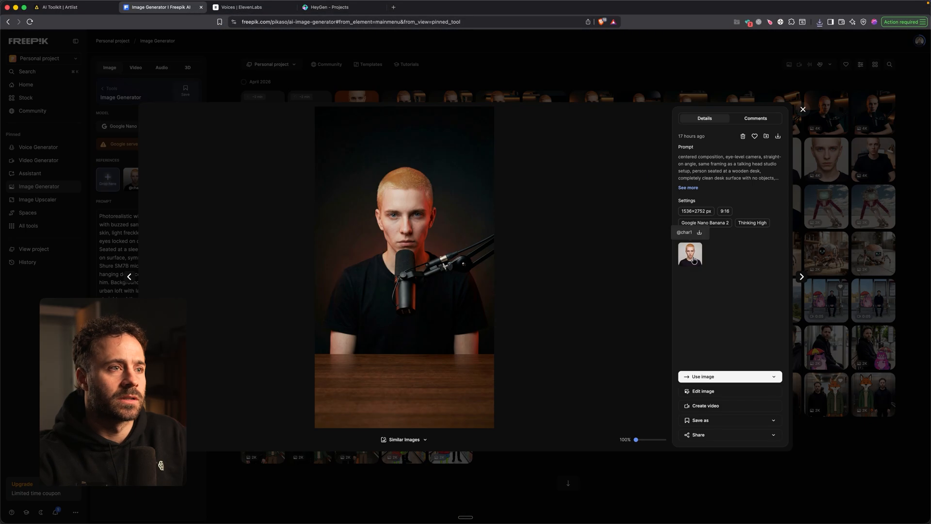
click(777, 136)
click(798, 207)
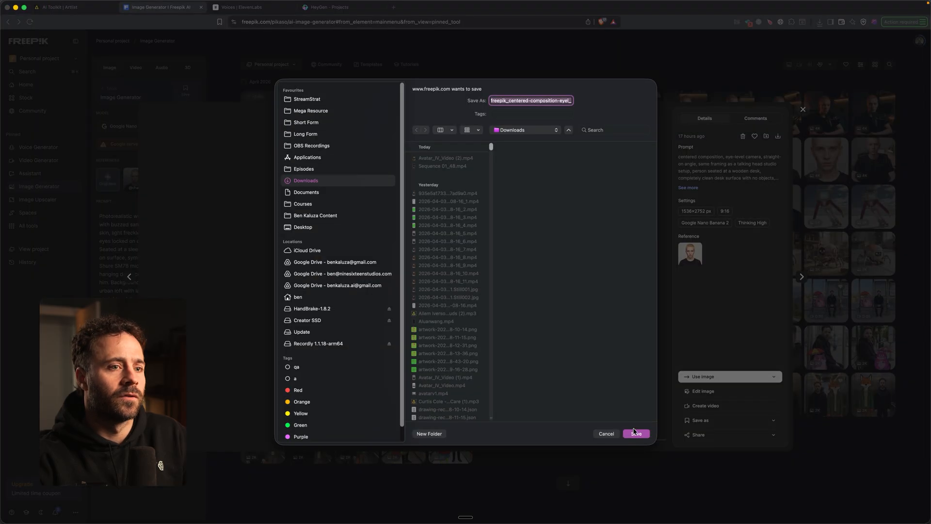
click(634, 432)
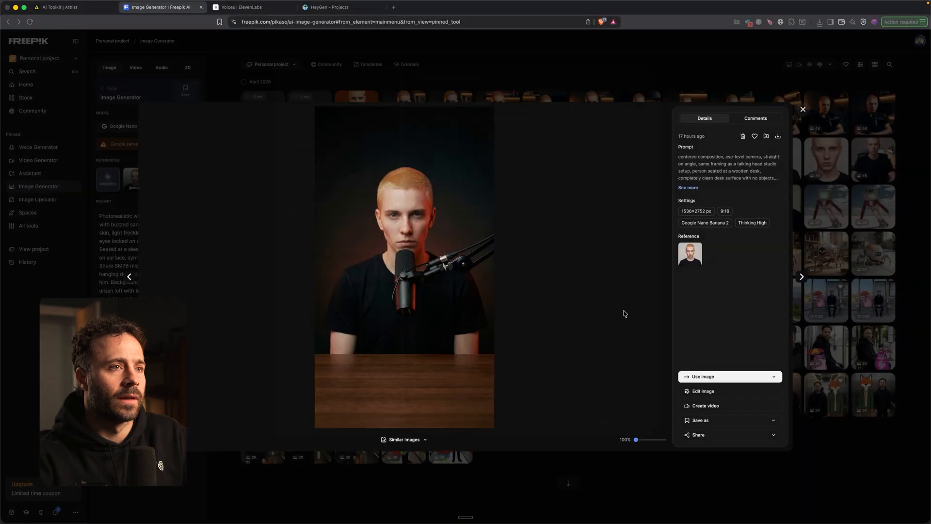
Compare the facial details of the dark backdrop image with the light blue eye portrait, then return to the Freepik gallery.
scroll(375, 124, up, 6)
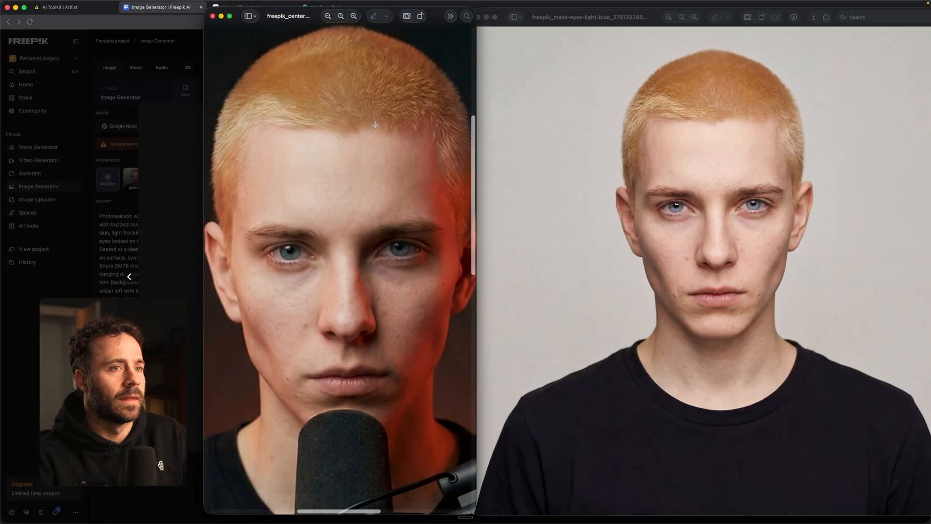
scroll(372, 254, down, 2)
click(688, 257)
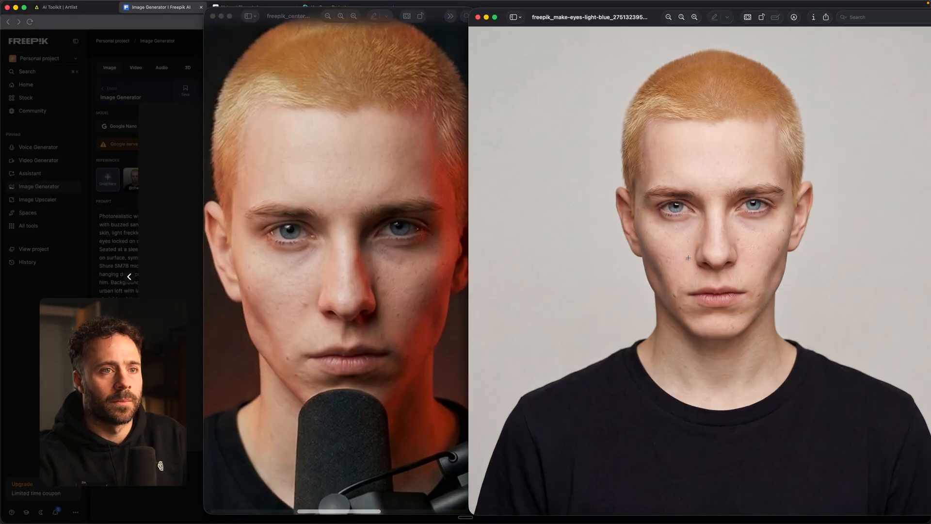
click(282, 364)
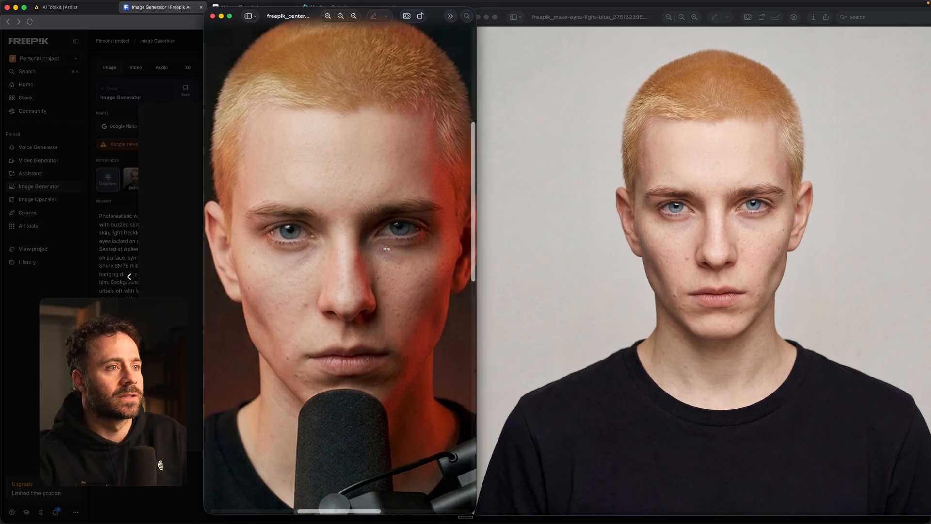
scroll(366, 248, up, 3)
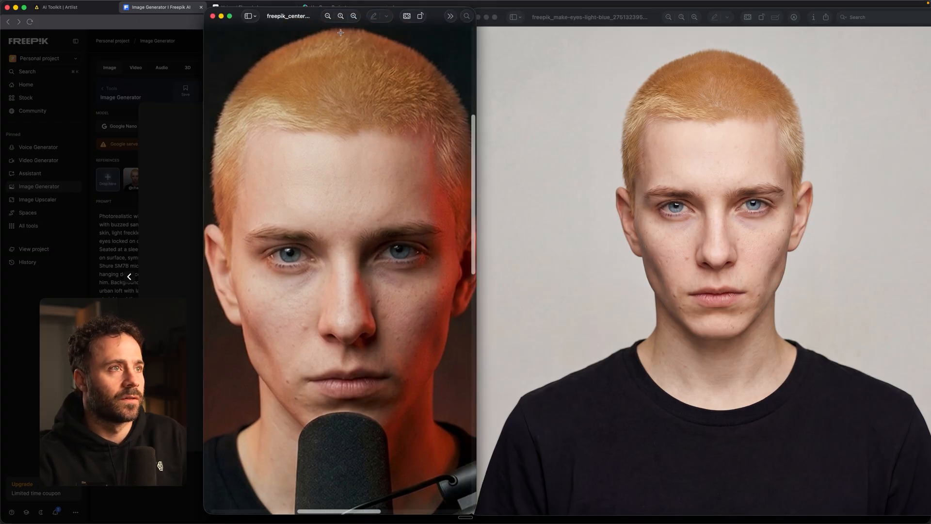
click(341, 16)
click(328, 16)
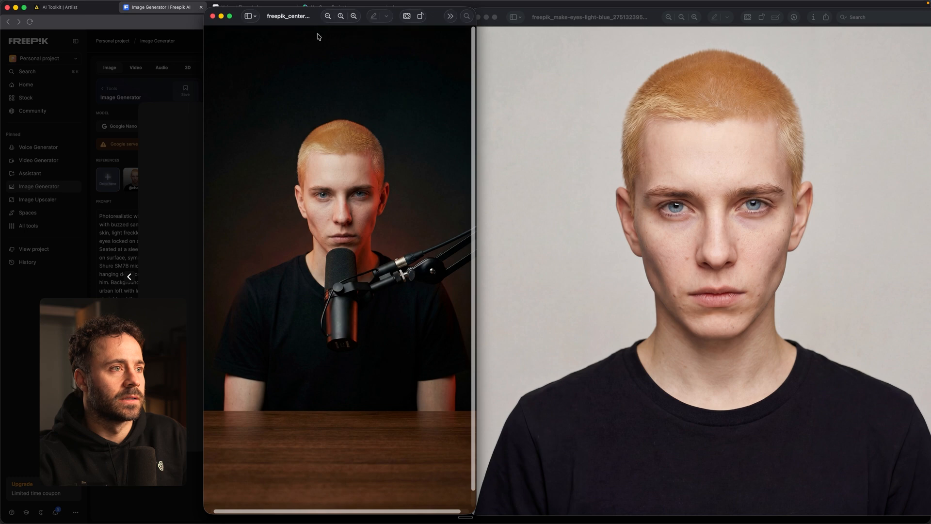
click(175, 171)
click(384, 76)
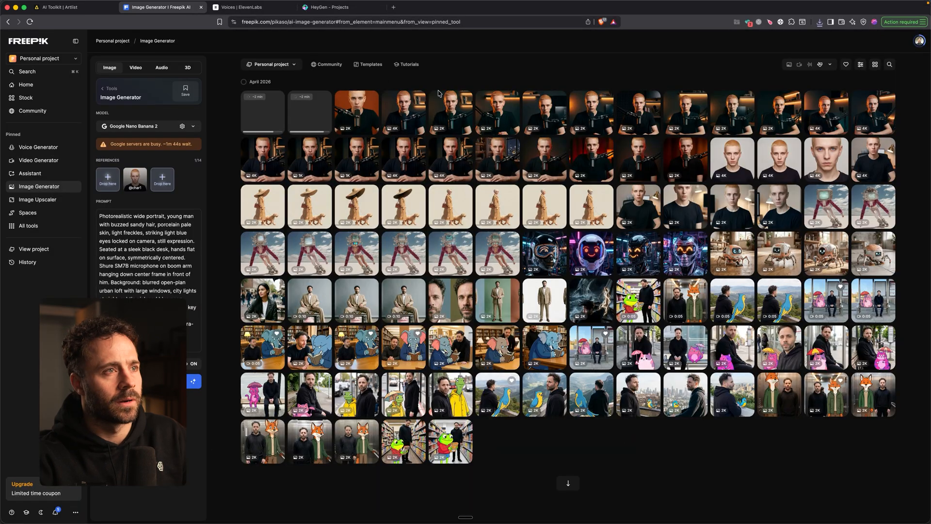
Review the "upscale to 4k keep everything the same" image, then view the woman-at-desk backdrop reference of the backdrop replacement version.
click(413, 112)
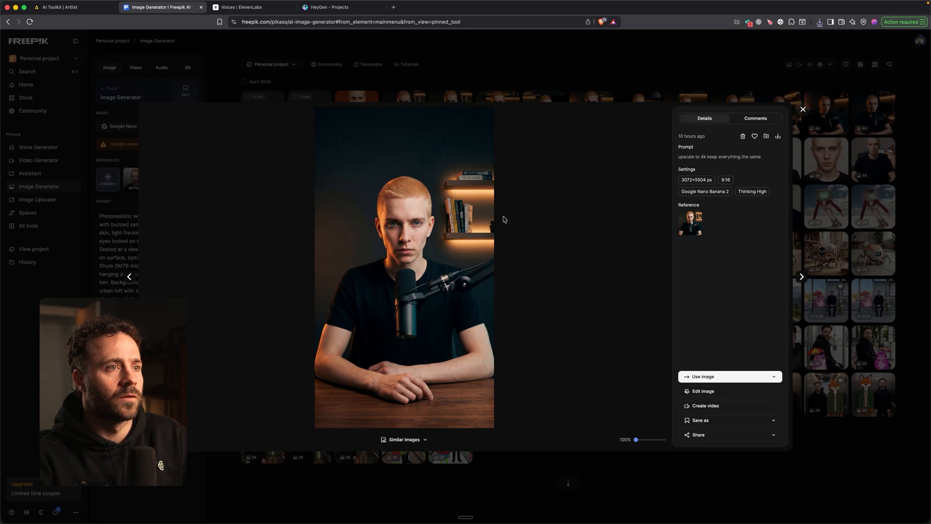
click(558, 56)
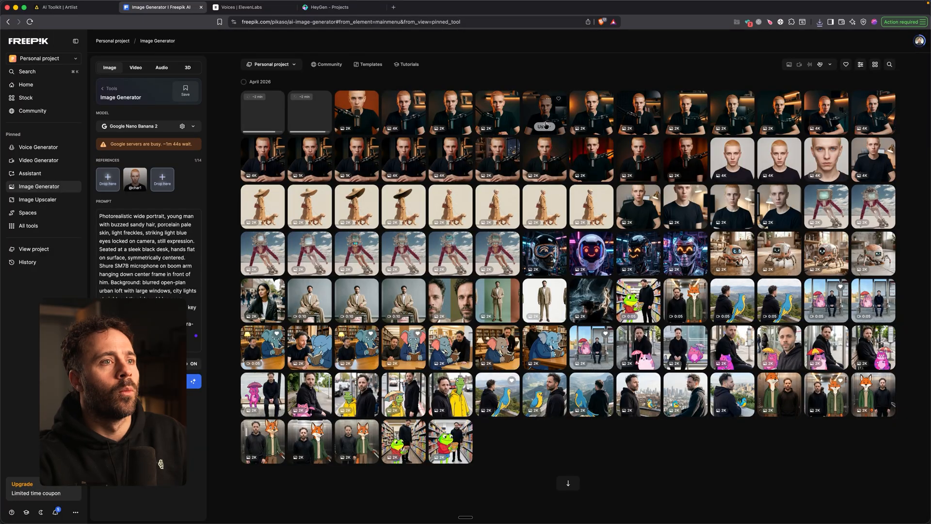
click(495, 160)
click(536, 102)
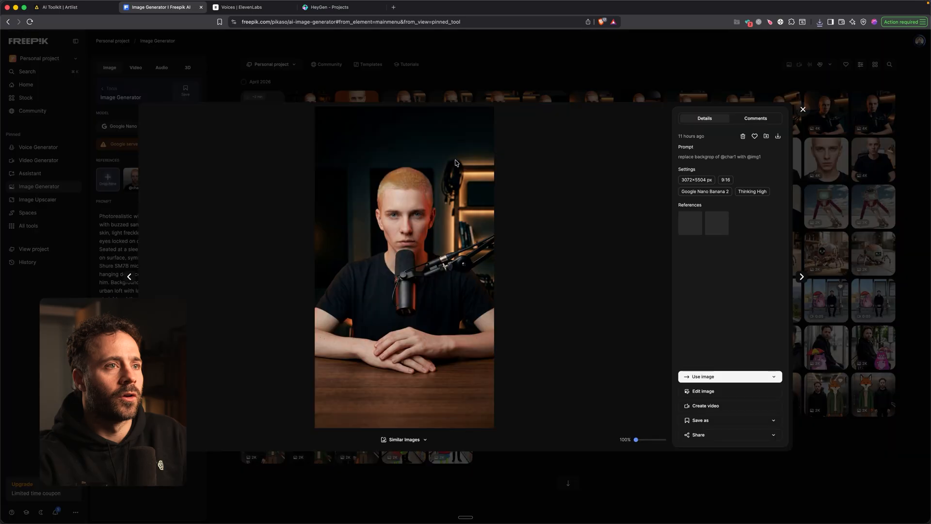
click(465, 146)
click(717, 223)
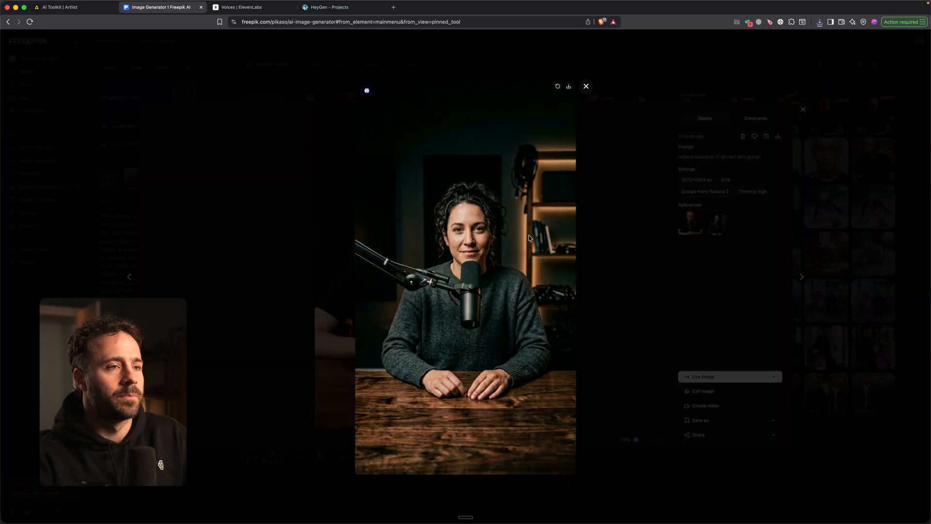
Compare the "replace backdrop" talking-head image with the "upscale to 4k keep everything the same" version by viewing each in the gallery.
click(697, 269)
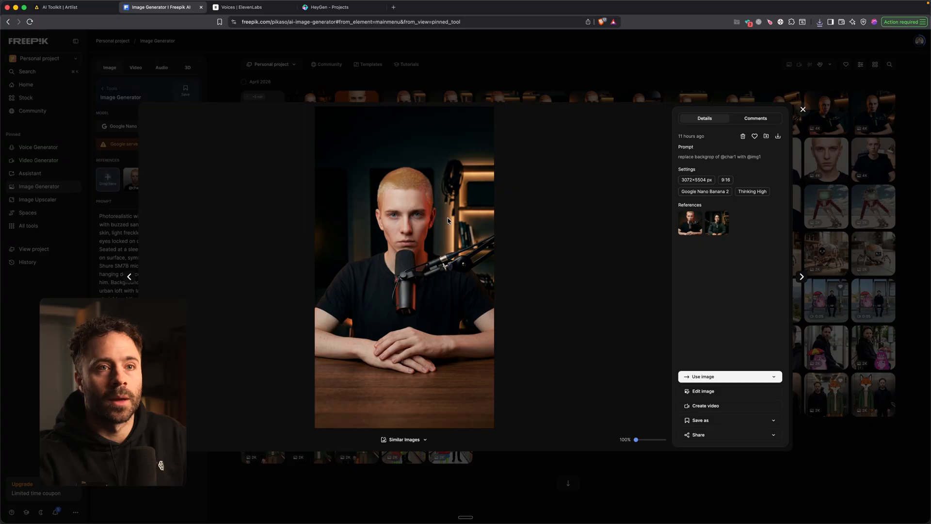
click(515, 72)
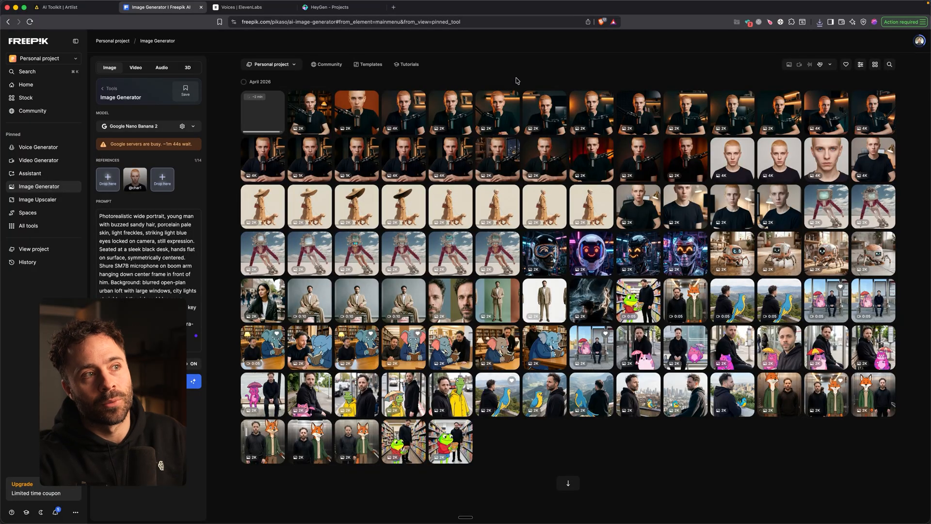
click(639, 165)
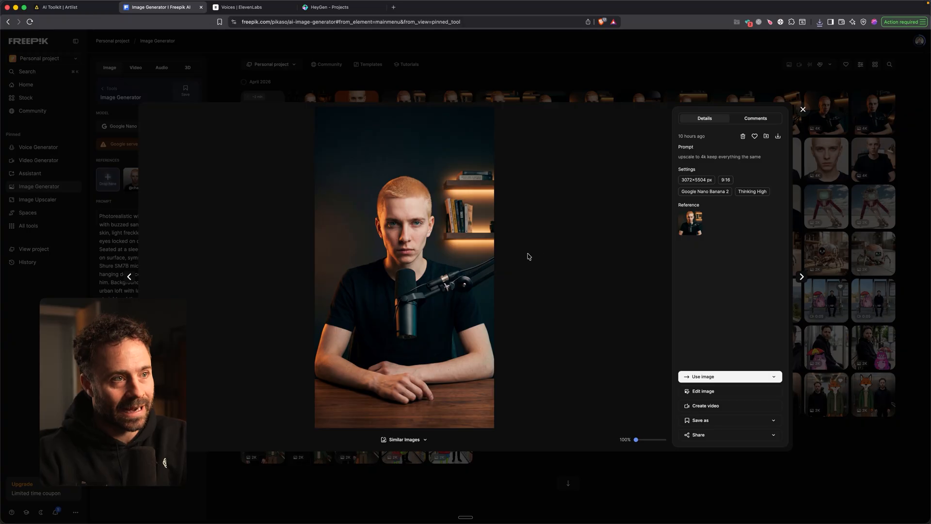
click(504, 60)
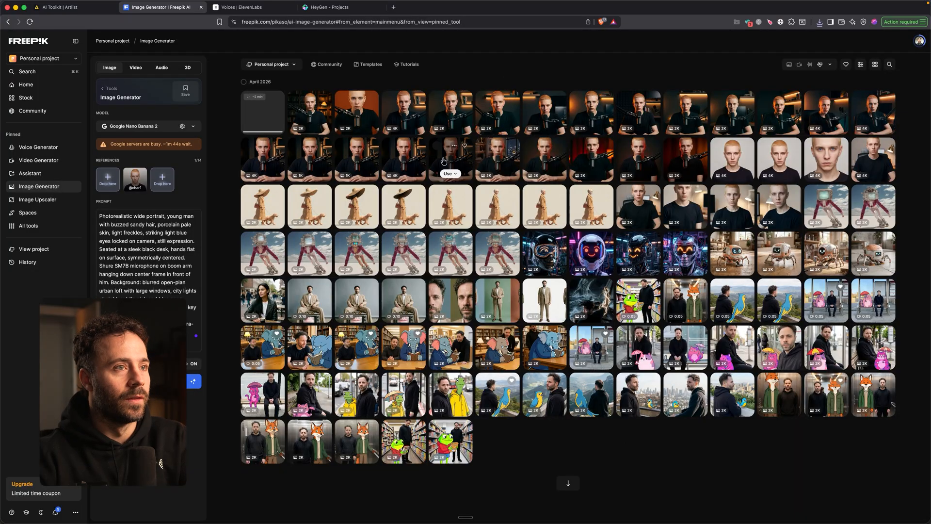
click(530, 191)
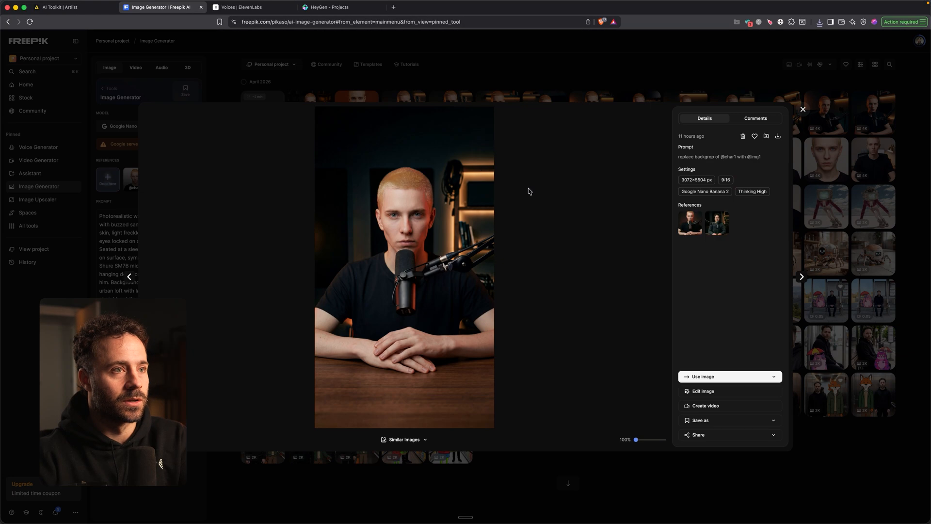
click(494, 72)
click(479, 235)
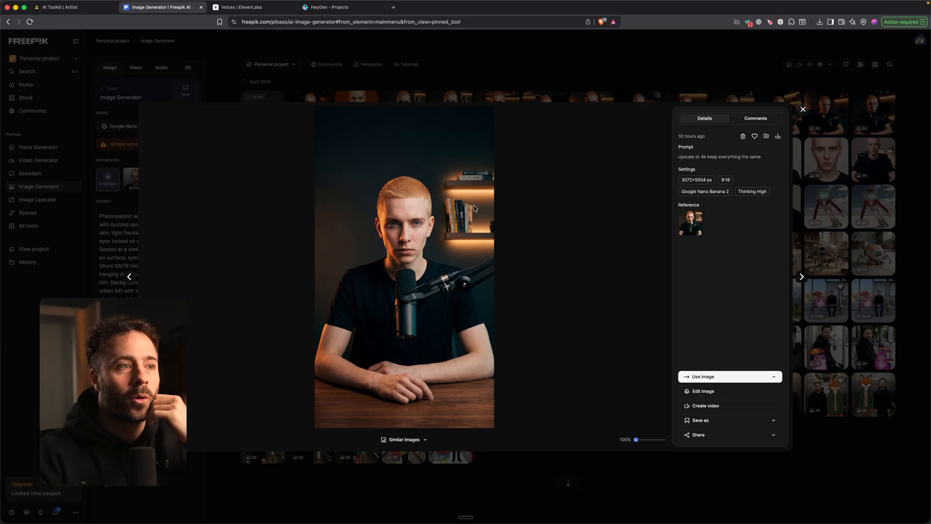
Switch to the image viewer to review the dark backdrop image beside the light blue eye portrait, then return to the Freepik gallery.
mouse_move(718, 518)
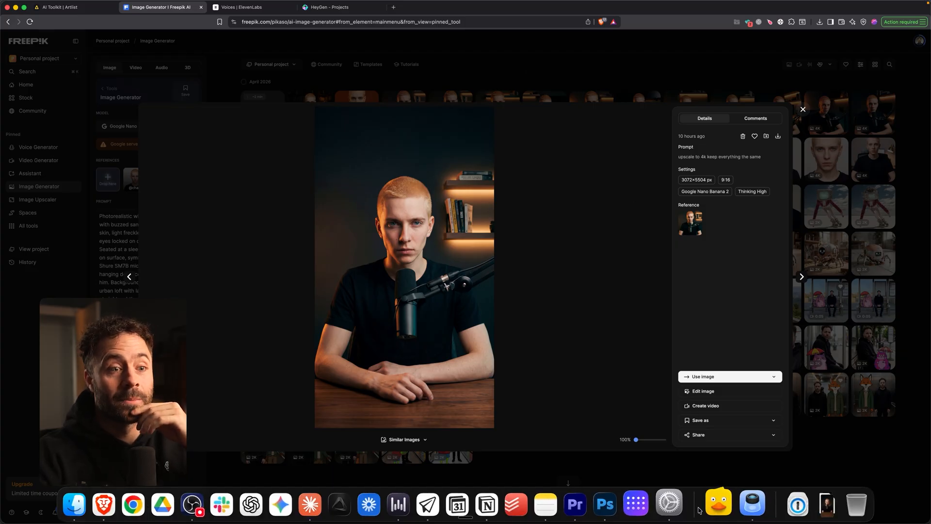
click(745, 502)
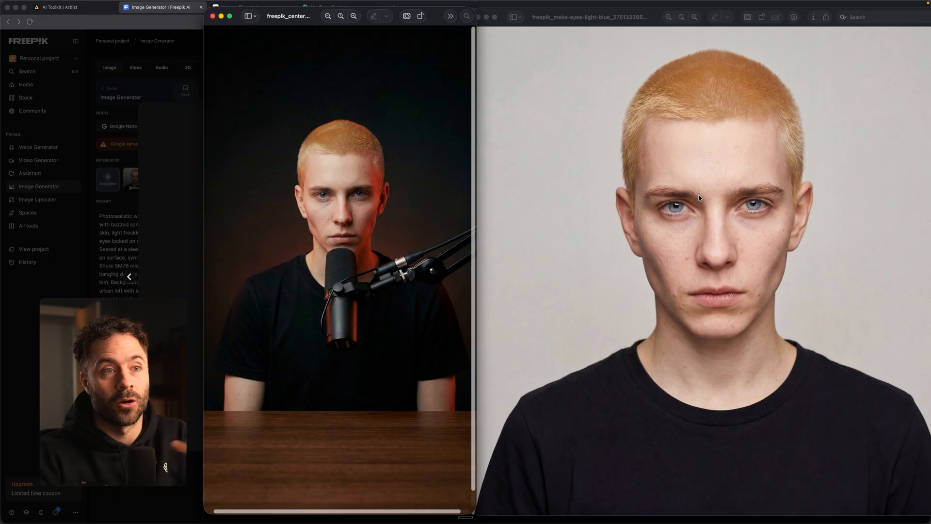
key(super+Tab)
key(Escape)
View the orange backdrop talking-head image and the dark library backdrop version, then close the image details.
click(358, 115)
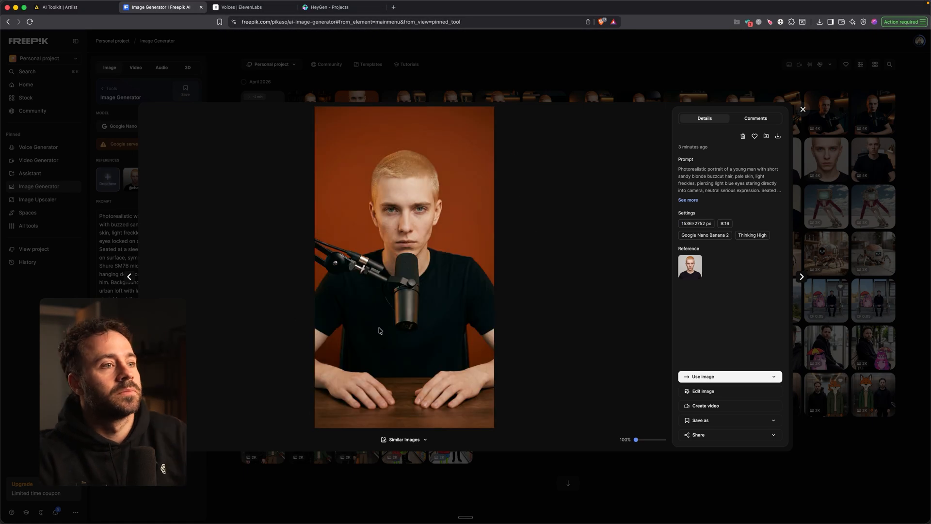
click(130, 278)
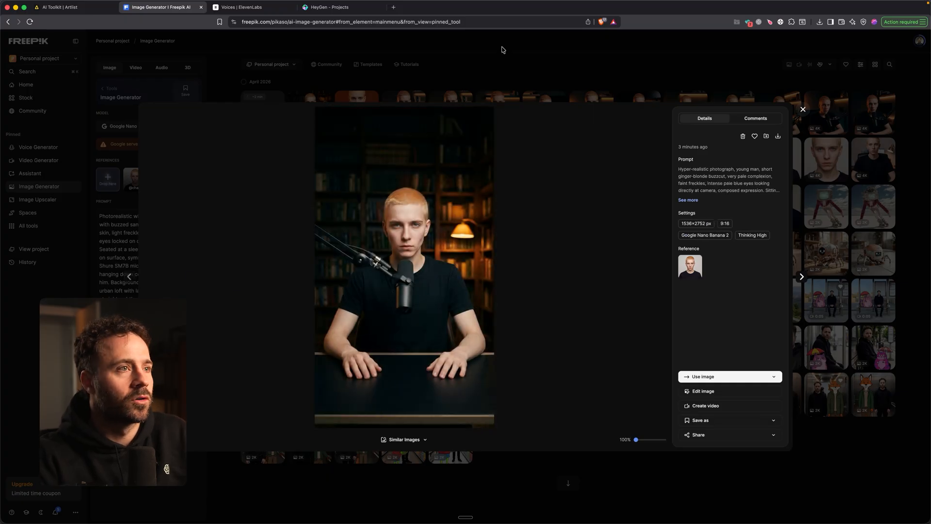
key(Escape)
click(310, 114)
click(504, 63)
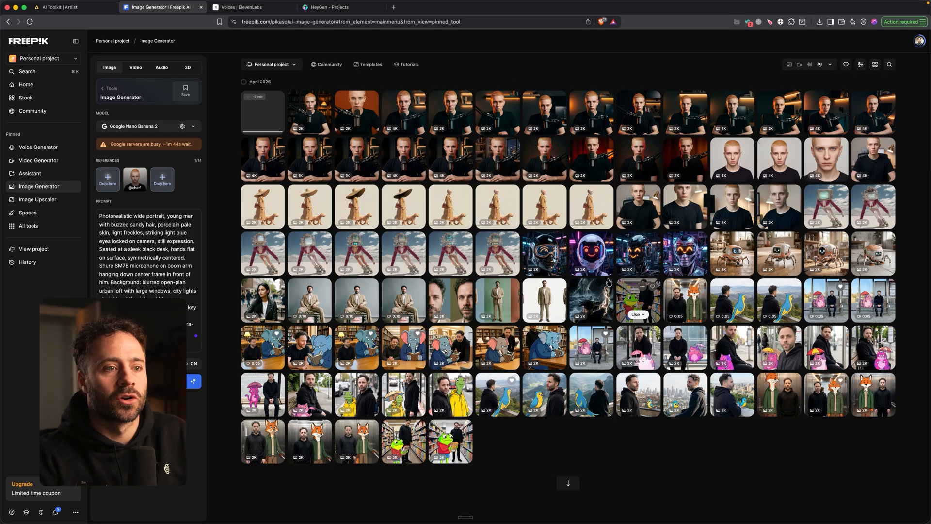
Load older gallery images and examine the "remove the person" studio backdrops with an empty desk and microphone.
click(570, 484)
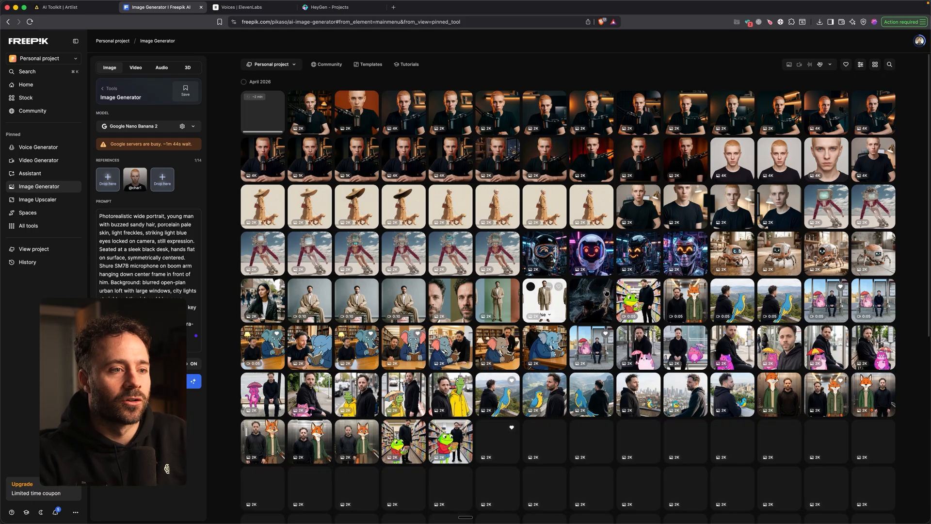
scroll(594, 328, down, 6)
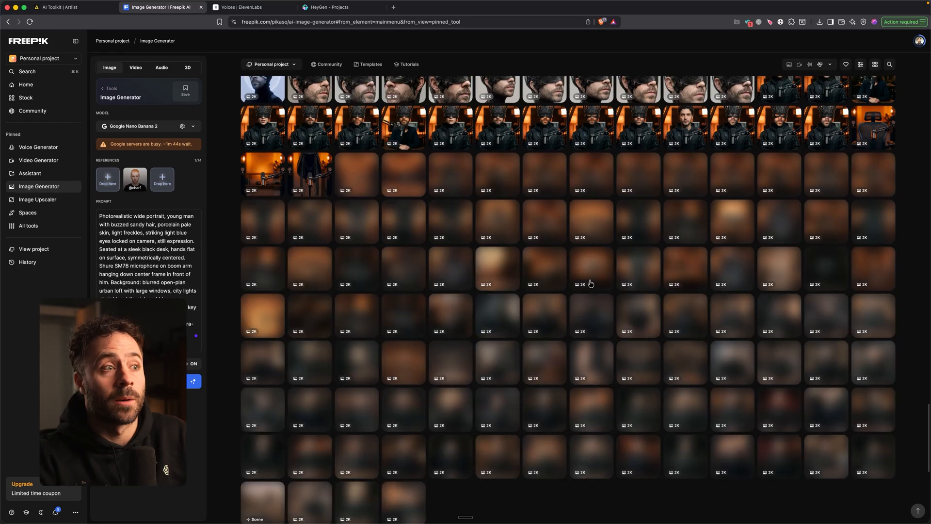
scroll(590, 283, down, 7)
scroll(590, 283, up, 1)
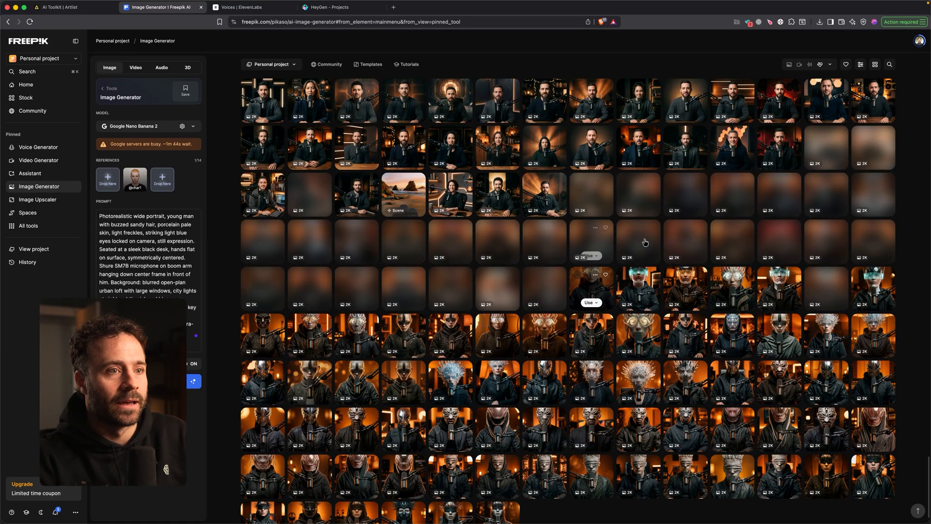
scroll(582, 209, up, 6)
scroll(517, 184, up, 3)
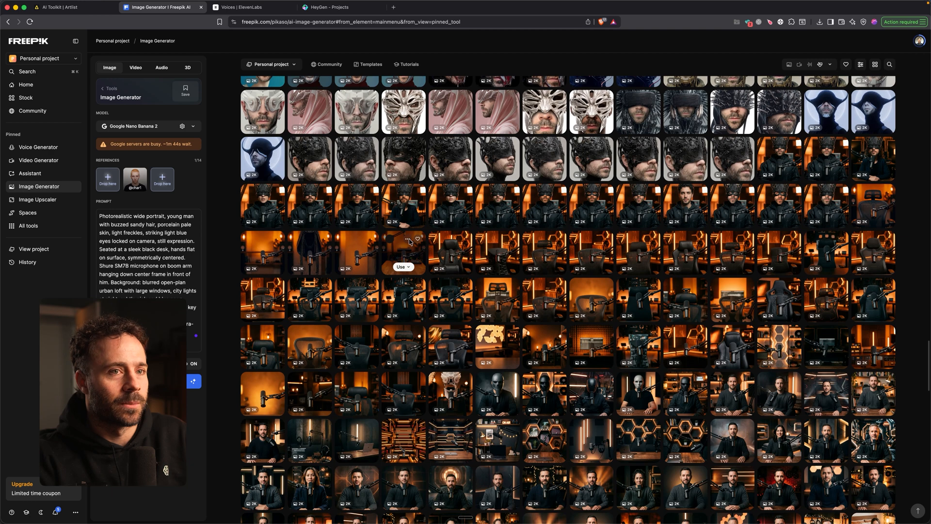
click(409, 243)
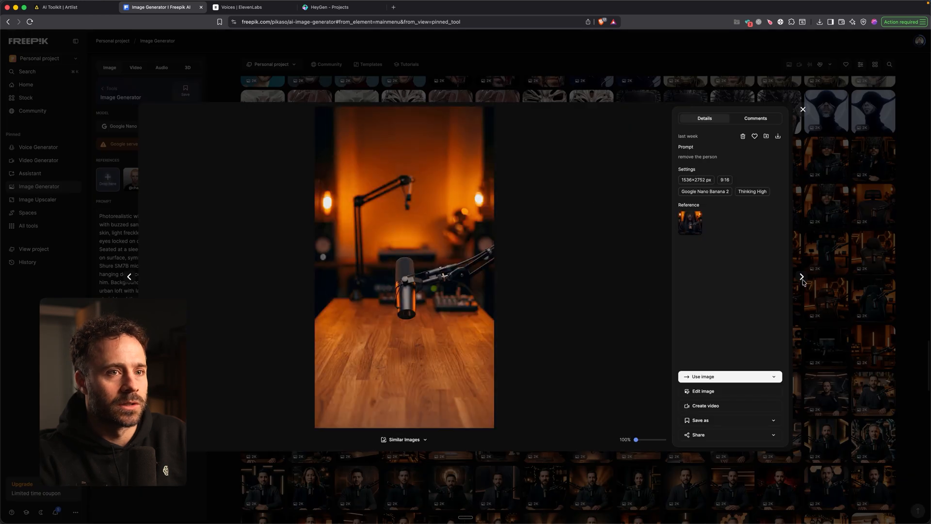
click(801, 277)
click(802, 277)
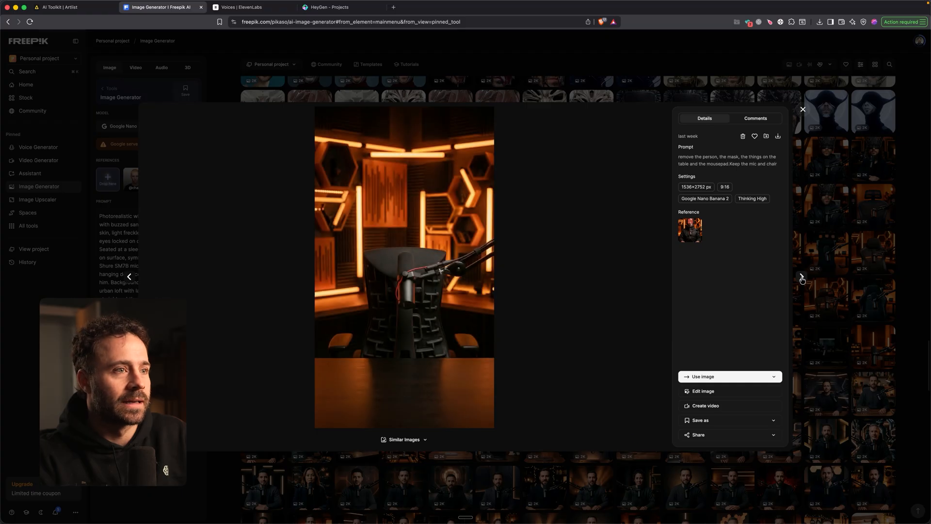
click(802, 277)
click(817, 260)
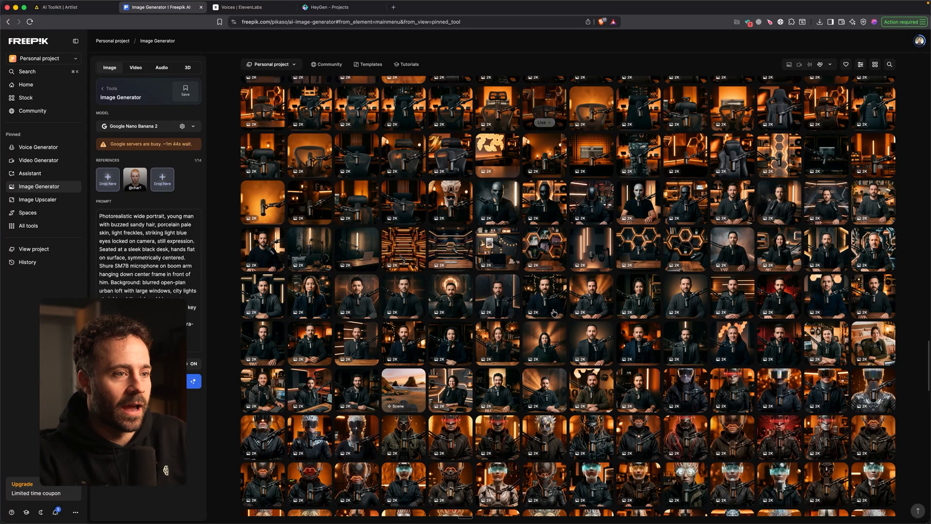
View the older centered composition images of a woman and a man seated at a wooden desk.
click(503, 339)
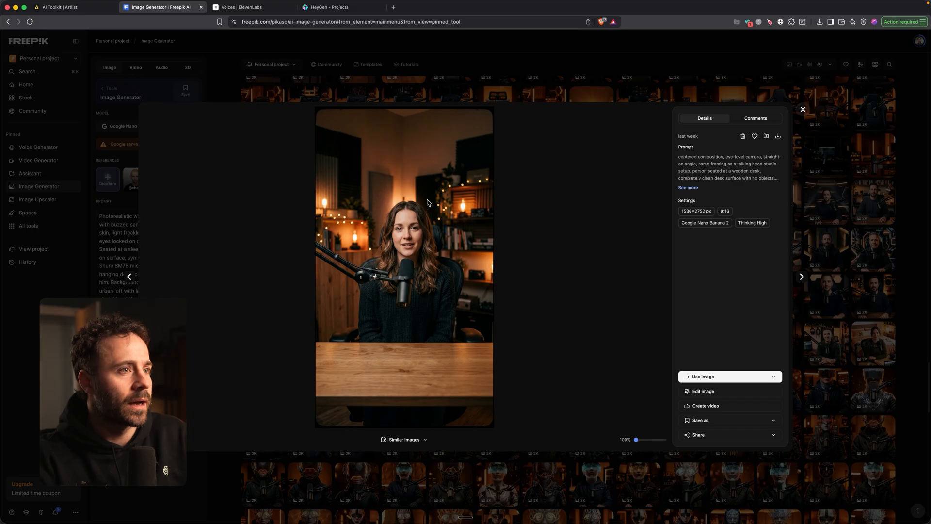
click(802, 277)
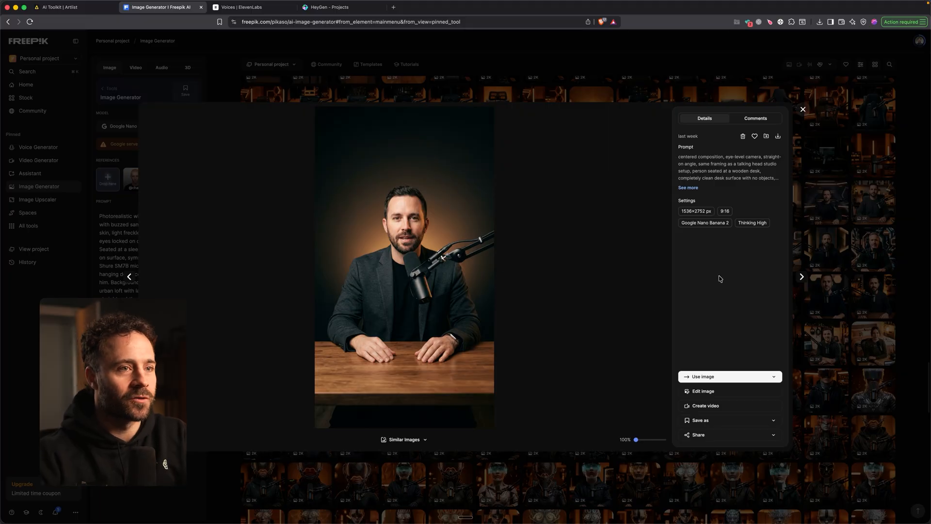
click(589, 232)
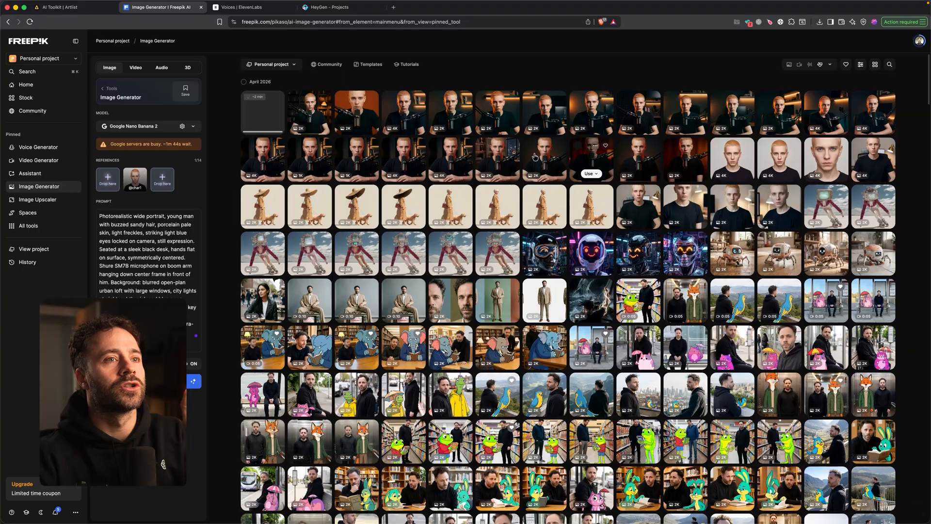
Open the "put hands on table" image, check the downloaded reference portraits in the image viewer, and return to Freepik.
click(554, 161)
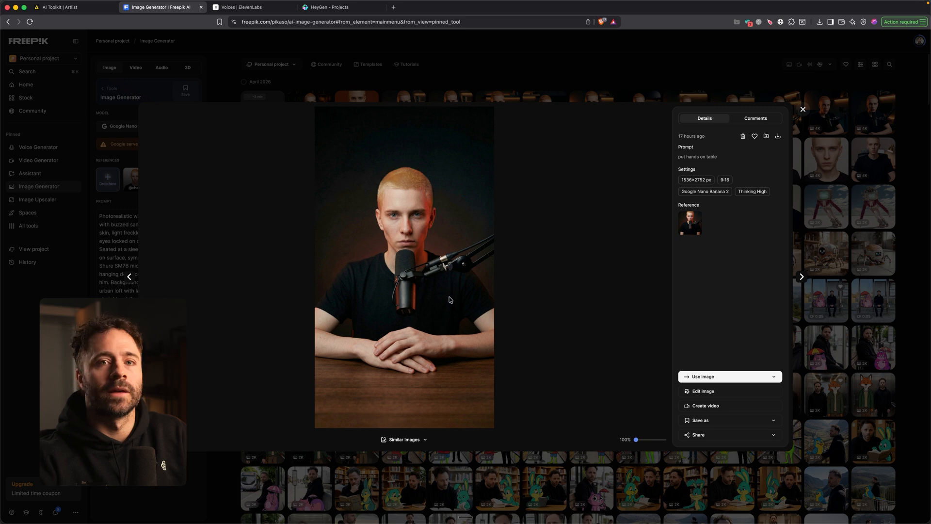
mouse_move(645, 515)
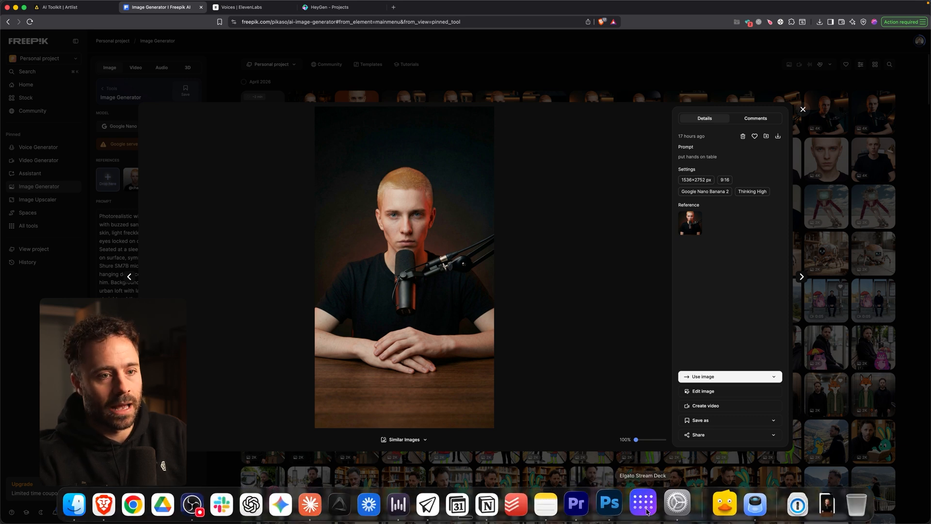
click(745, 509)
click(713, 219)
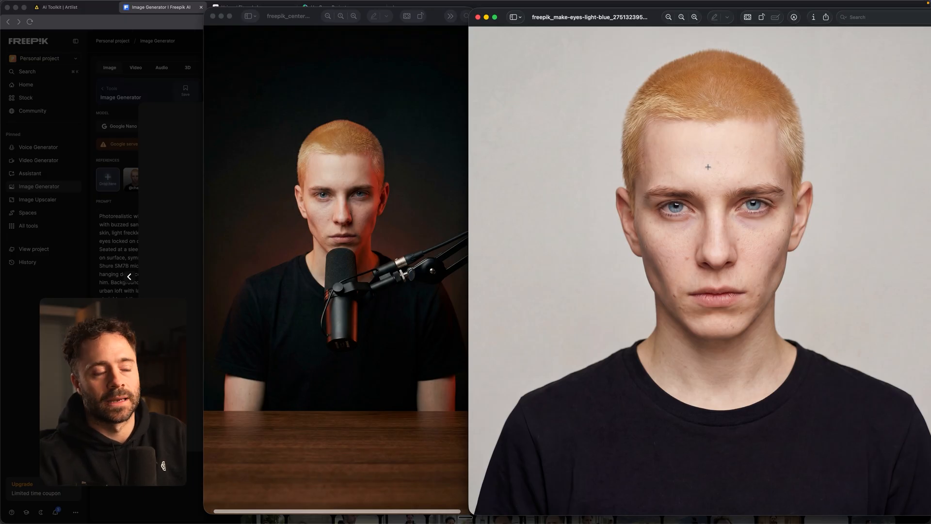
key(super+Tab)
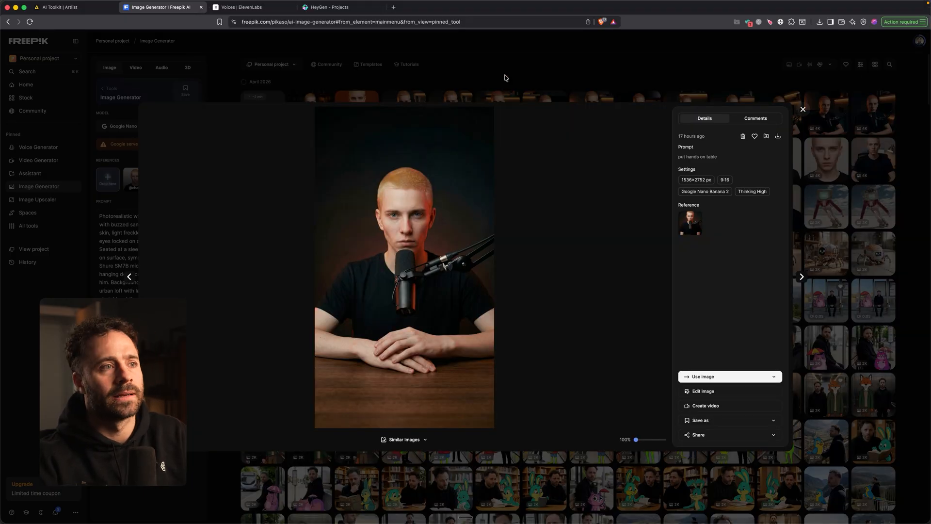
Compare the "put hands on table" image with the original centered composition image without hands on the desk.
key(Escape)
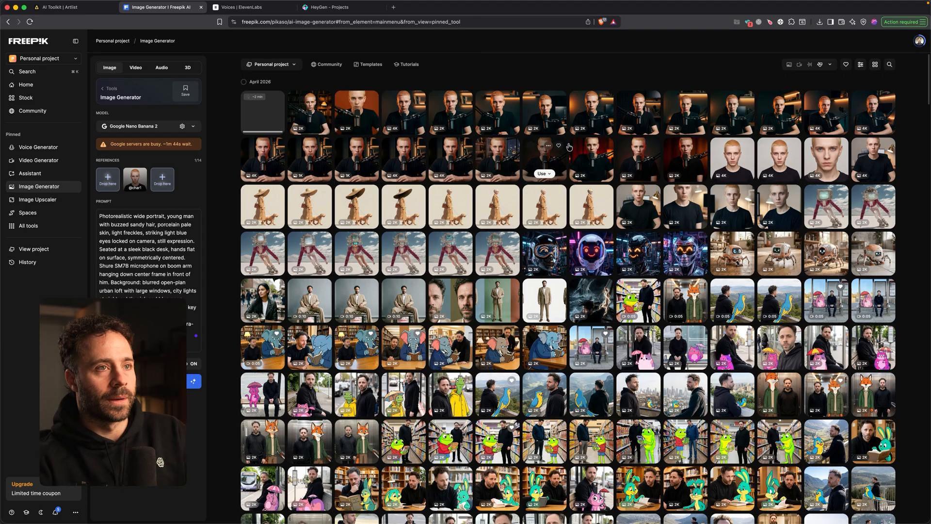
click(560, 165)
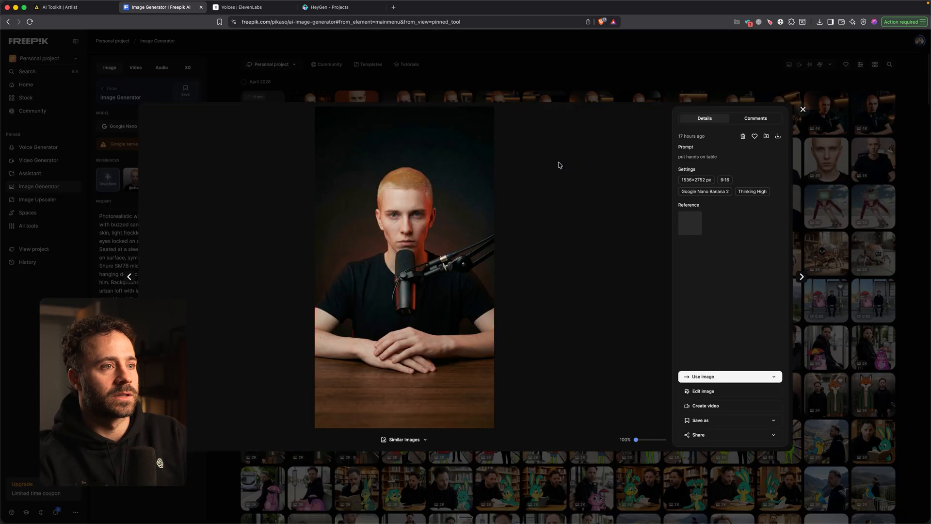
key(Escape)
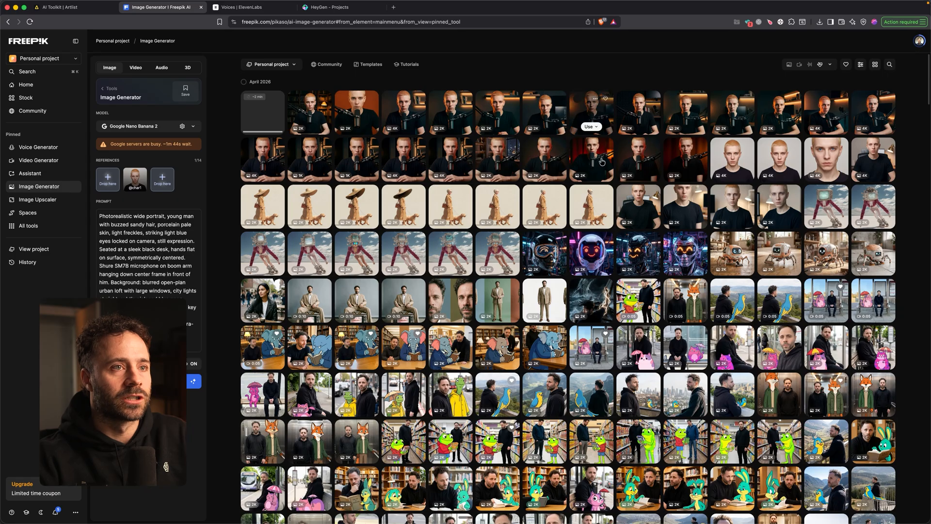
click(635, 162)
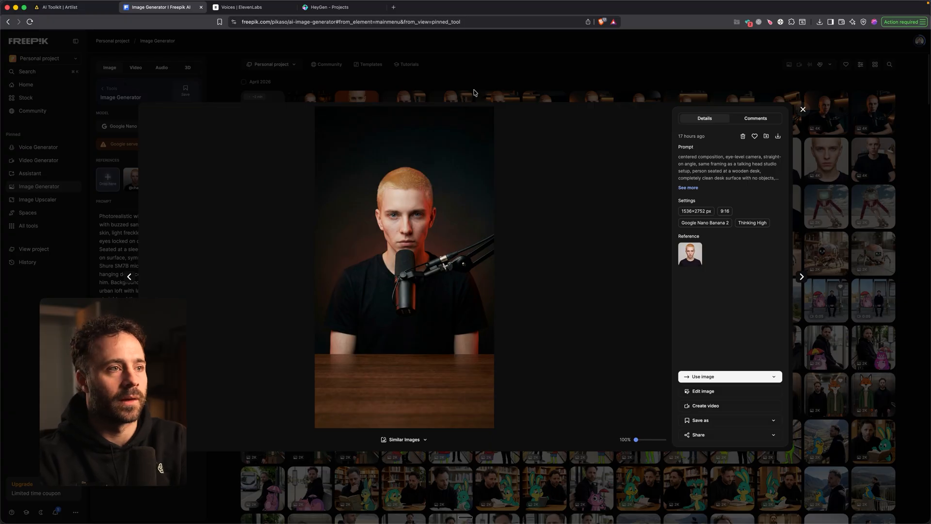
key(Escape)
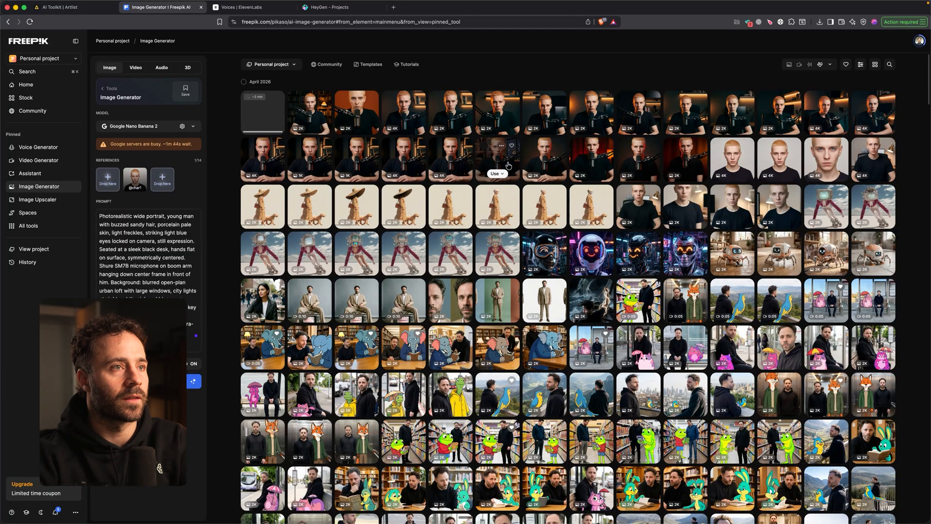
Browse the neighbouring talking-head versions up to the 4K upscale with the bookshelf backdrop, then reopen the "put hands on table" image.
click(509, 165)
click(802, 280)
click(803, 280)
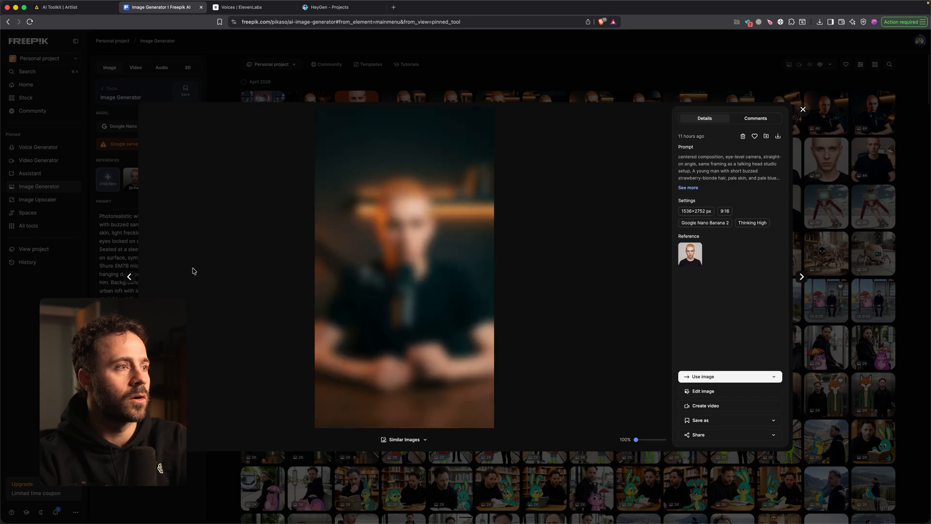
key(Right)
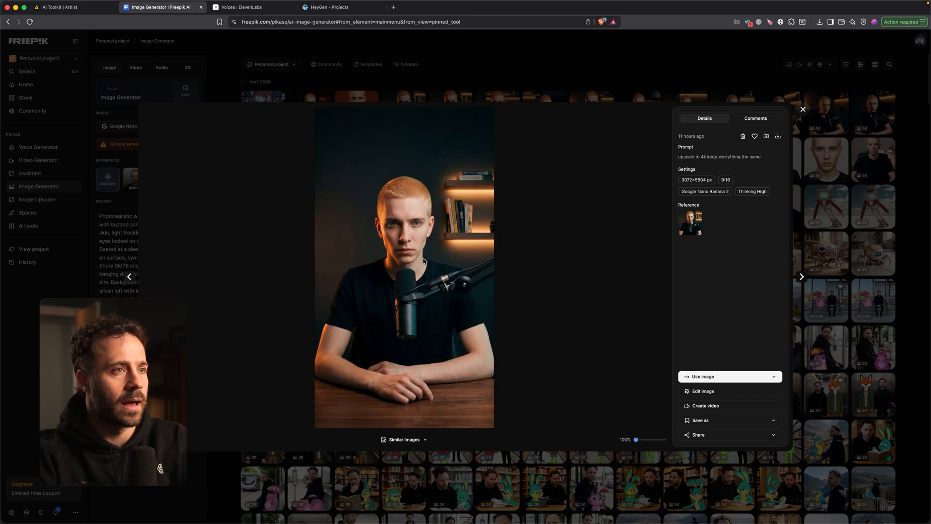
key(Escape)
click(541, 163)
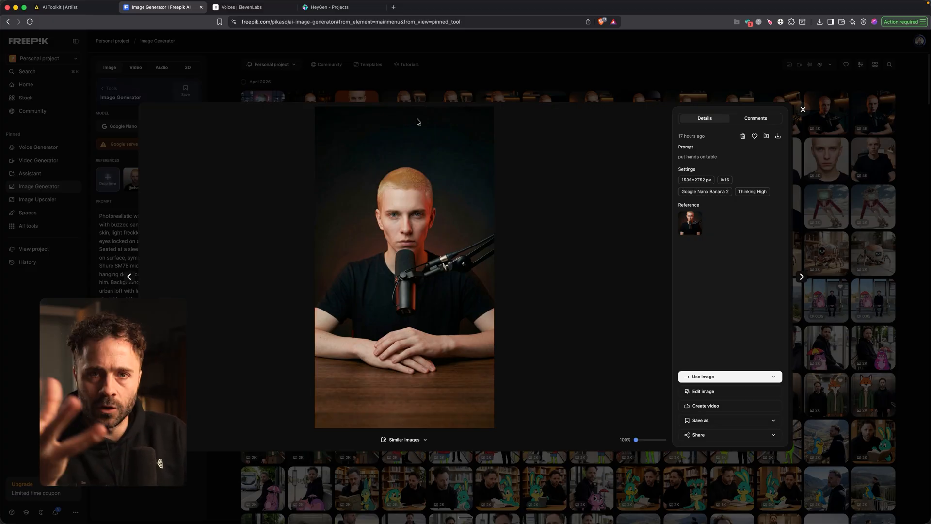
Switch to ElevenLabs and filter the voice library to English voices with a British accent.
click(250, 10)
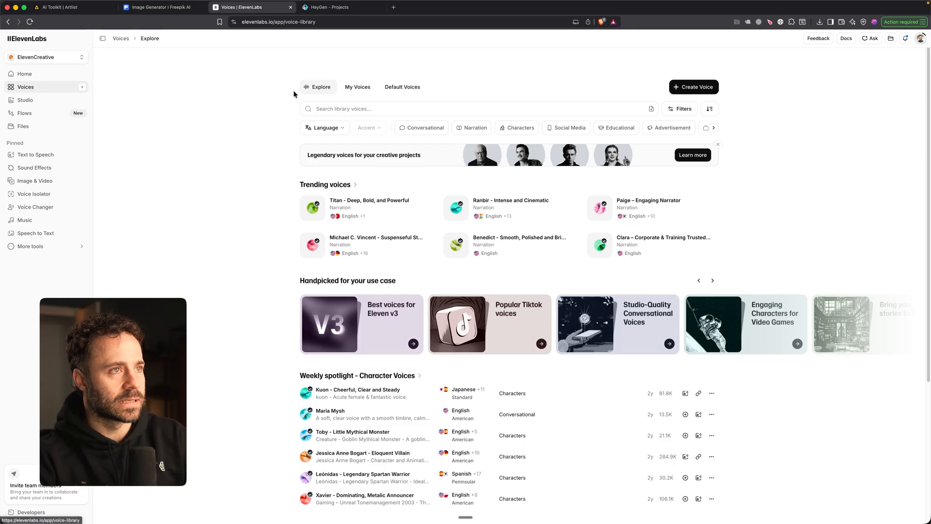
click(321, 127)
text(eng)
click(323, 172)
click(376, 129)
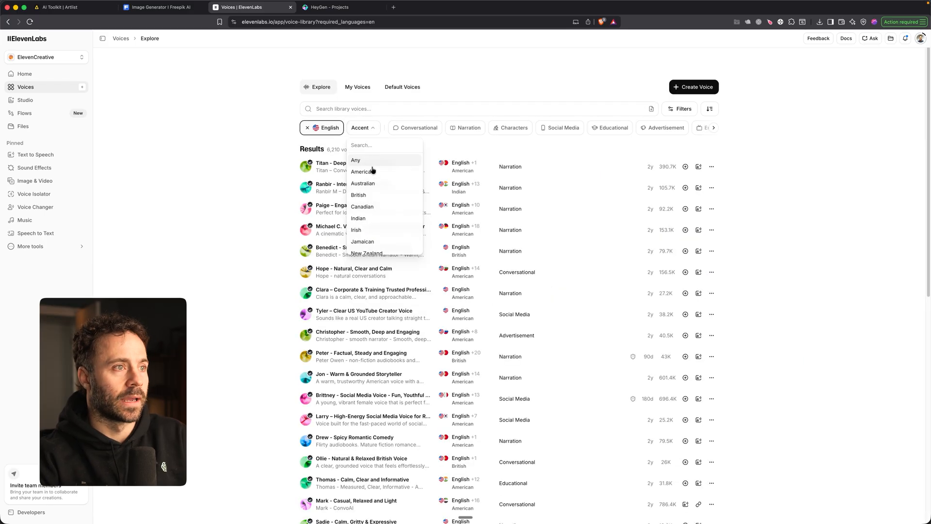
click(359, 195)
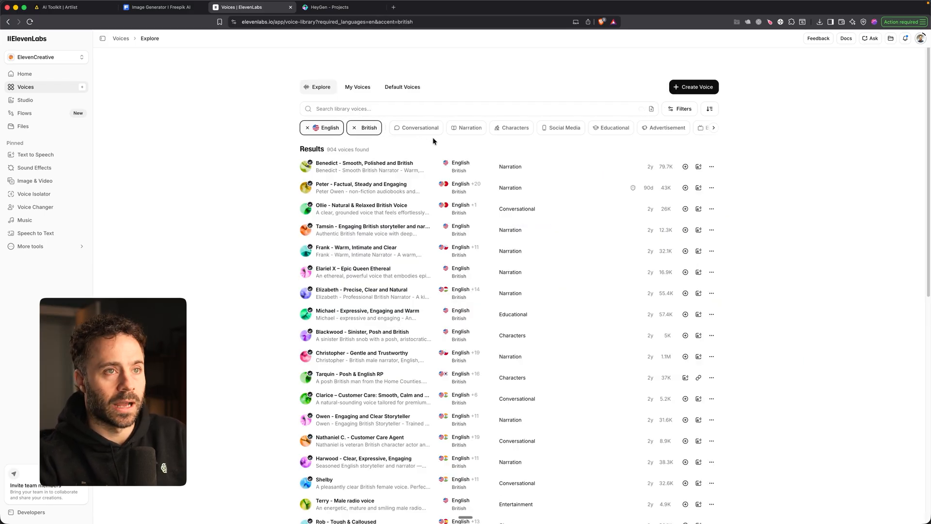
Narrow the voice results to male gender and middle-aged voices.
click(675, 110)
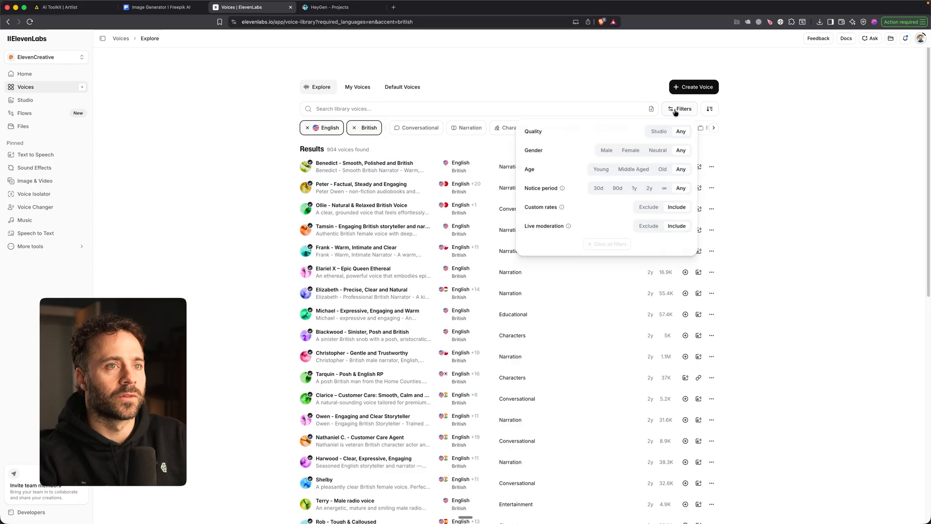
click(613, 152)
click(646, 170)
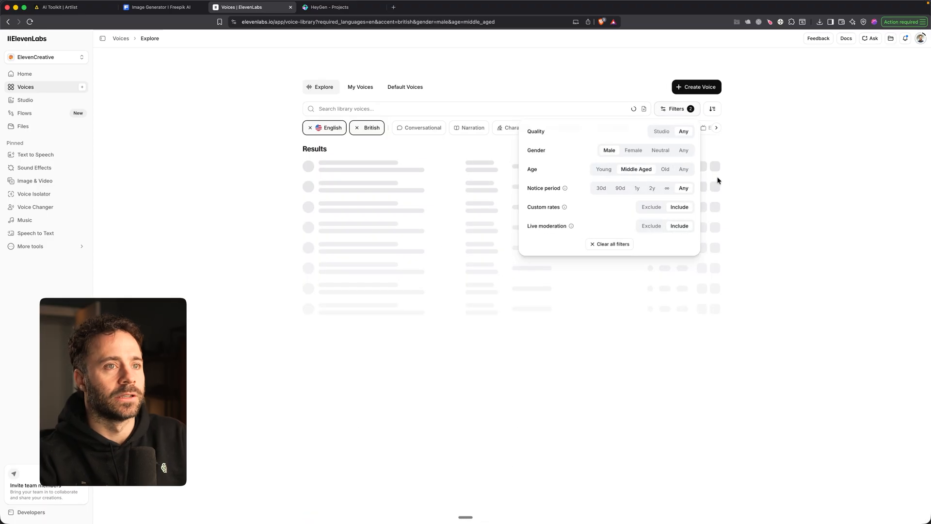
click(717, 177)
Listen to previews of the first four British male voices, pause playback and browse the rest of the results.
click(347, 165)
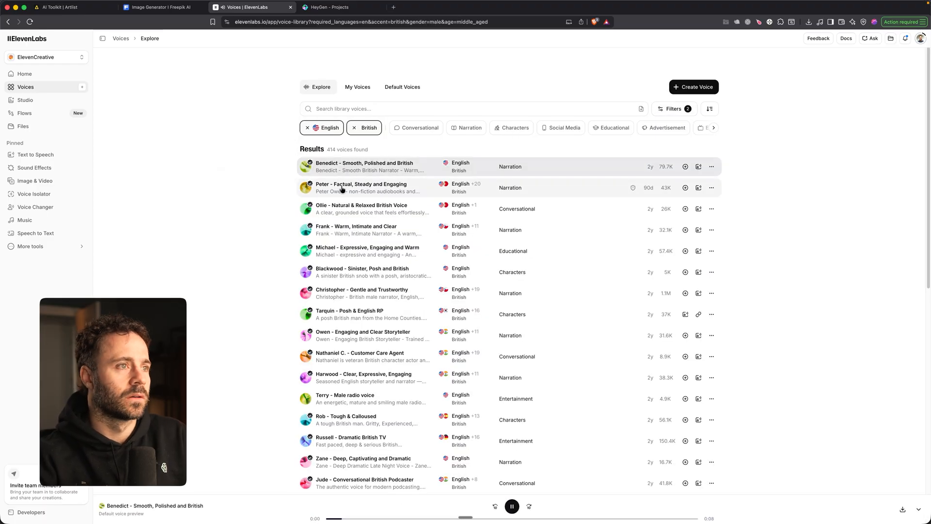
click(342, 188)
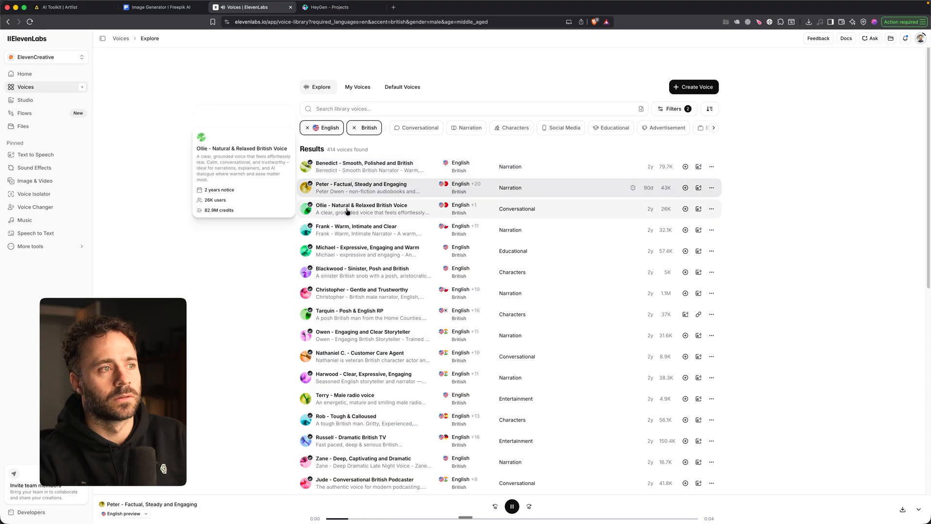
click(350, 207)
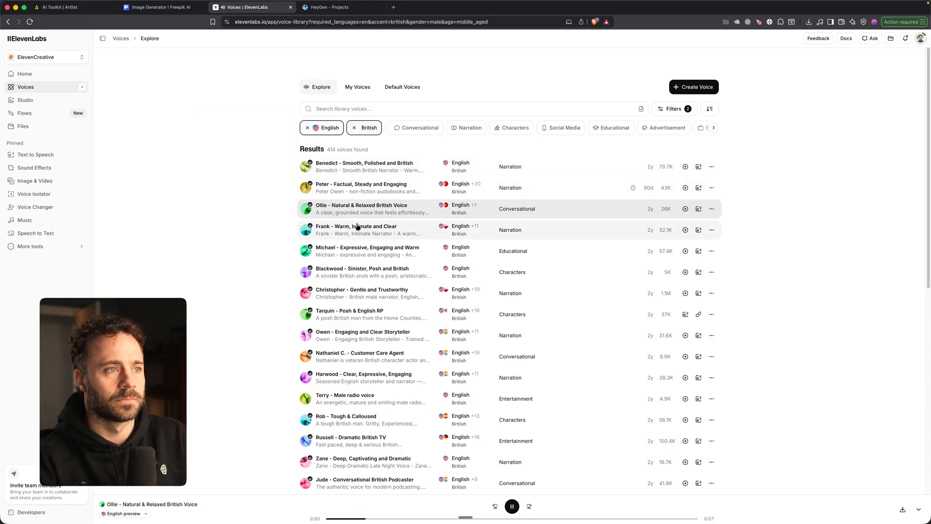
click(356, 228)
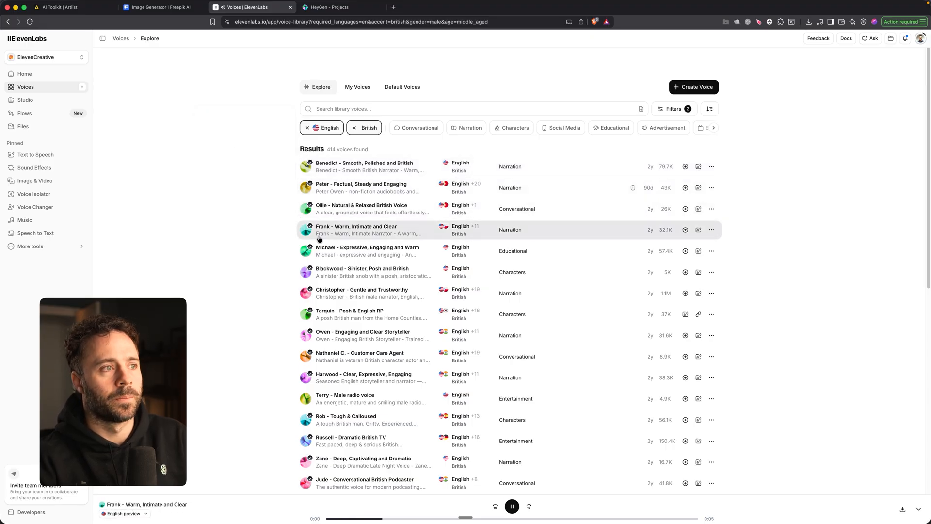
click(516, 508)
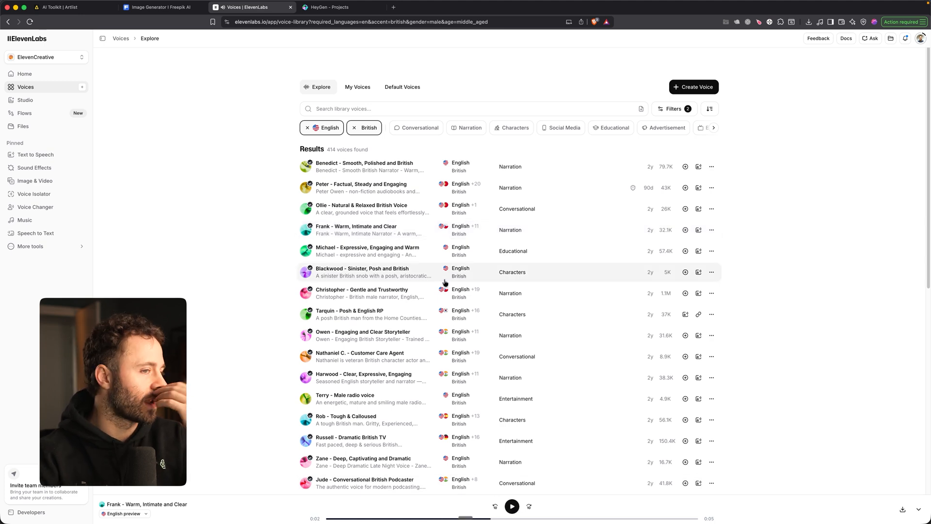
mouse_move(427, 253)
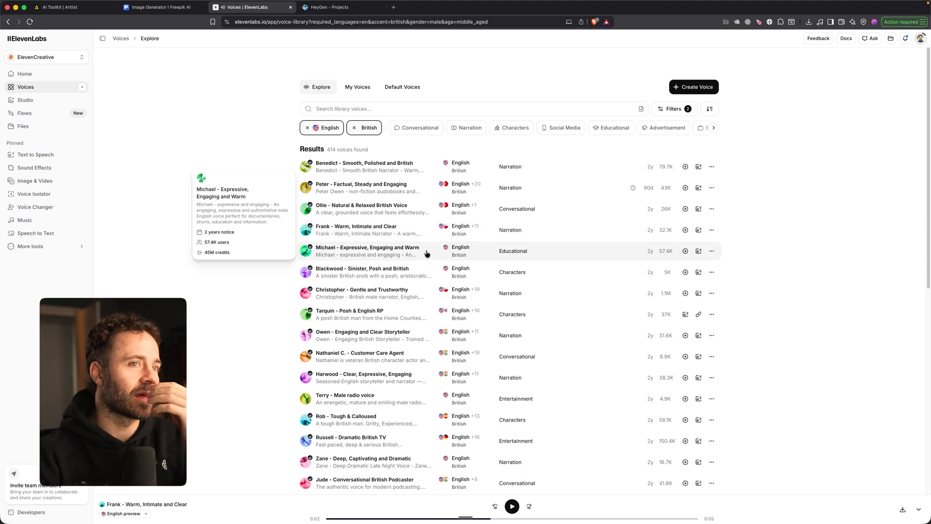
mouse_move(651, 168)
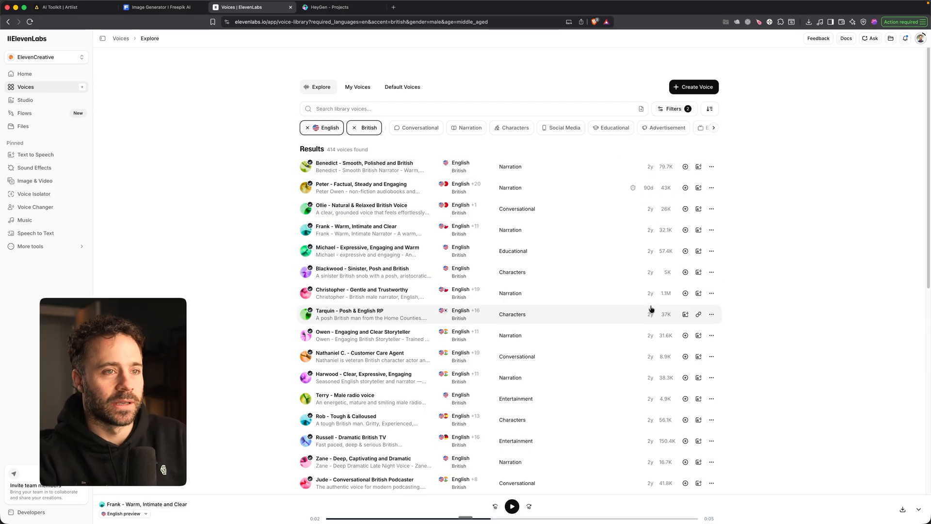
scroll(582, 349, down, 7)
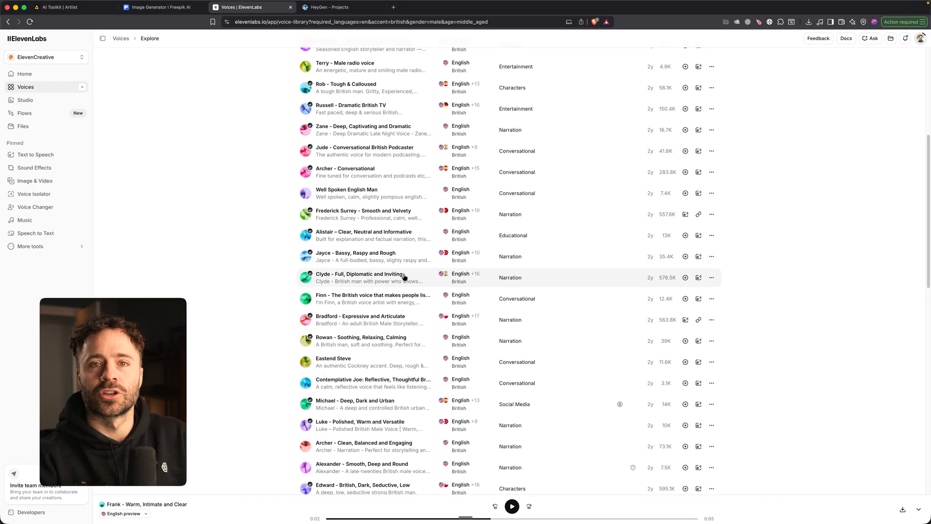
scroll(412, 272, up, 7)
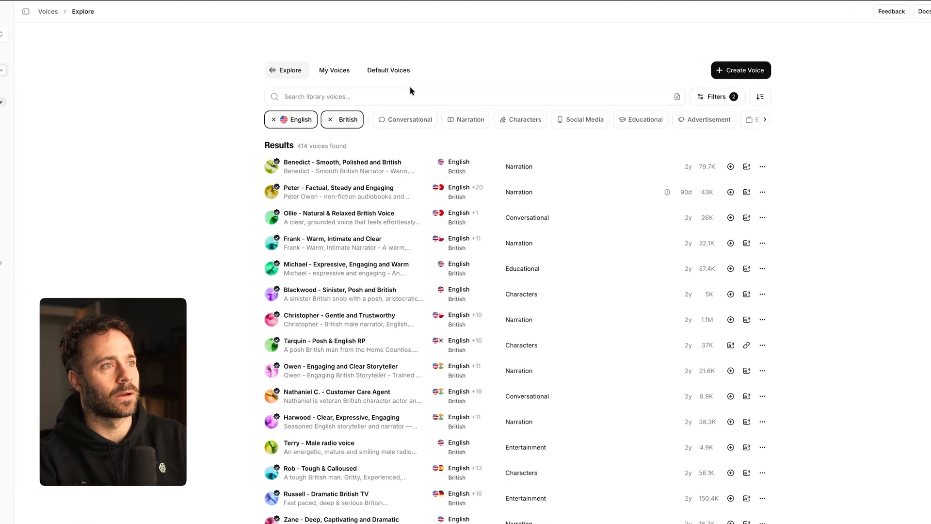
Start creating a voice with Voice Design and clear the sample evil ogre prompt.
click(747, 70)
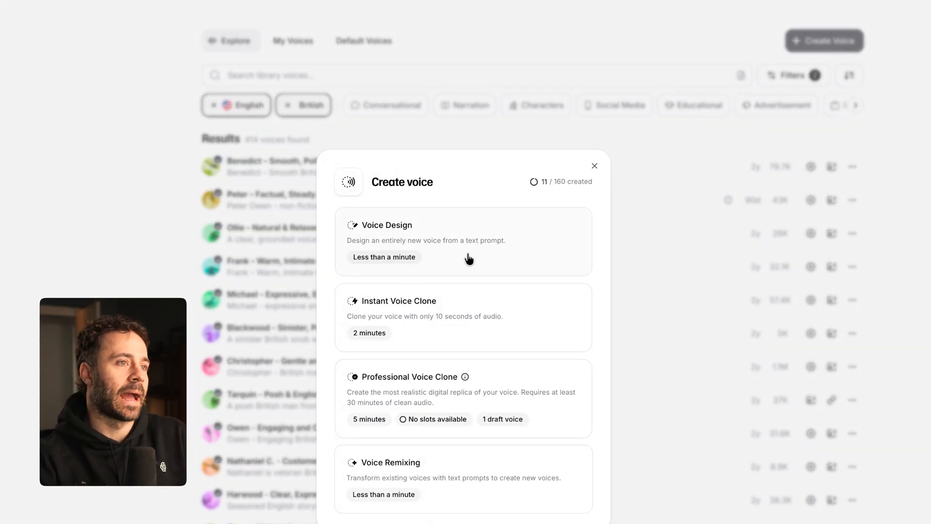
click(451, 252)
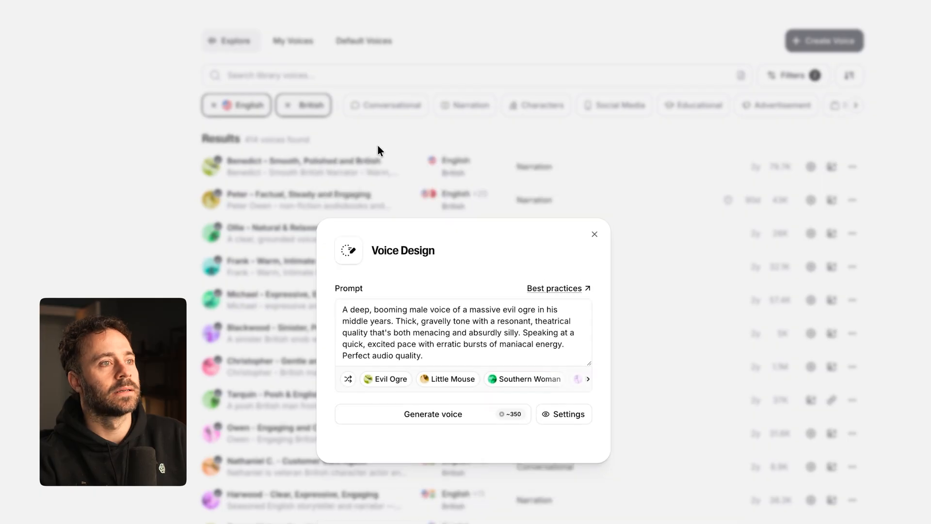
double_click(437, 330)
key(ctrl+a)
key(BackSpace)
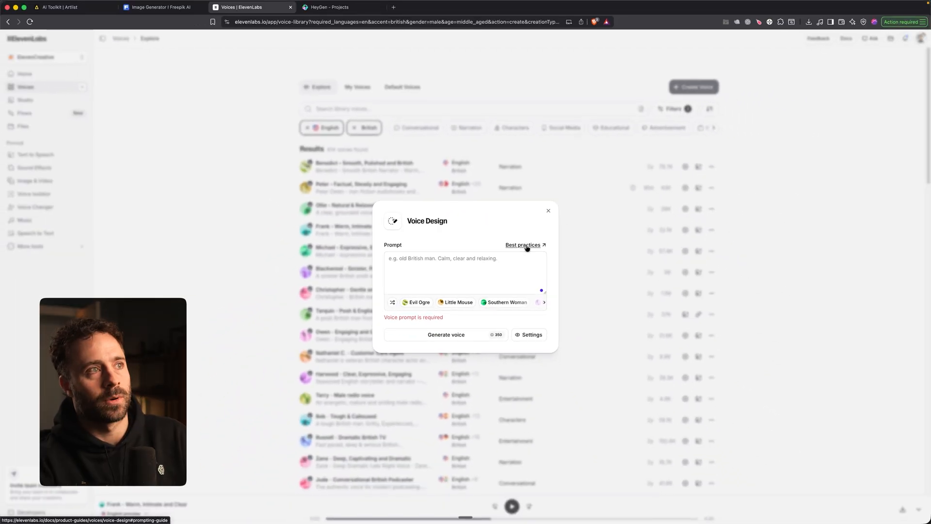
Open the Voice Design prompting guide and switch to the Claude chat about creating a tech hacker voice character.
click(525, 245)
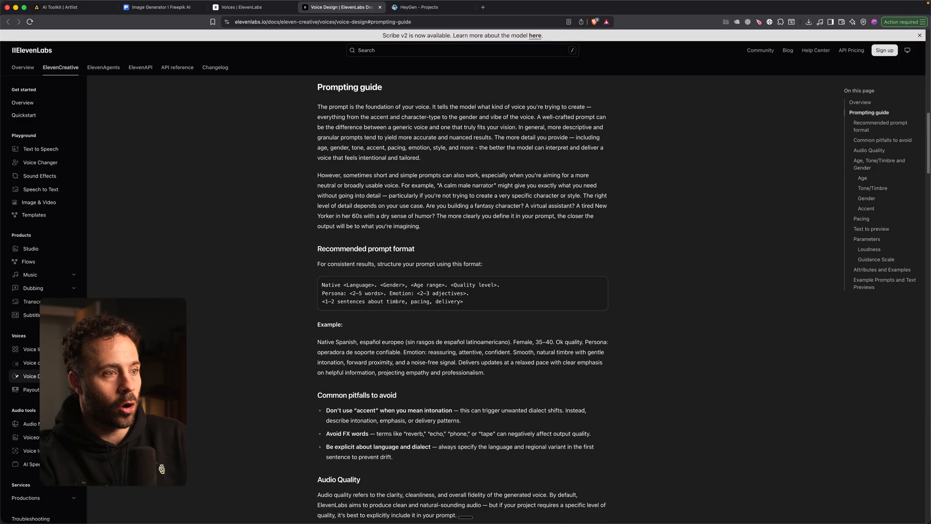
click(318, 507)
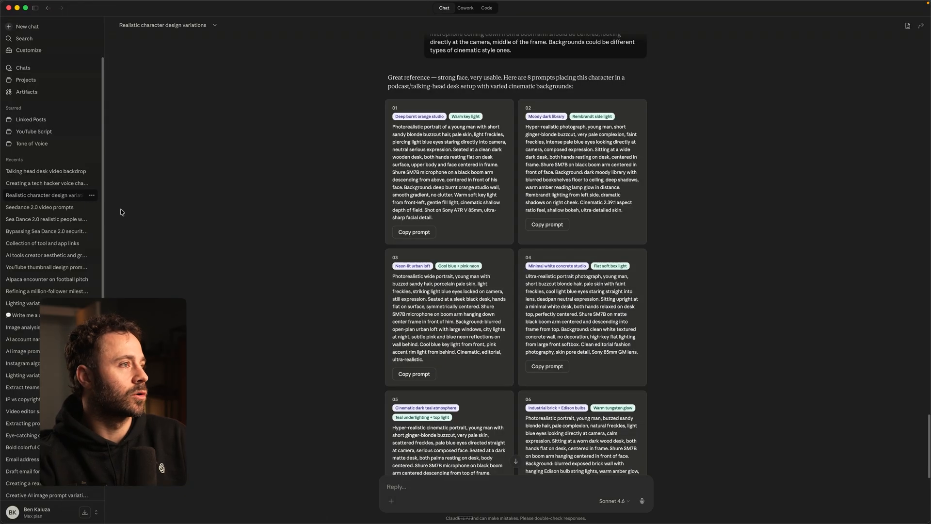
click(58, 183)
scroll(551, 144, up, 10)
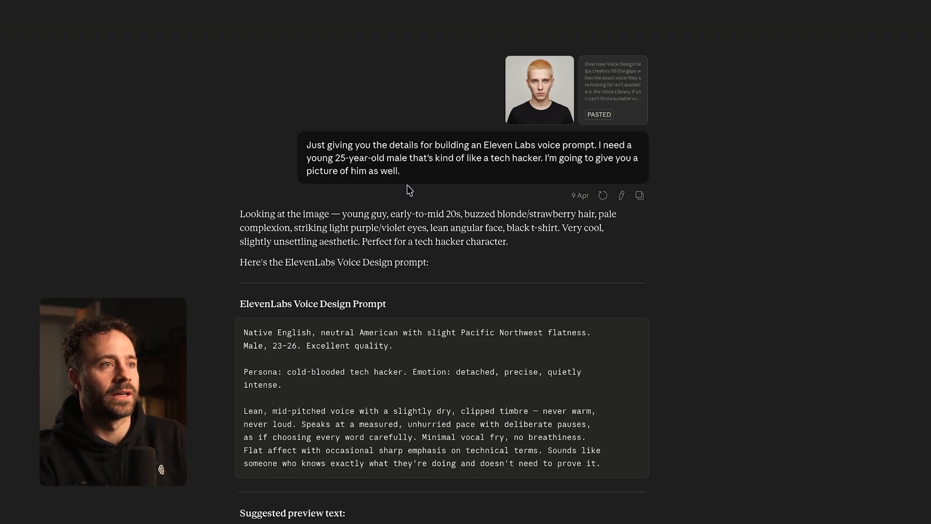
Review and copy the first ElevenLabs Voice Design prompt with the neutral American accent.
scroll(420, 360, down, 2)
drag(252, 271, 369, 266)
click(454, 274)
click(634, 263)
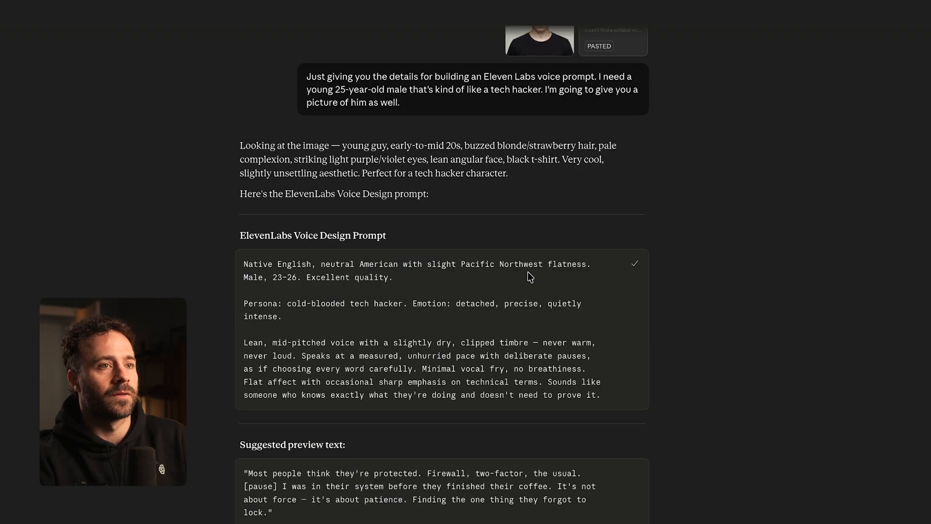
Paste Claude's updated British-accent tech hacker prompt into ElevenLabs Voice Design and generate voices from it.
scroll(579, 281, up, 1)
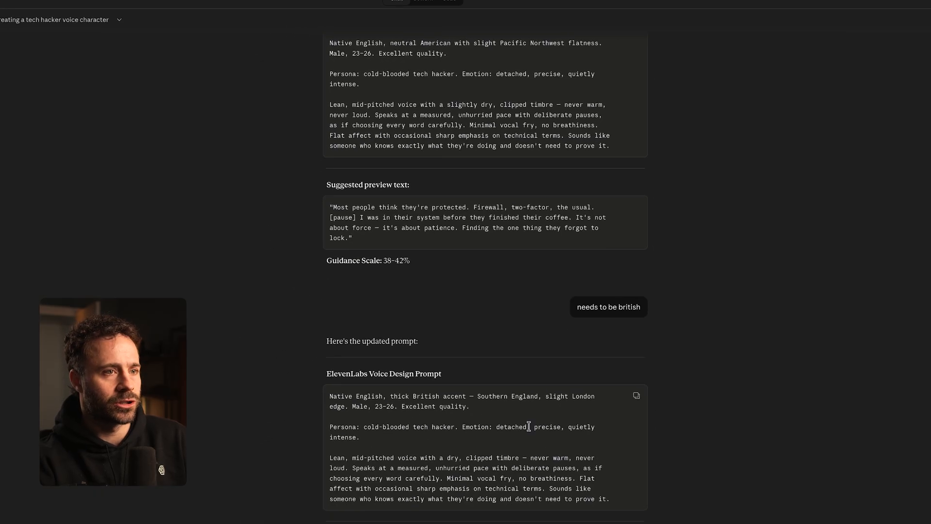
click(120, 507)
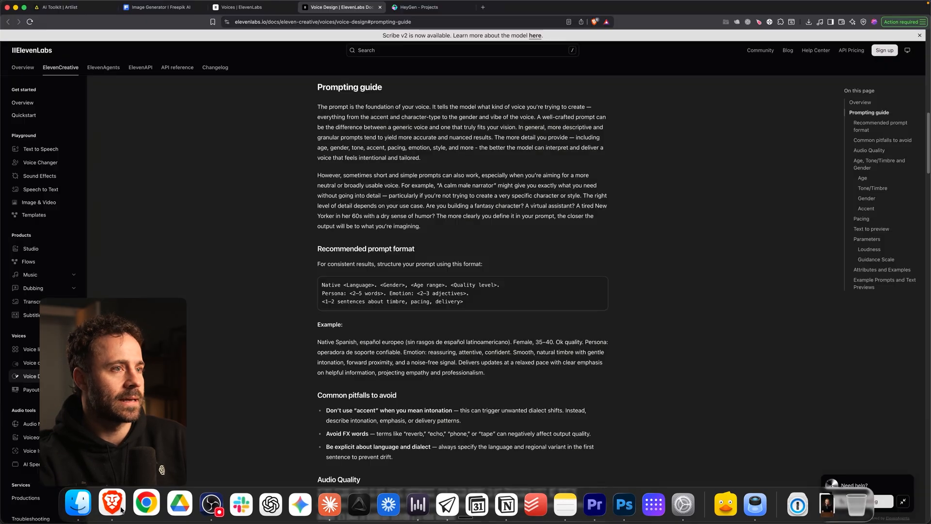
click(241, 8)
click(429, 259)
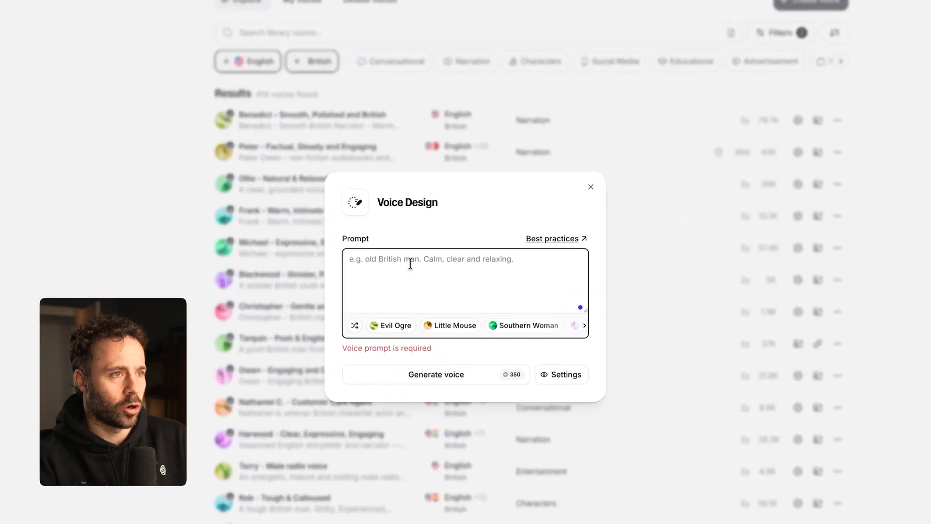
key(super+v)
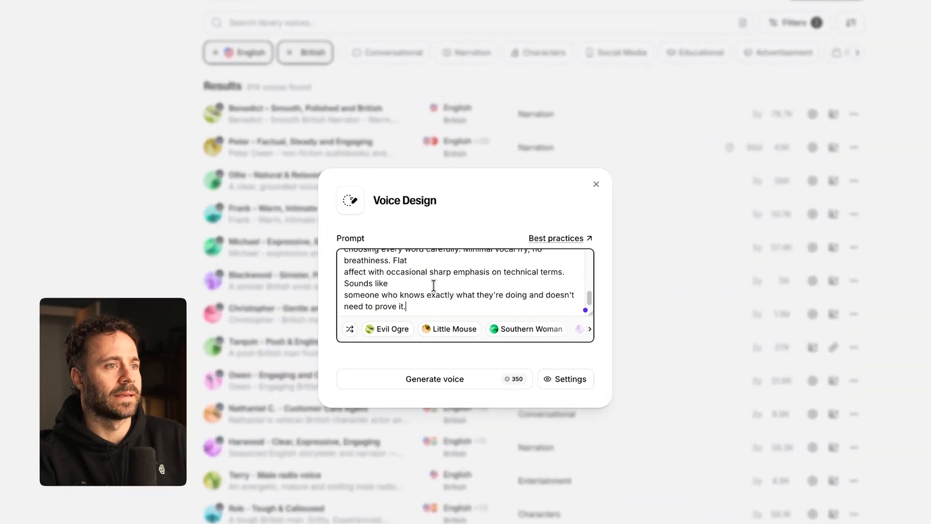
click(465, 362)
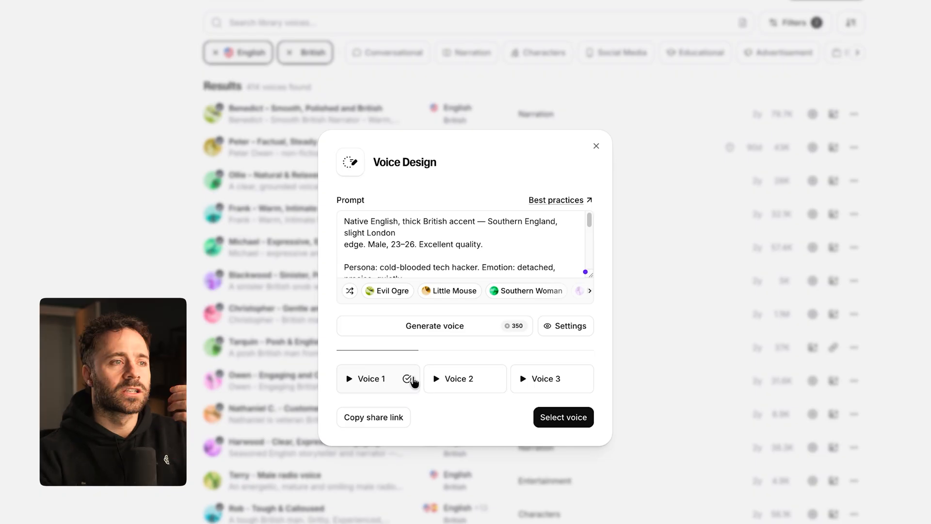
Remove the word "thick" from the British accent description in the voice prompt and close Voice Design.
scroll(451, 242, down, 1)
scroll(466, 238, up, 1)
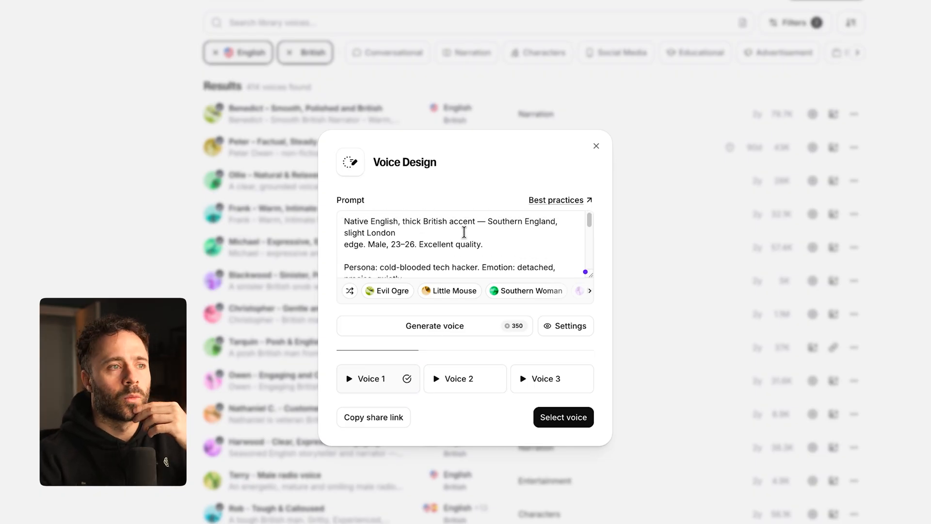
double_click(410, 222)
key(BackSpace)
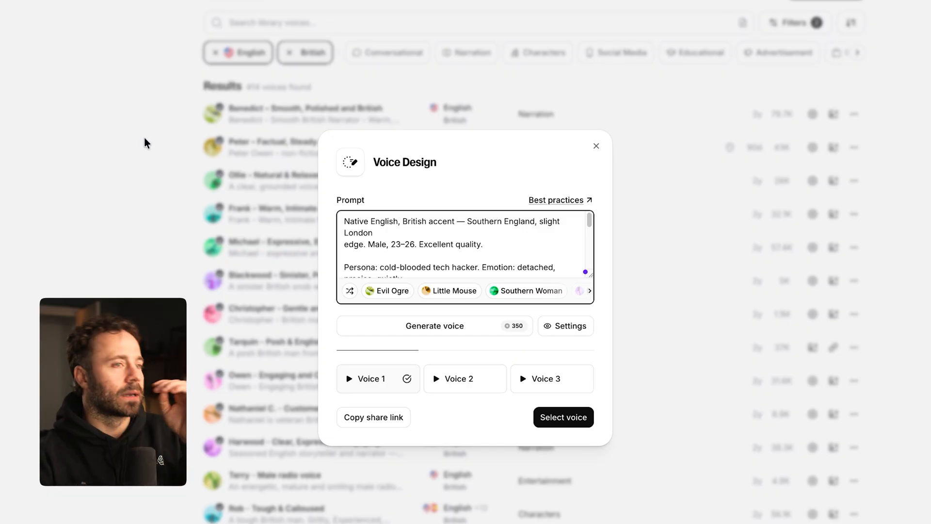
click(103, 103)
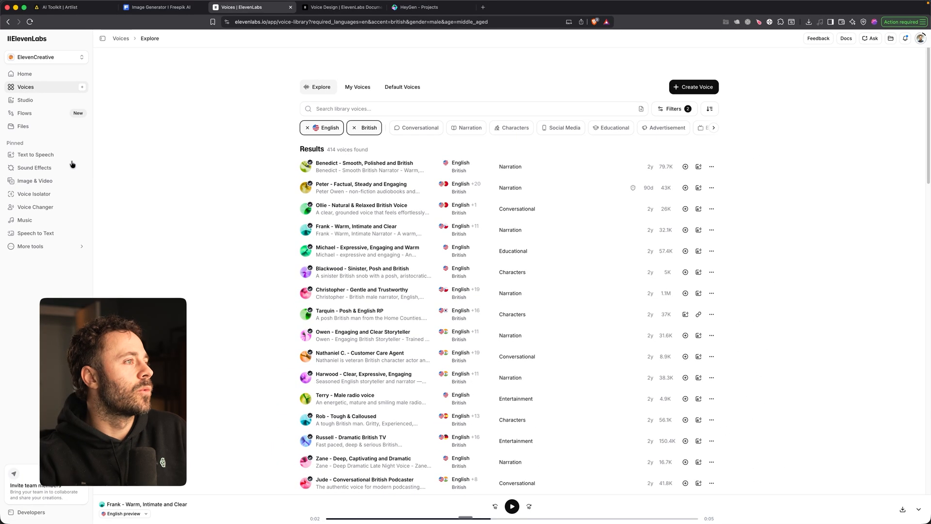
Open Text to Speech and generate speech from the existing clone voice test text using the Loki V4 voice.
click(27, 150)
triple_click(391, 79)
click(474, 79)
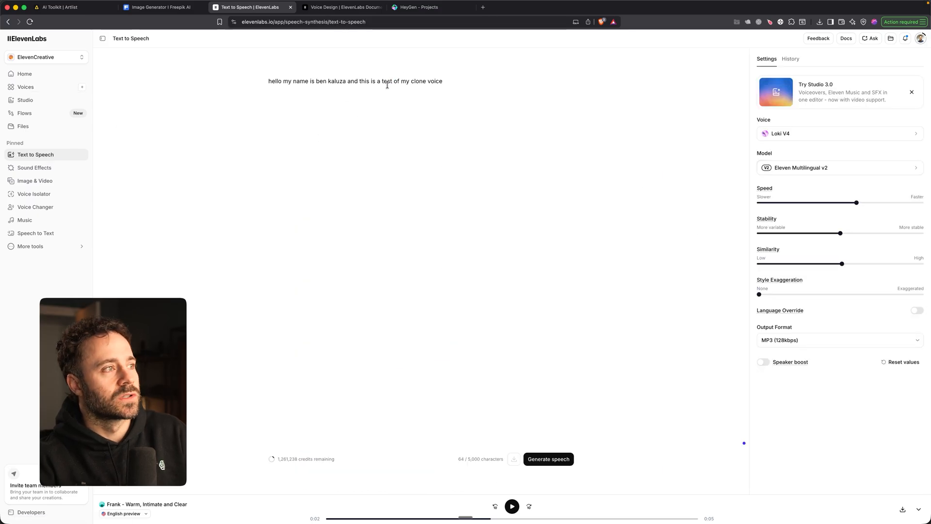
click(35, 207)
click(48, 156)
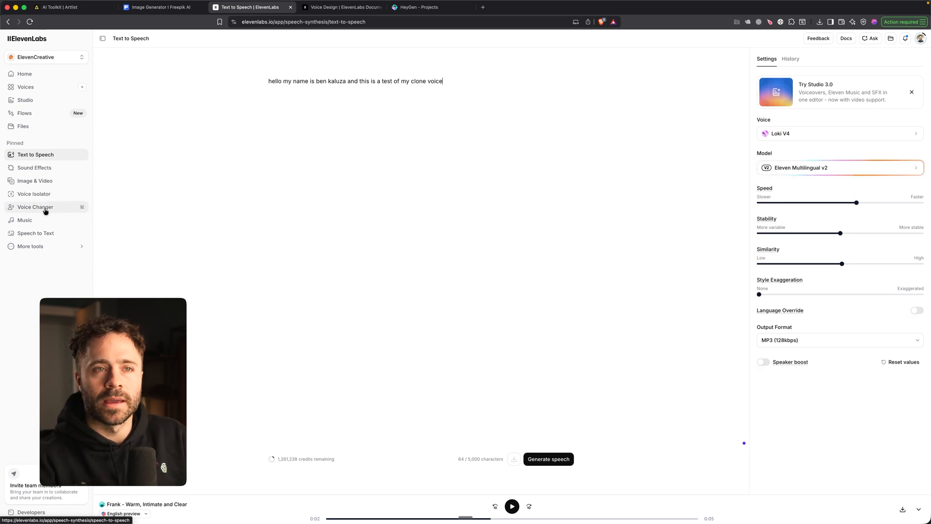
click(550, 458)
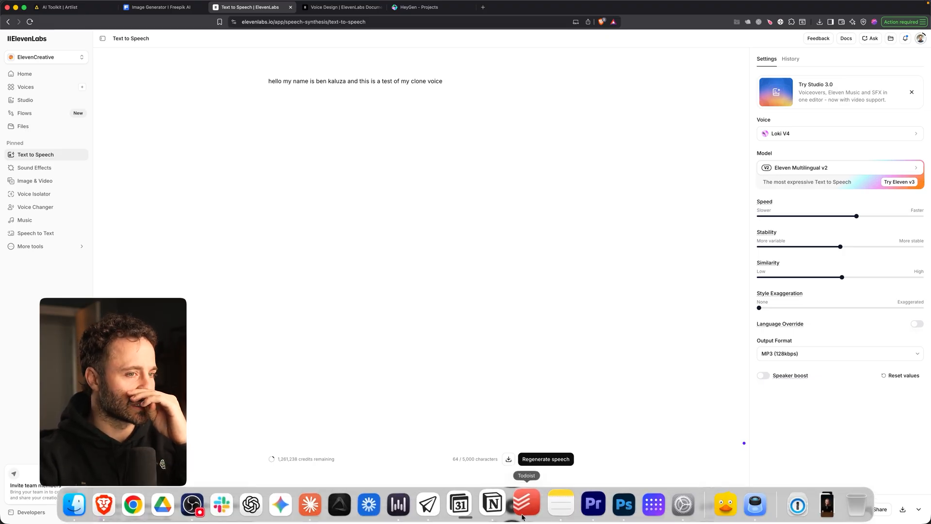
Switch to Premiere Pro, check the character scene in Sequence 01 and play the audio clip from its start.
click(572, 505)
drag(265, 269, 262, 269)
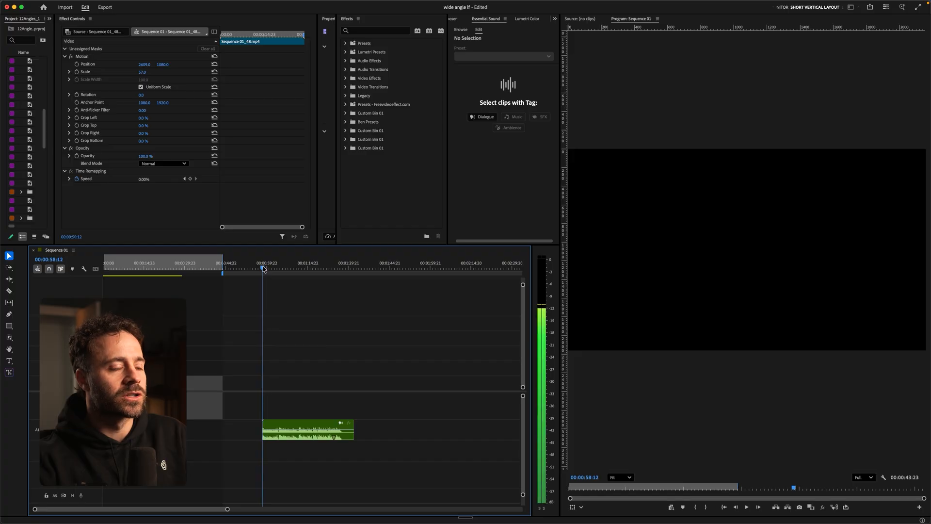
scroll(270, 348, up, 4)
scroll(271, 348, down, 4)
click(130, 264)
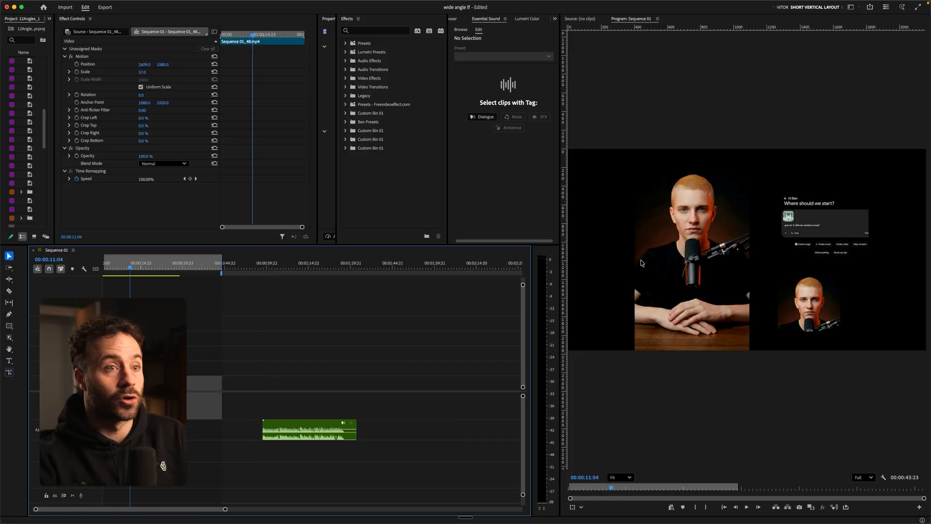
click(263, 268)
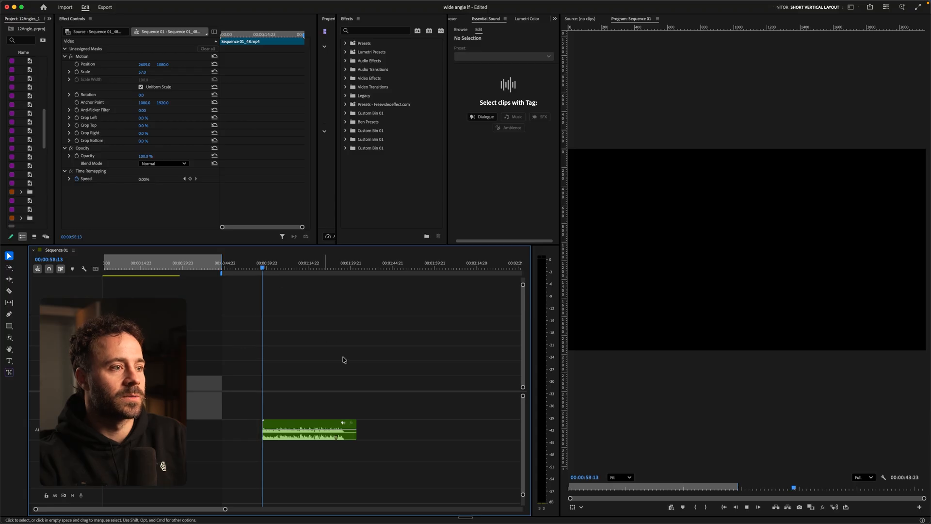
Listen to the recorded voice clip in the timeline, stop playback and switch back to ElevenLabs in the browser.
key(space)
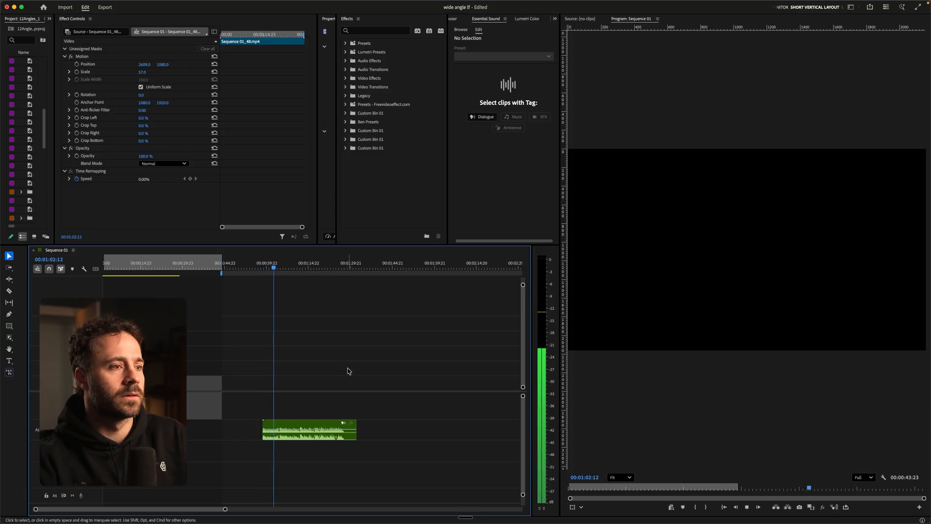
key(space)
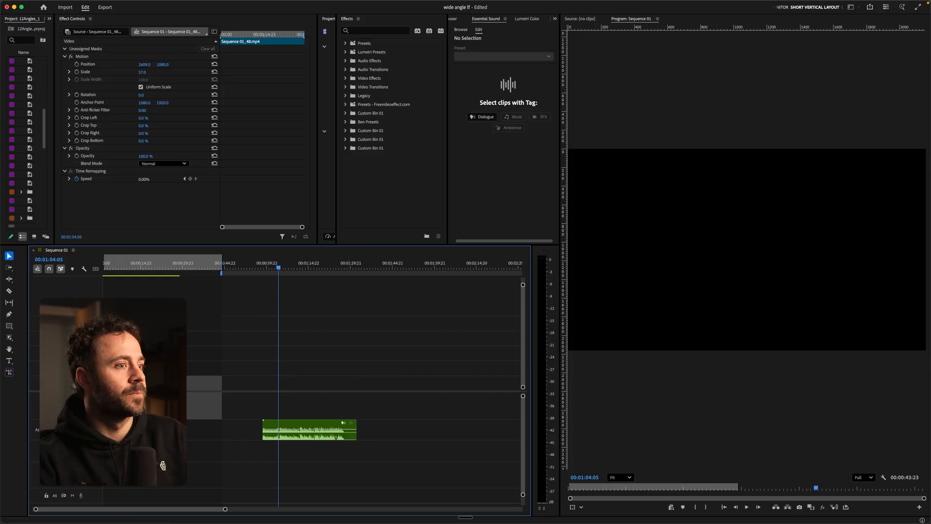
mouse_move(241, 522)
click(142, 508)
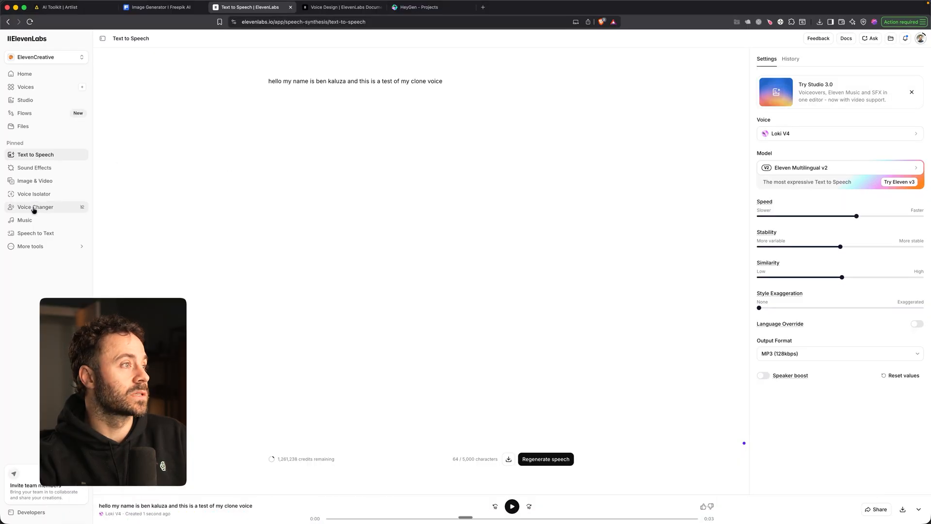
Open Voice Changer, upload and preview Sequence 01_3.mp3, and generate converted speech from it with the Loki V4 voice.
click(34, 208)
drag(304, 237, 437, 228)
click(498, 222)
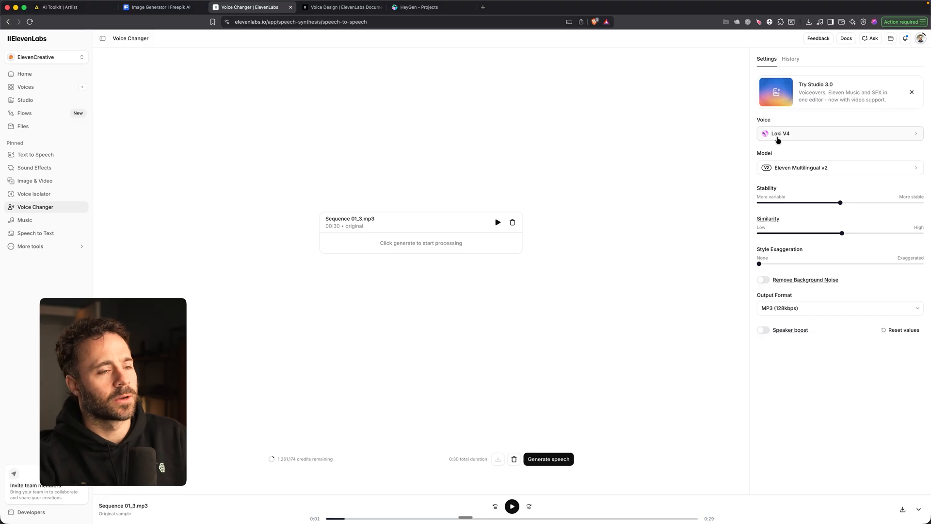
click(548, 459)
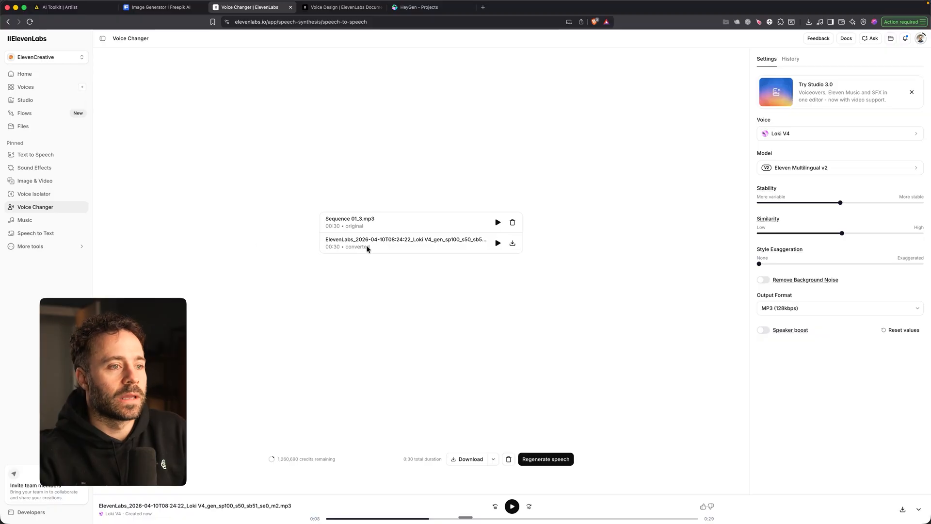
Switch to HeyGen, start a photo-to-video avatar project and upload the portrait of the blond character at the microphone.
click(418, 7)
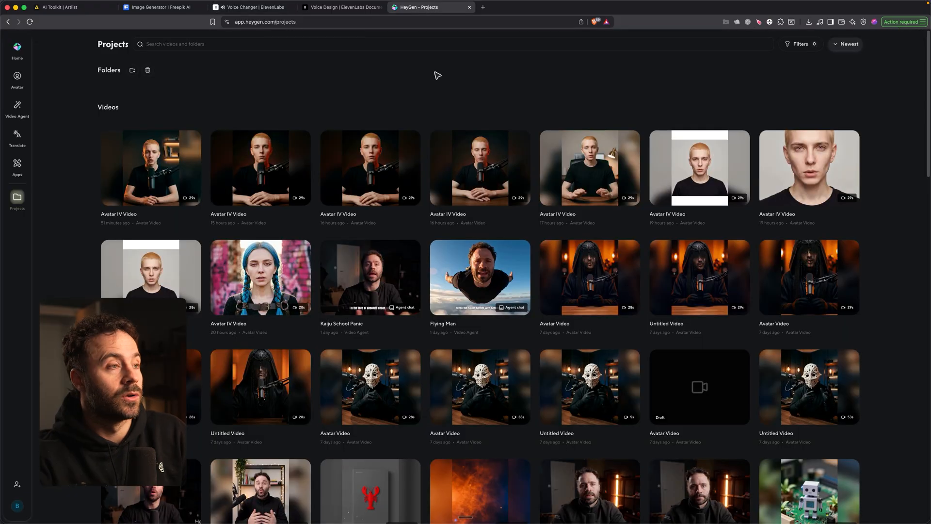
click(22, 54)
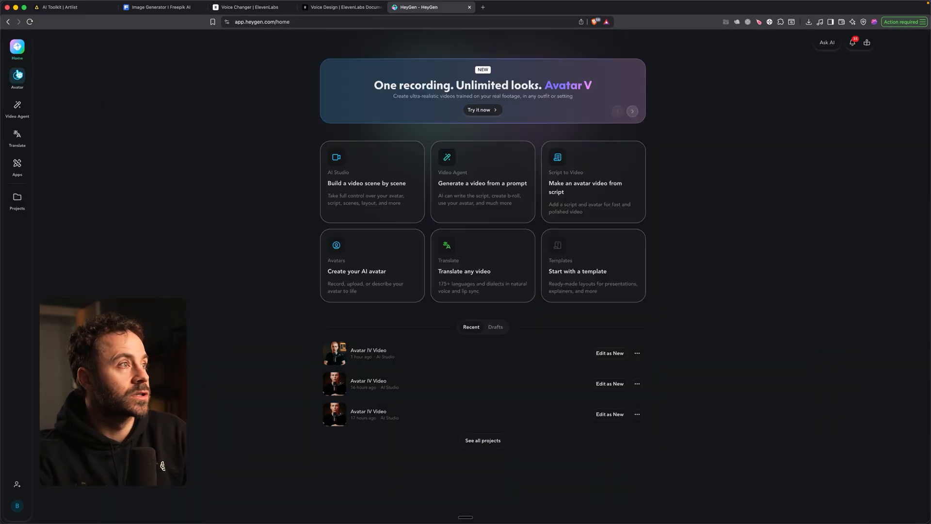
click(607, 134)
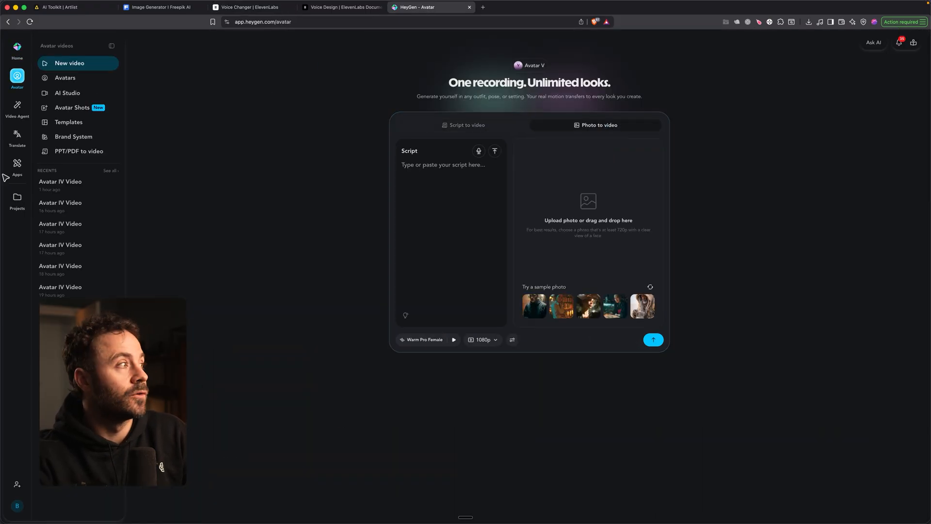
drag(0, 259, 605, 240)
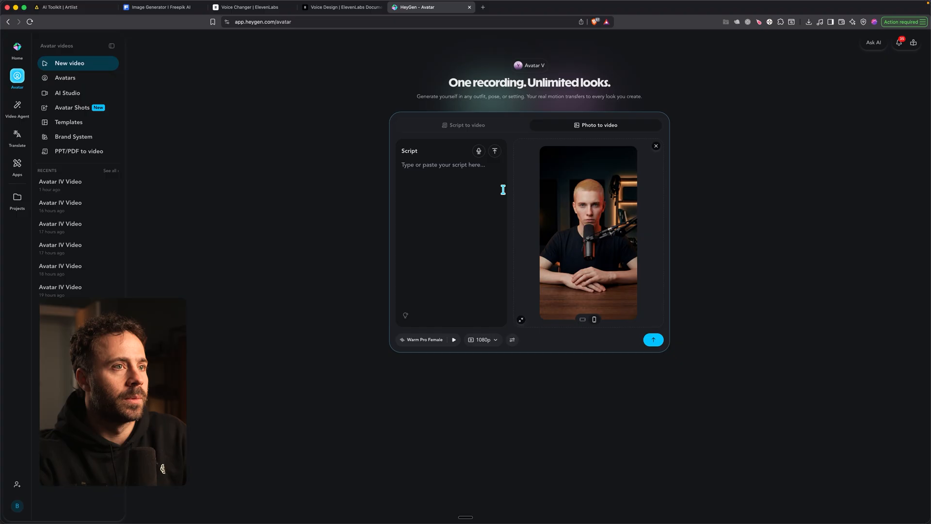
Upload Sequence_01_3.mp3 as the script audio and start generating the avatar video.
click(487, 151)
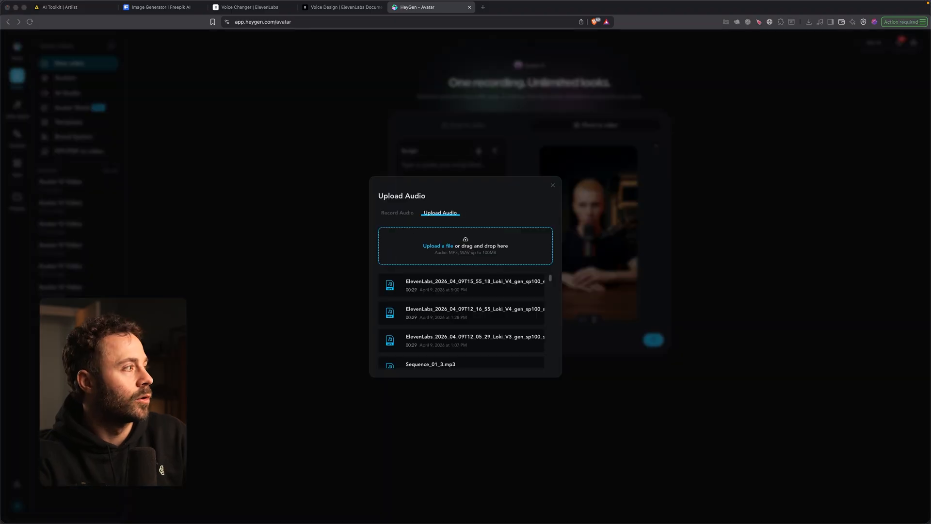
drag(0, 252, 500, 249)
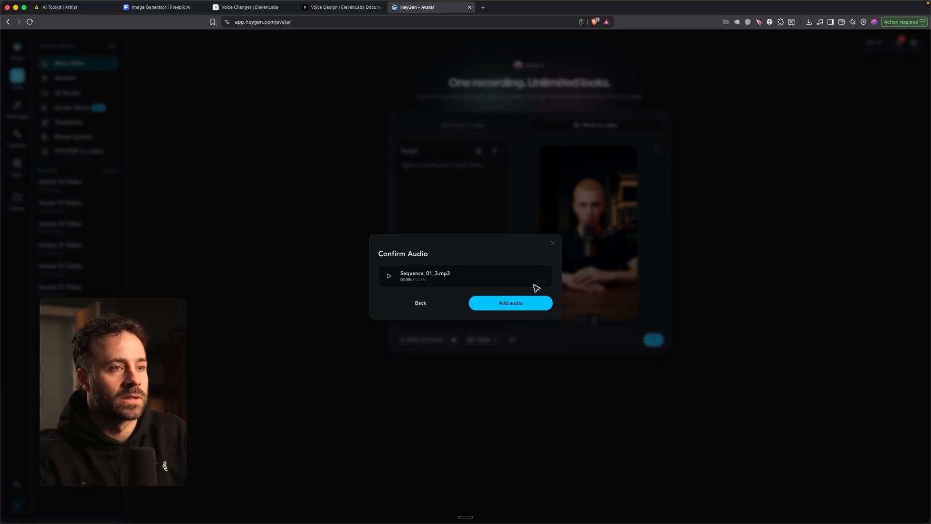
click(522, 302)
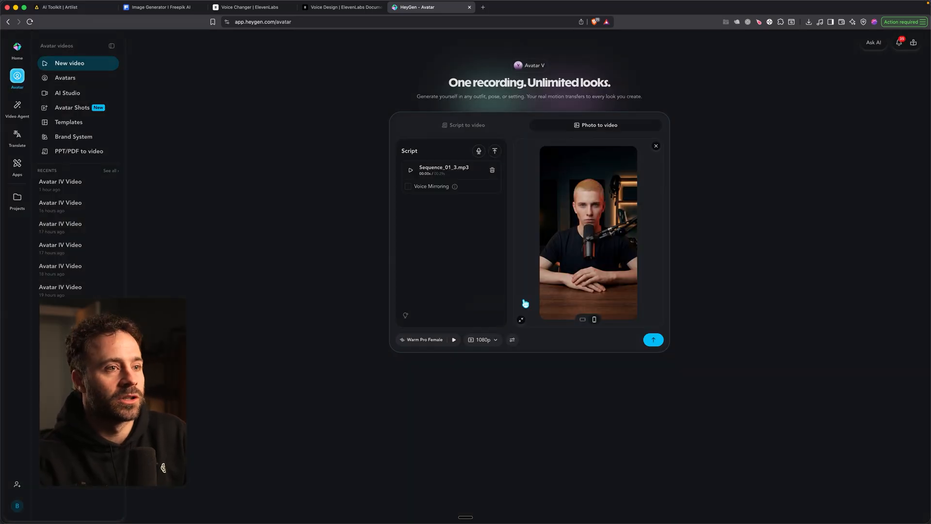
click(660, 341)
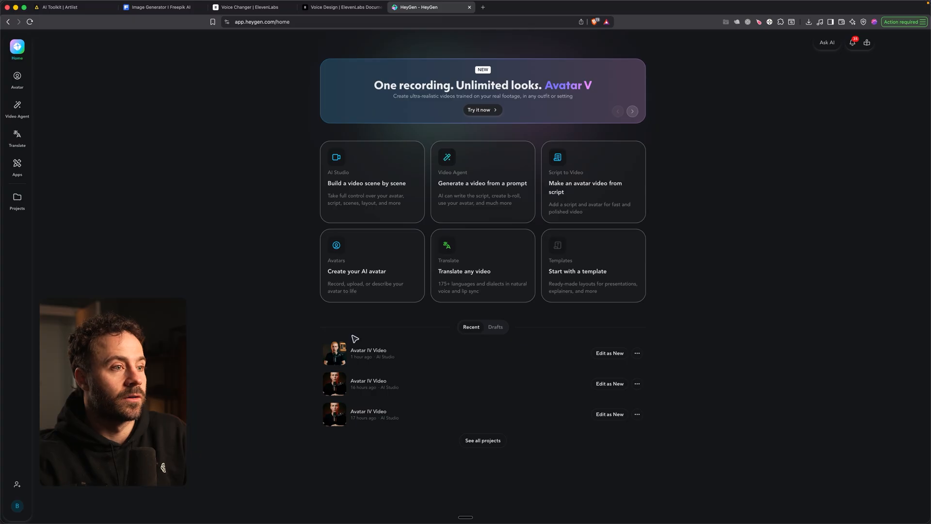
Open the most recent Avatar IV Video, watch how the character speaks and pause it.
click(422, 353)
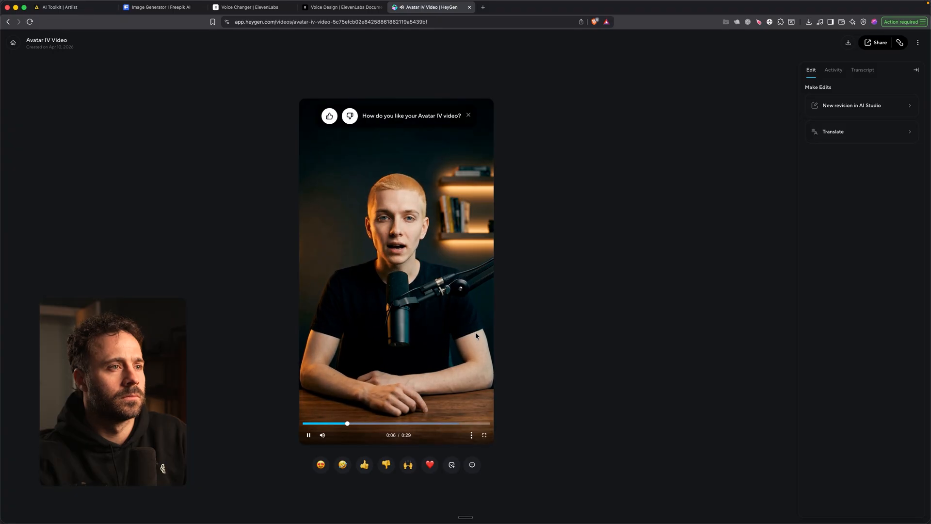
key(space)
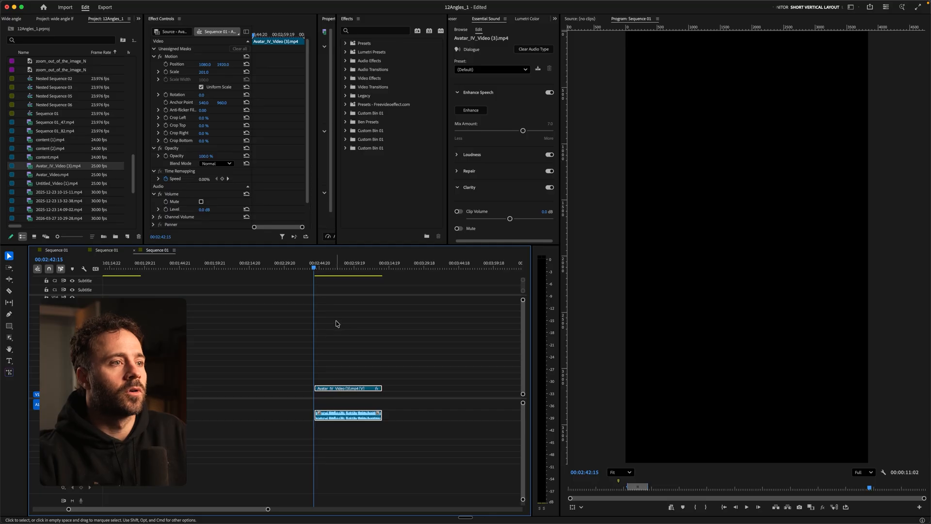
Switch to Premiere Pro, play the Avatar_IV_Video (3).mp4 clip in Sequence 01 and return the playhead near its start.
scroll(337, 325, up, 5)
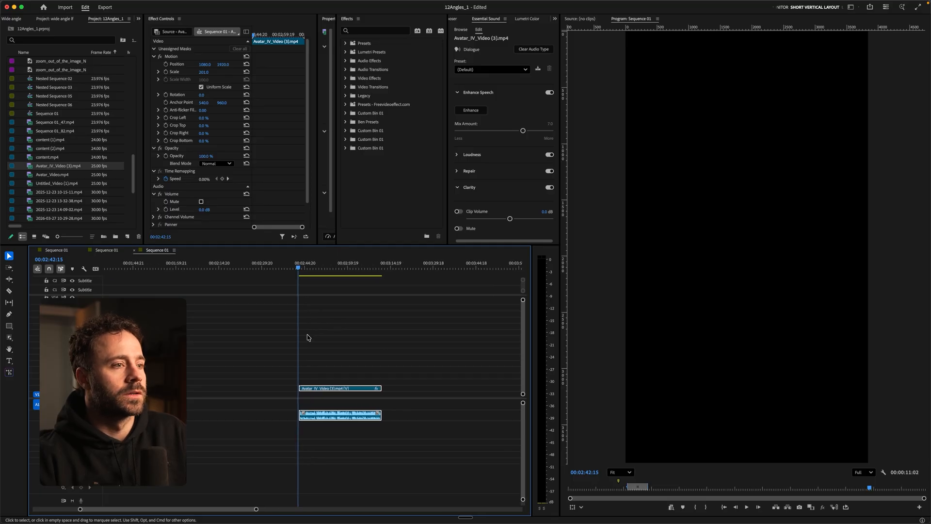
key(space)
scroll(336, 332, down, 5)
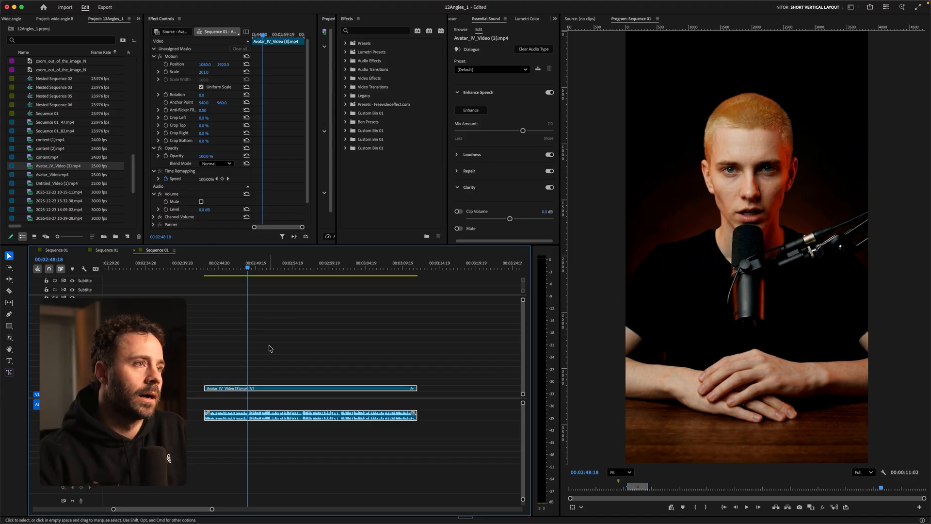
click(218, 267)
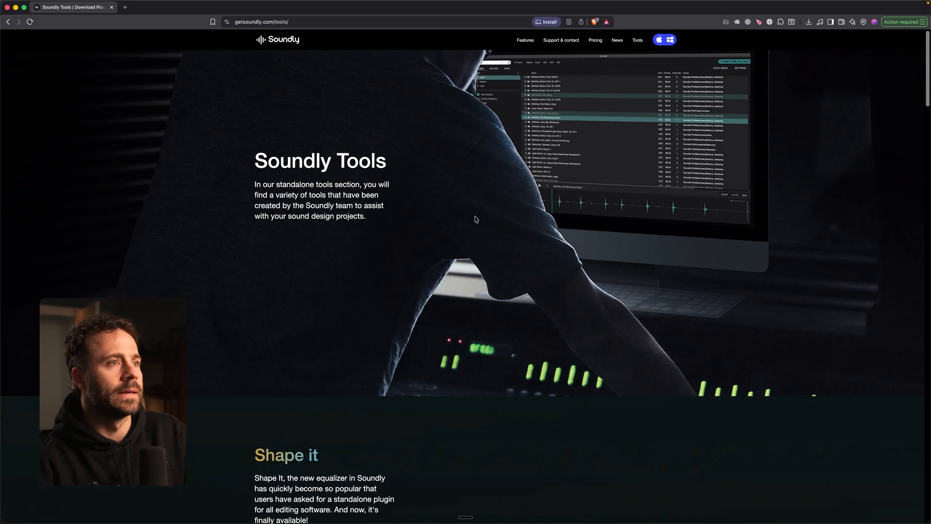
Review the Shape it and Place it plugins on the Soundly Tools web page.
scroll(393, 195, down, 12)
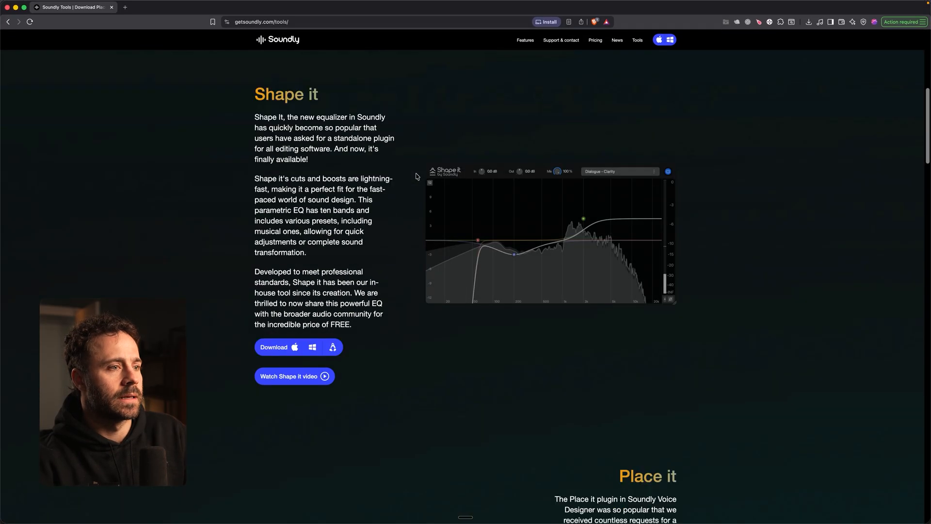
scroll(463, 220, down, 5)
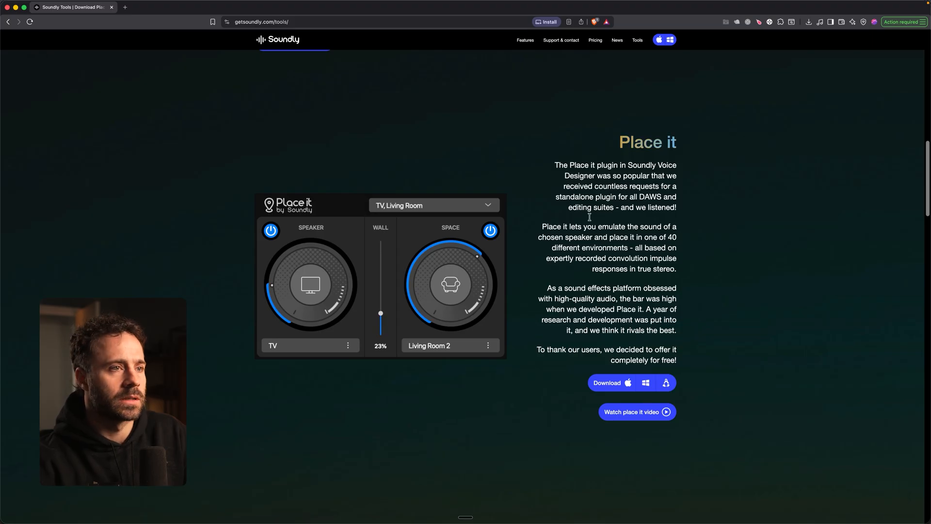
scroll(490, 252, down, 2)
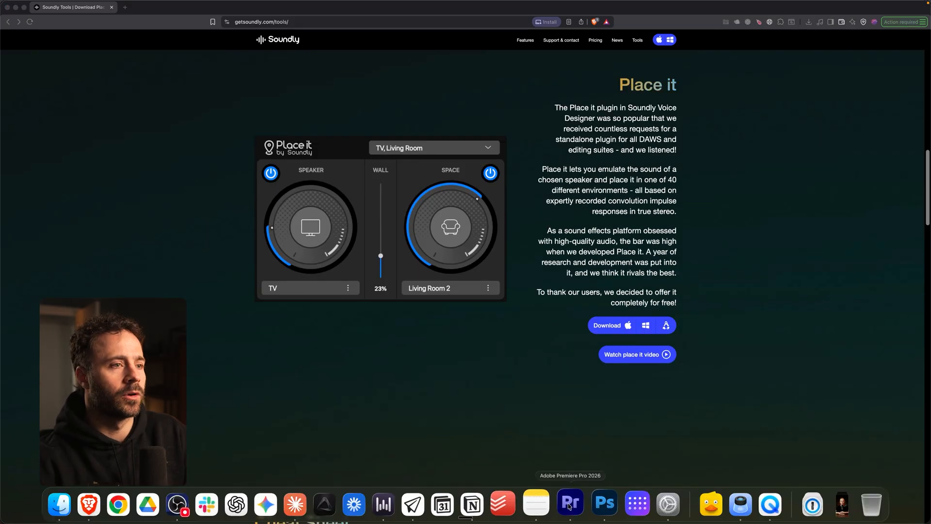
Switch back to Premiere Pro, search the effects for "place it" and apply Soundly Place It to the avatar clip's audio.
click(575, 518)
click(388, 31)
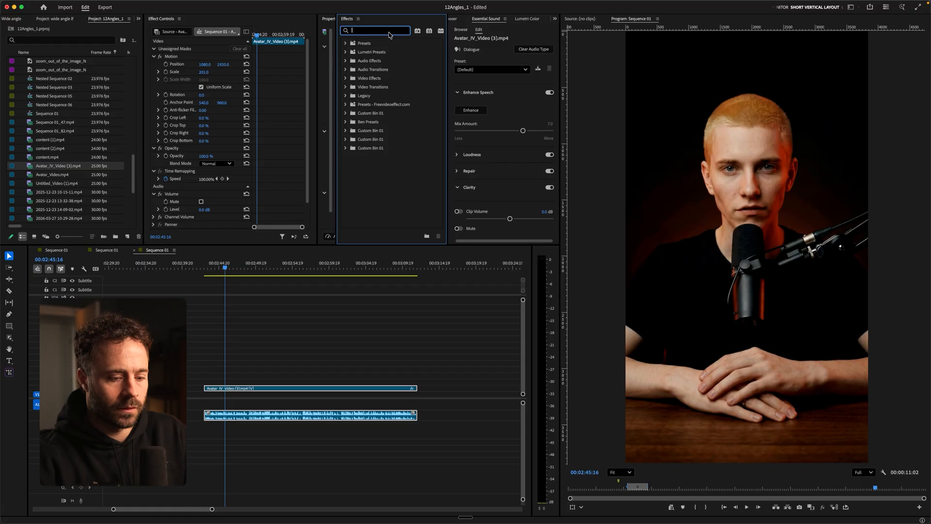
text(place it)
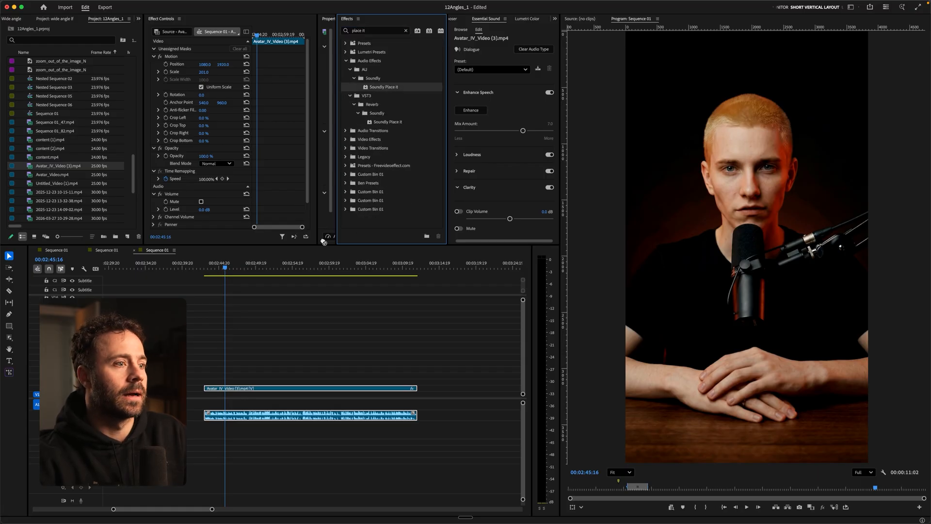
drag(282, 409, 282, 415)
Open the custom setup of Soundly Place It and set its space to the Home environment Living Room 1.
scroll(236, 197, down, 1)
scroll(237, 197, down, 2)
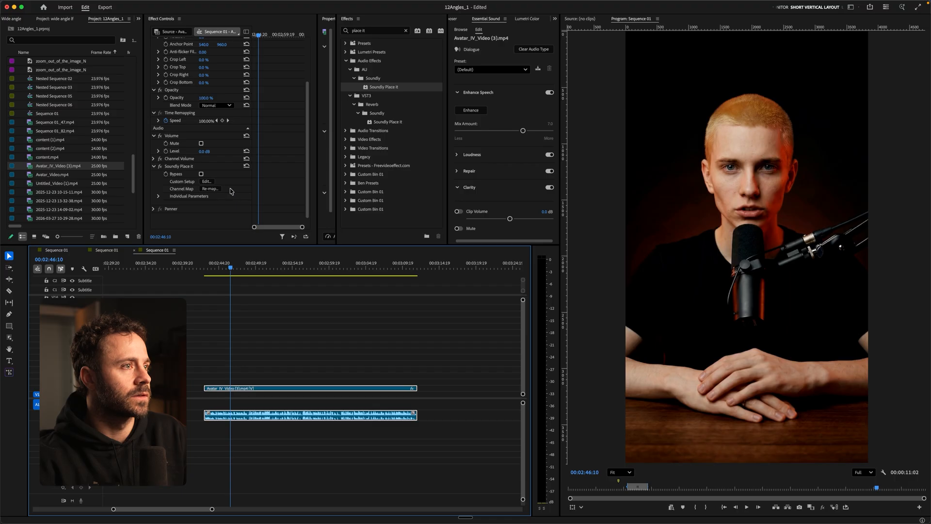
click(206, 181)
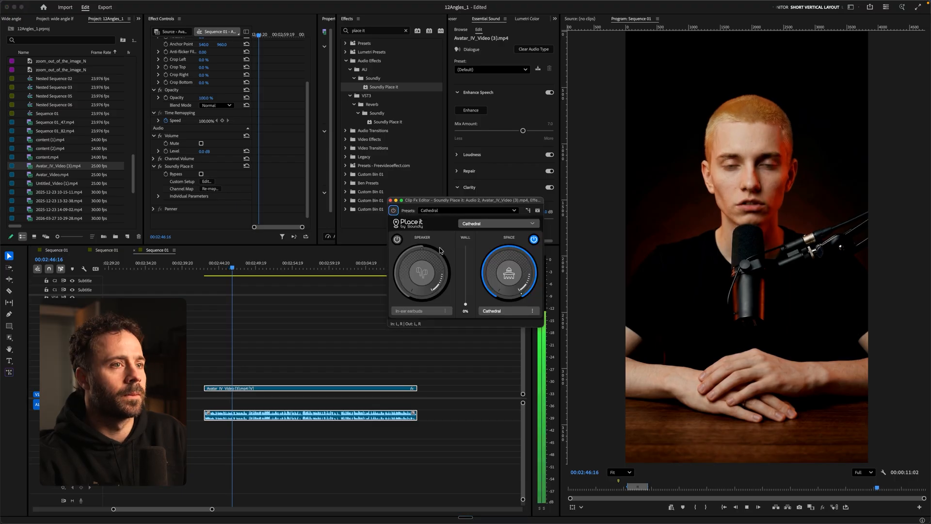
click(501, 314)
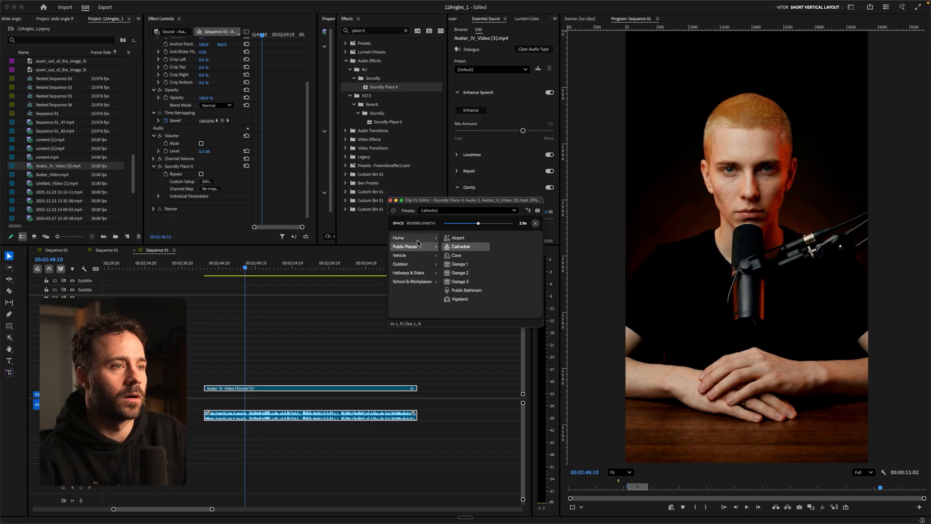
mouse_move(417, 241)
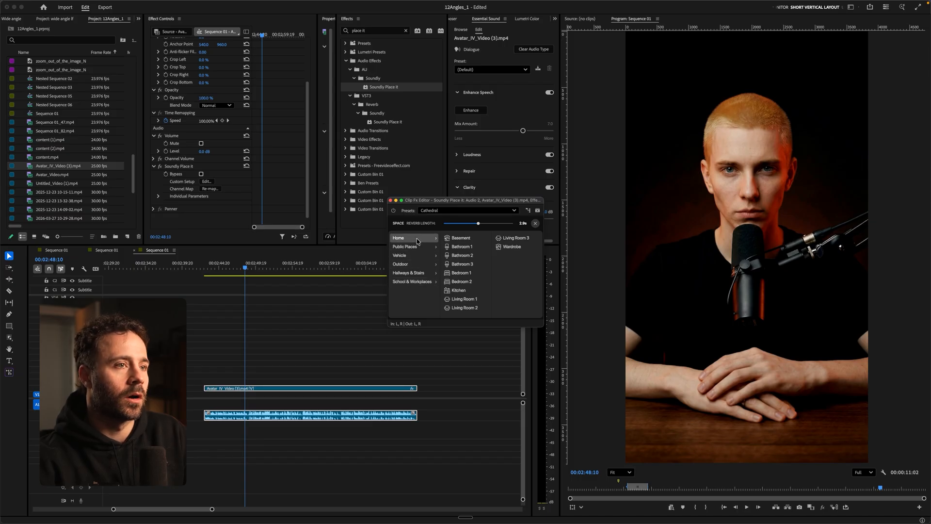
click(473, 300)
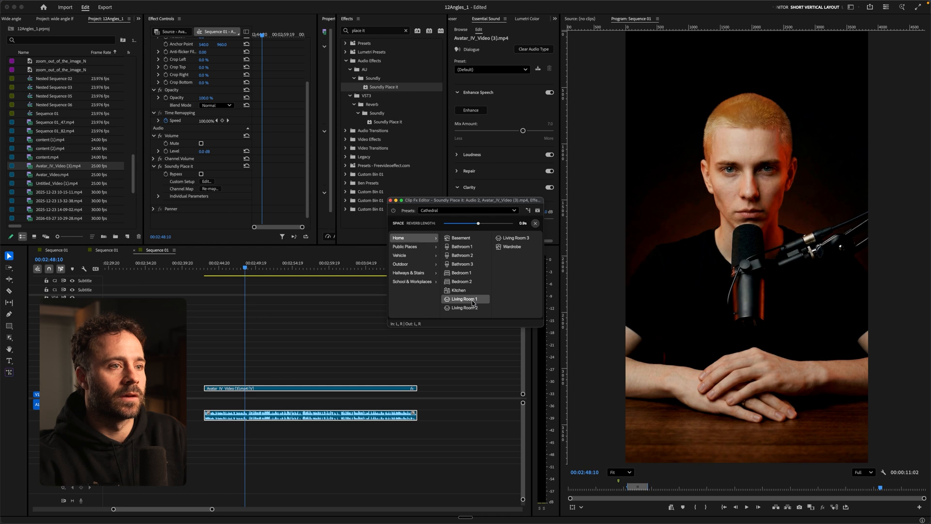
click(501, 277)
Audition the clip while turning the Space amount down to a low level and setting Wall to about 5%.
key(space)
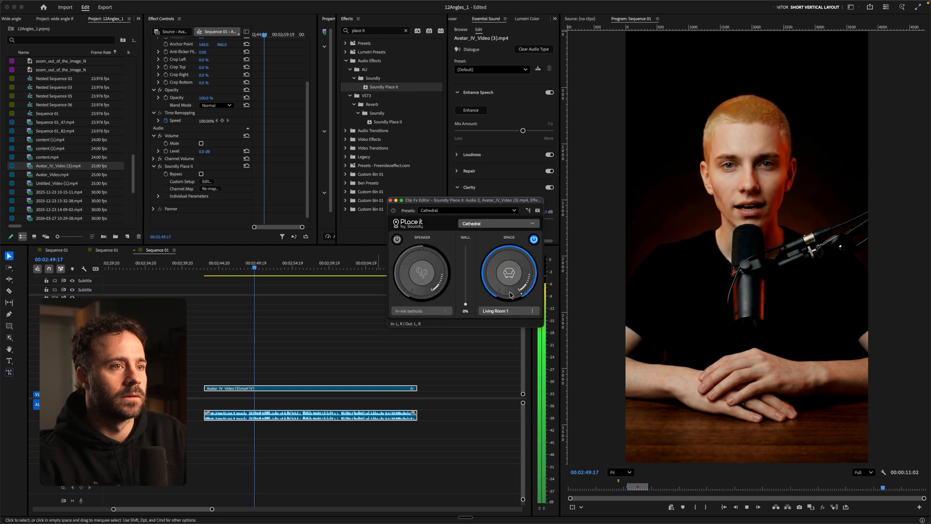
mouse_move(523, 290)
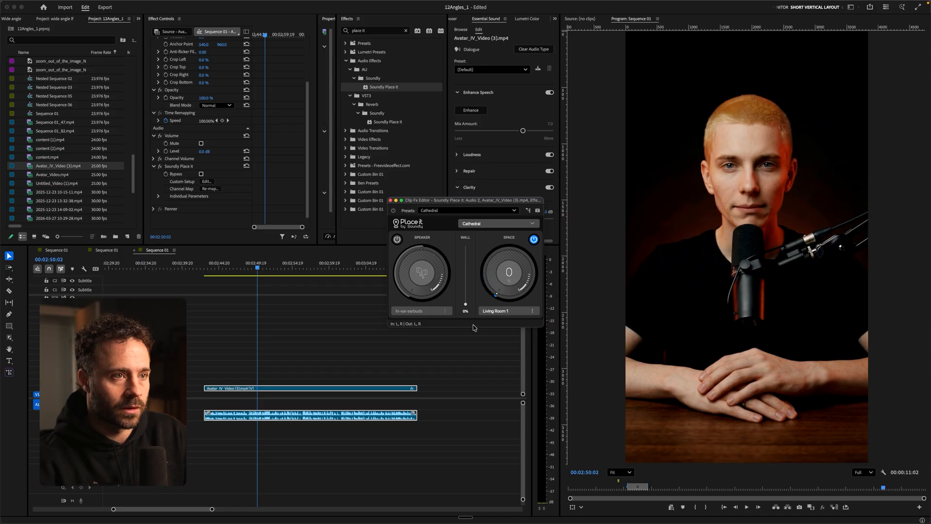
key(space)
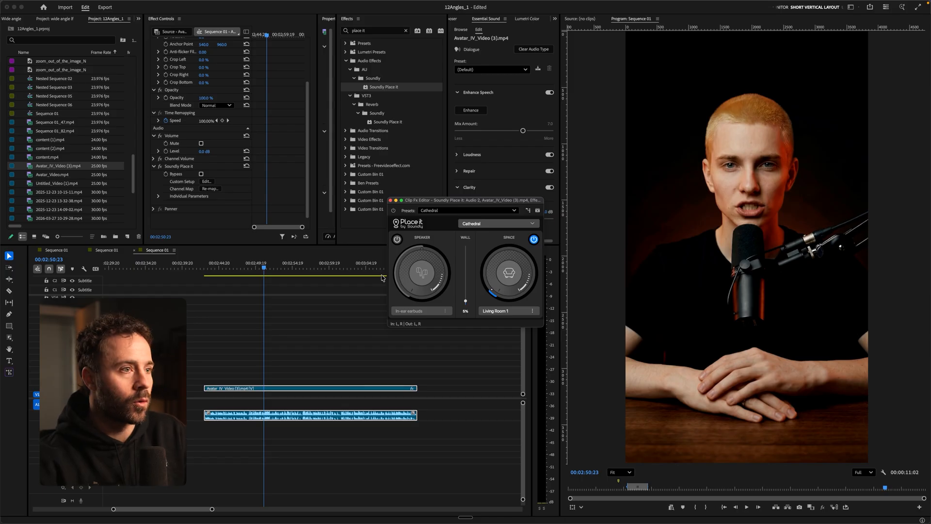
Play the avatar clip again from near its start to judge the adjusted room sound.
click(212, 269)
key(space)
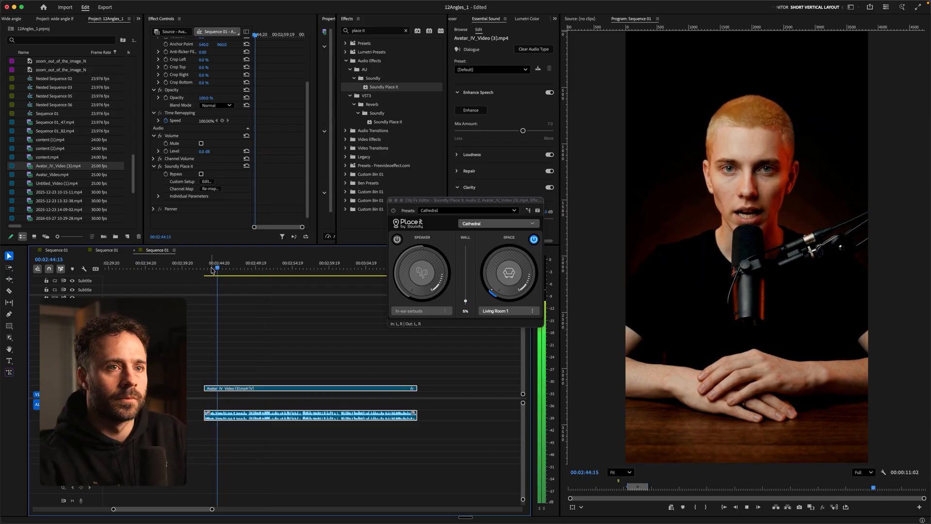
scroll(218, 337, down, 3)
key(space)
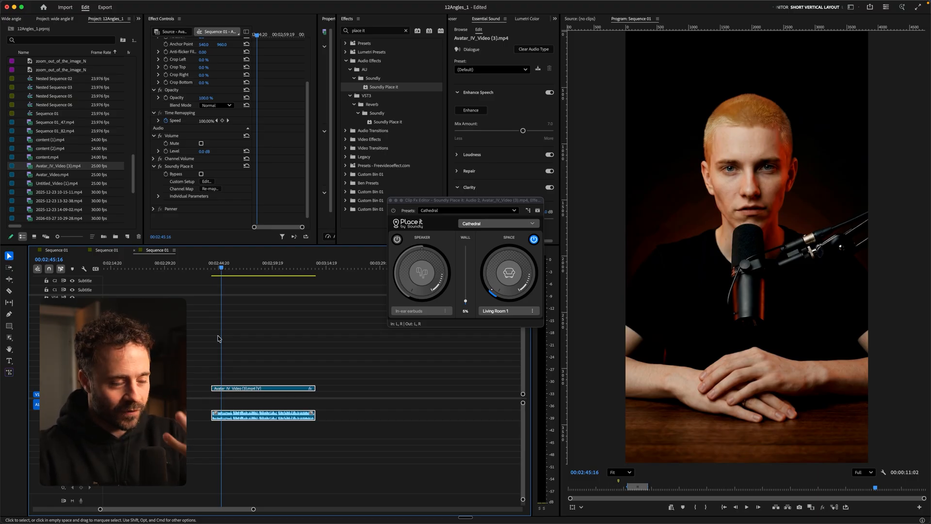
scroll(255, 330, left, 5)
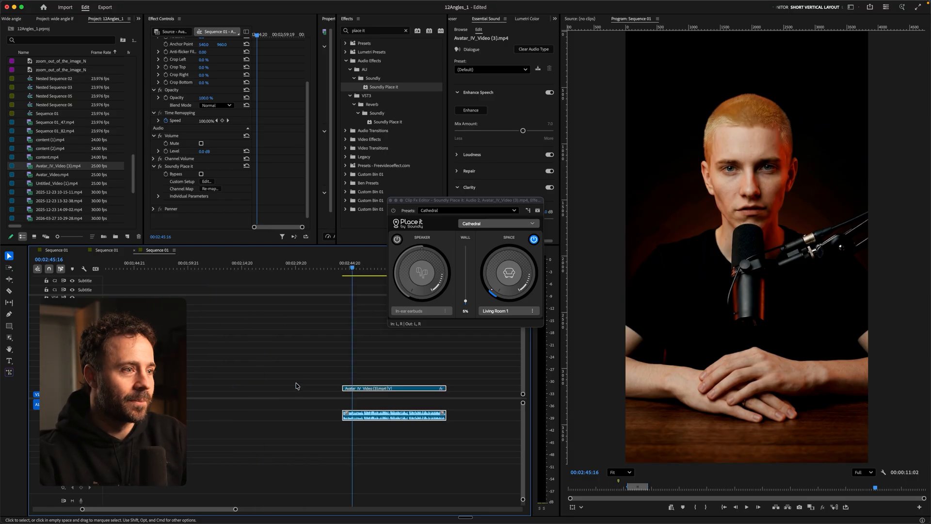
scroll(259, 380, right, 6)
scroll(193, 299, up, 3)
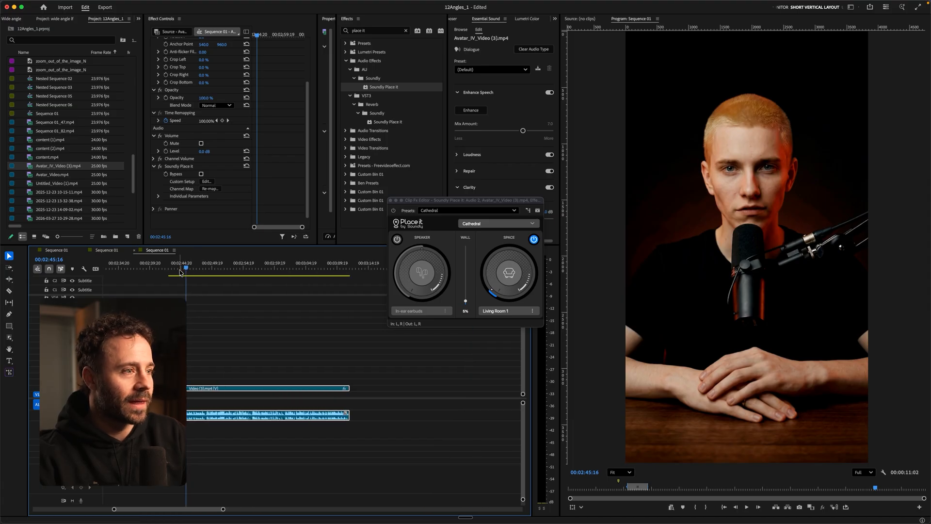
Play the avatar clip from its start and compare the sound with Soundly Place It's Space section bypassed and enabled.
drag(179, 272, 172, 272)
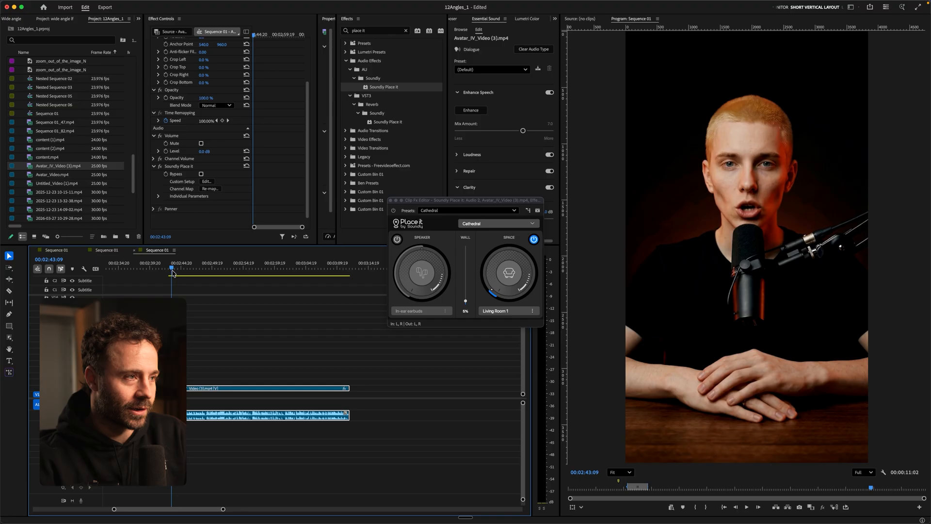
key(space)
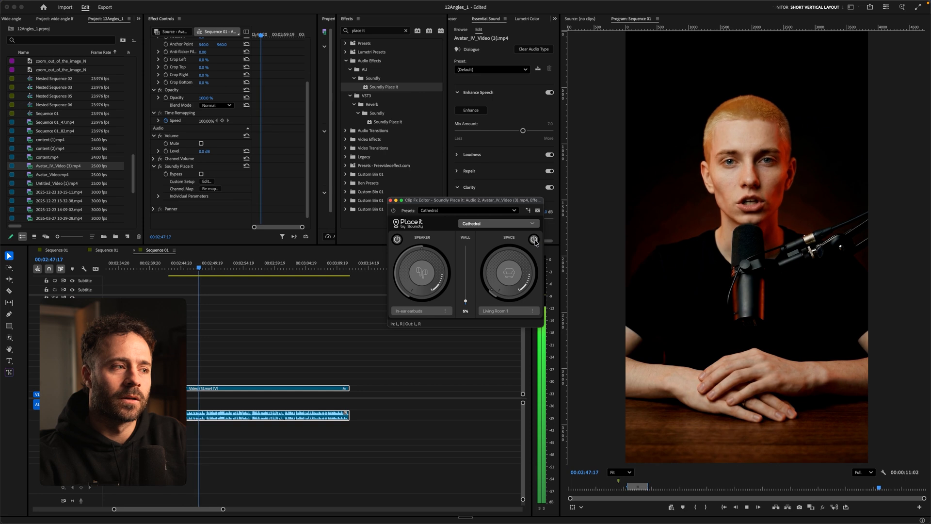
click(534, 239)
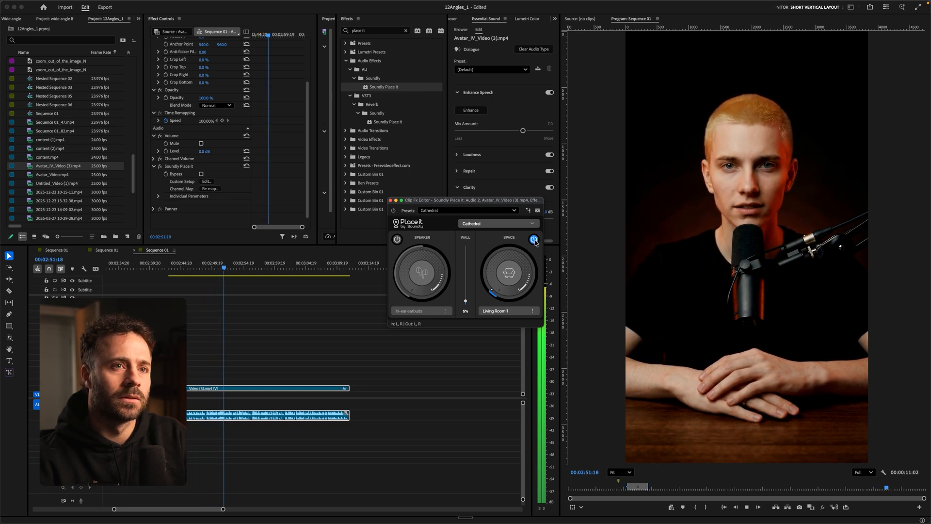
key(space)
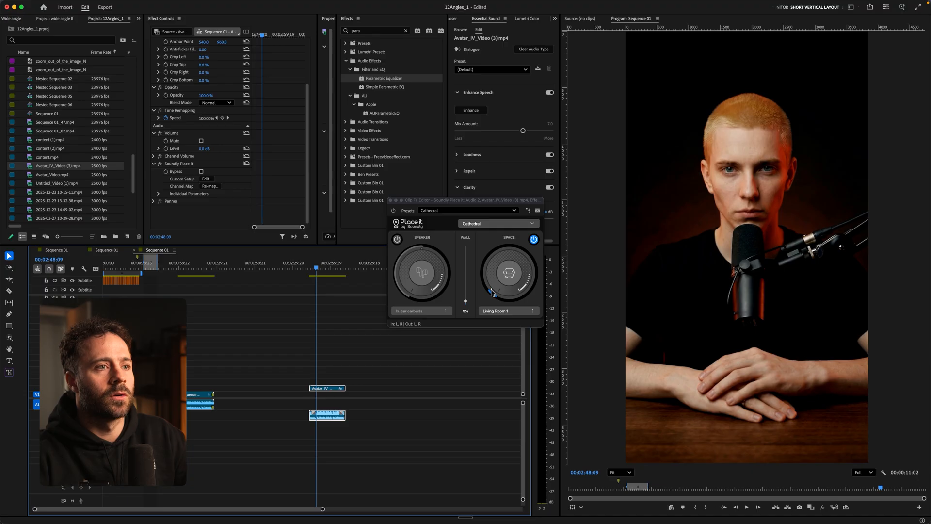
Audition the avatar clip again while fine-tuning Soundly Place It's low Space amount and keeping Wall at 5%.
click(491, 292)
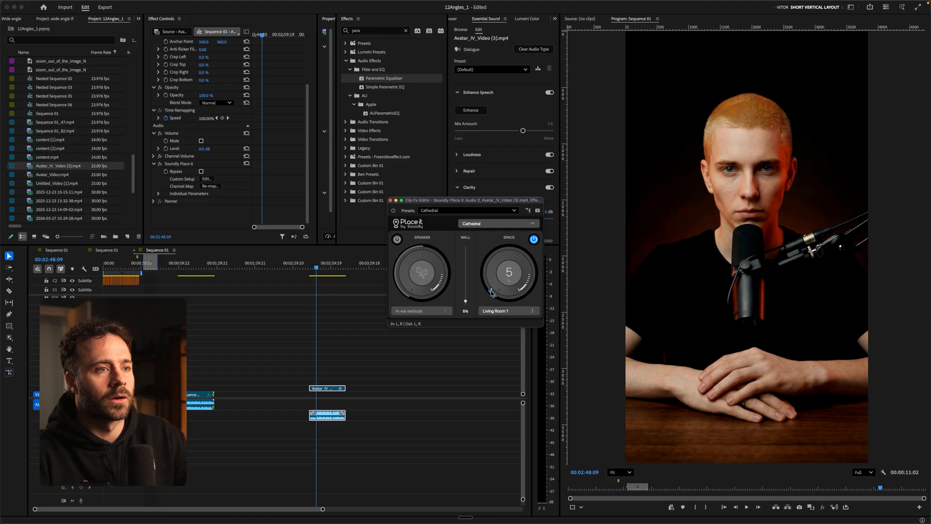
key(space)
drag(489, 286, 495, 307)
key(space)
key(space)
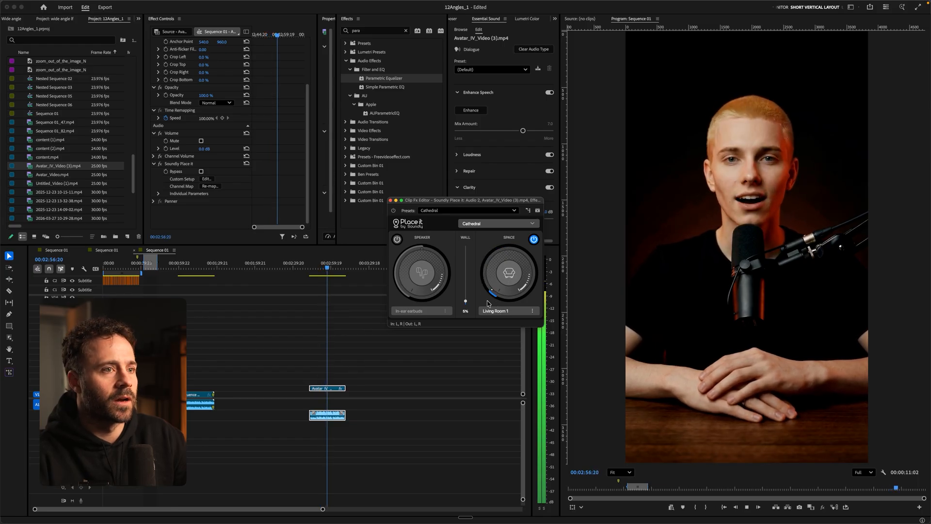
mouse_move(466, 301)
mouse_down()
mouse_move(466, 280)
mouse_move(468, 304)
mouse_up()
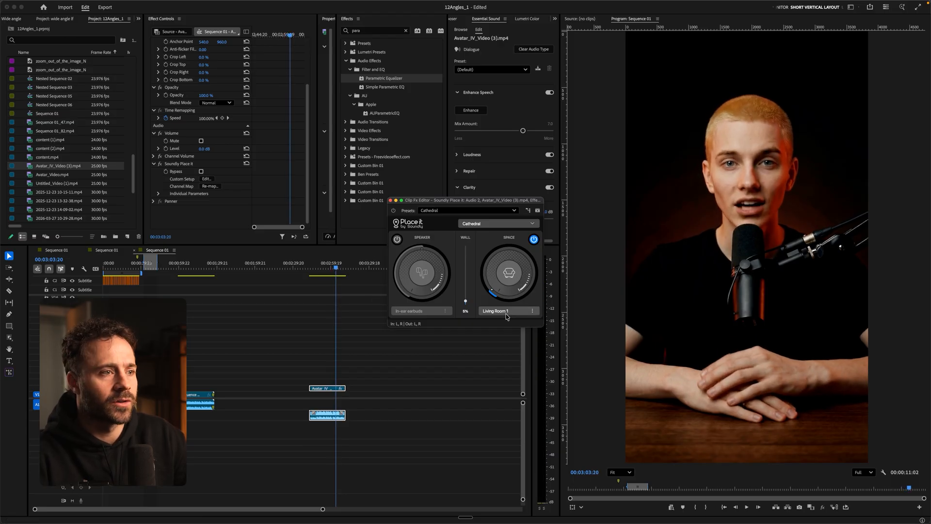
click(318, 267)
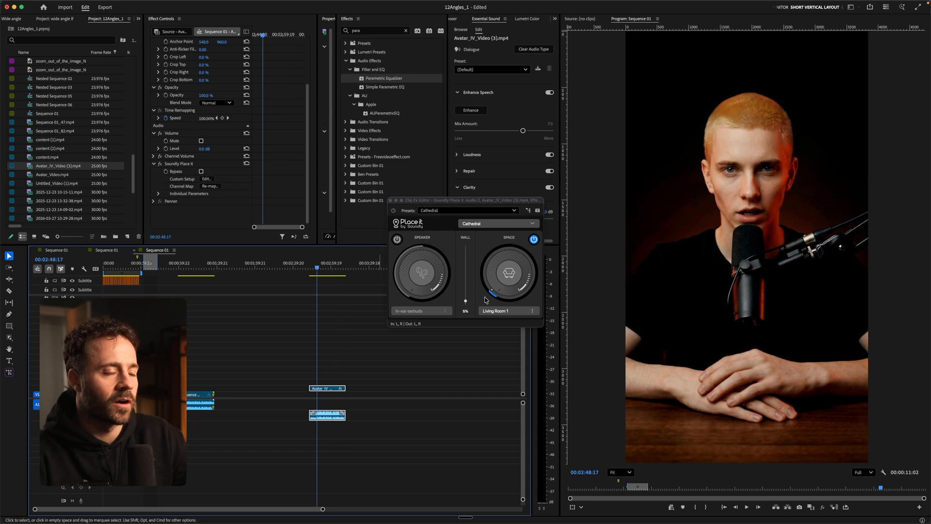
key(space)
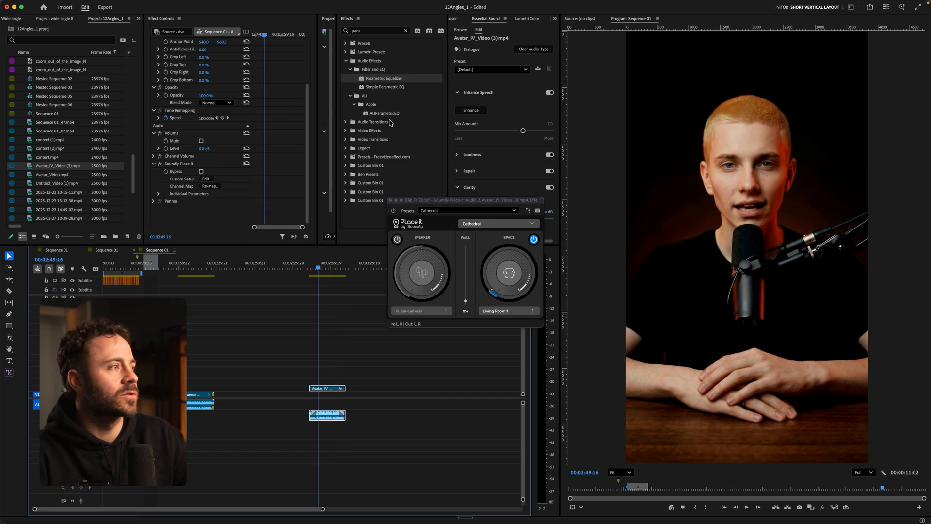
Apply the Parametric Equalizer effect to the avatar clip's audio and open its custom setup.
click(380, 80)
drag(323, 408, 322, 408)
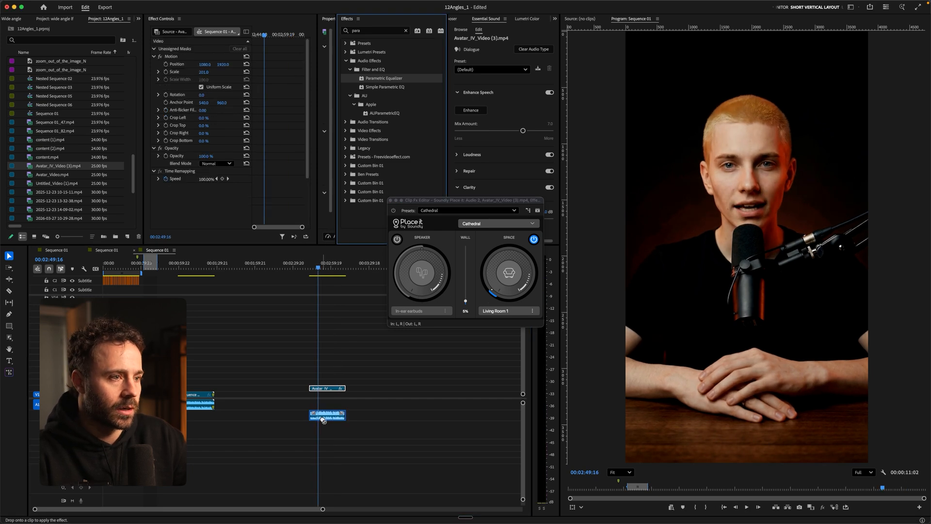
scroll(209, 195, down, 2)
click(207, 196)
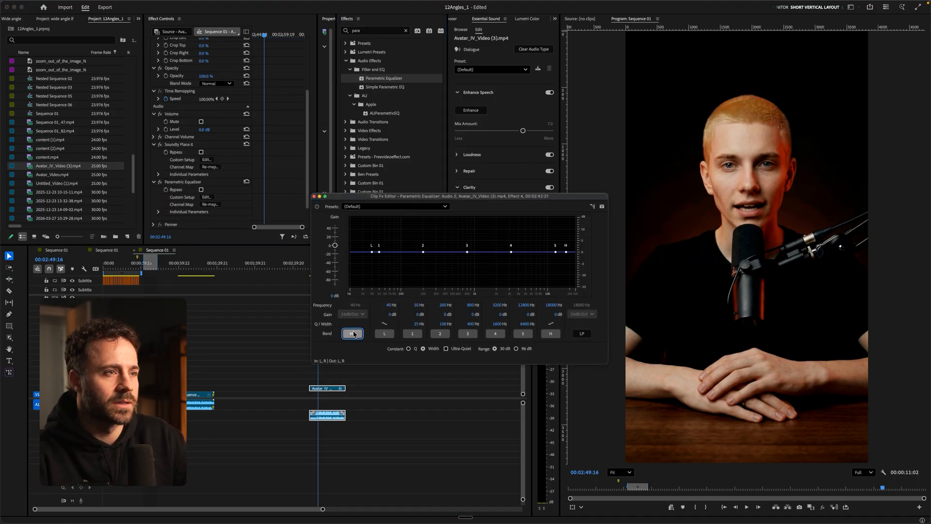
Shape the EQ with a 40 Hz high-pass, about 9.6 dB at 17424 Hz, 2.8 dB at 178 Hz and -0.3 dB at 777 Hz.
drag(567, 252, 566, 232)
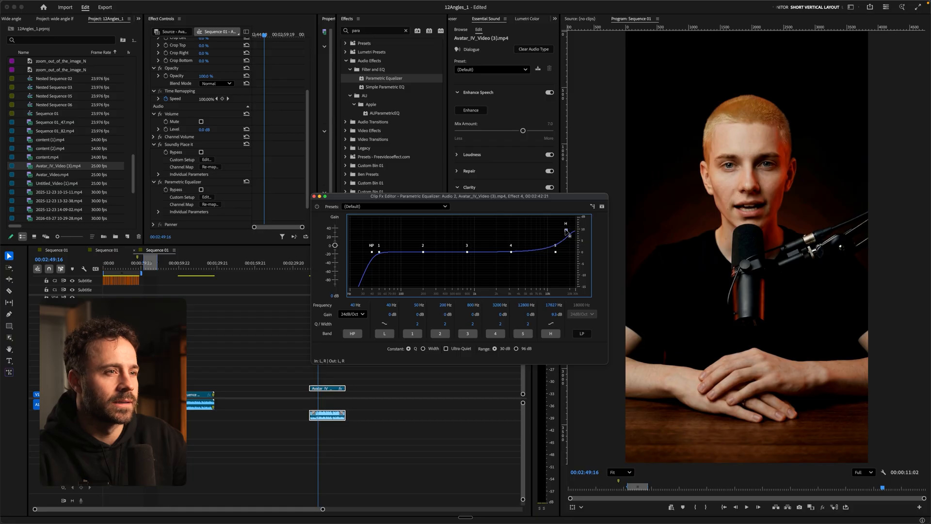
drag(383, 196, 447, 215)
click(315, 269)
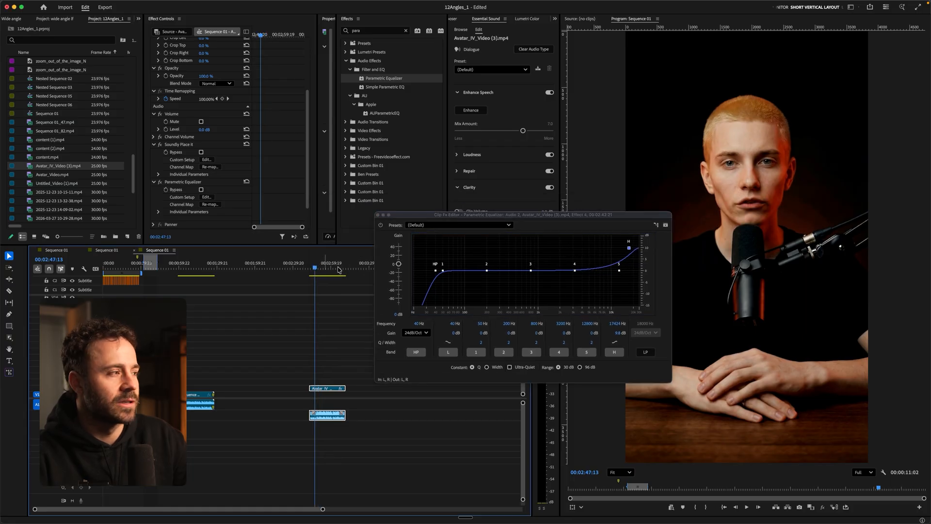
key(space)
drag(487, 270, 480, 240)
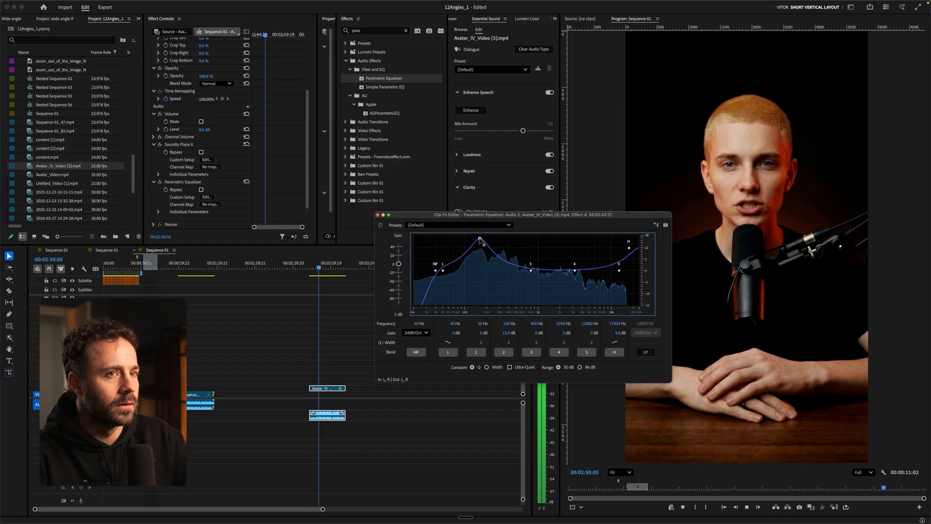
drag(484, 277, 534, 277)
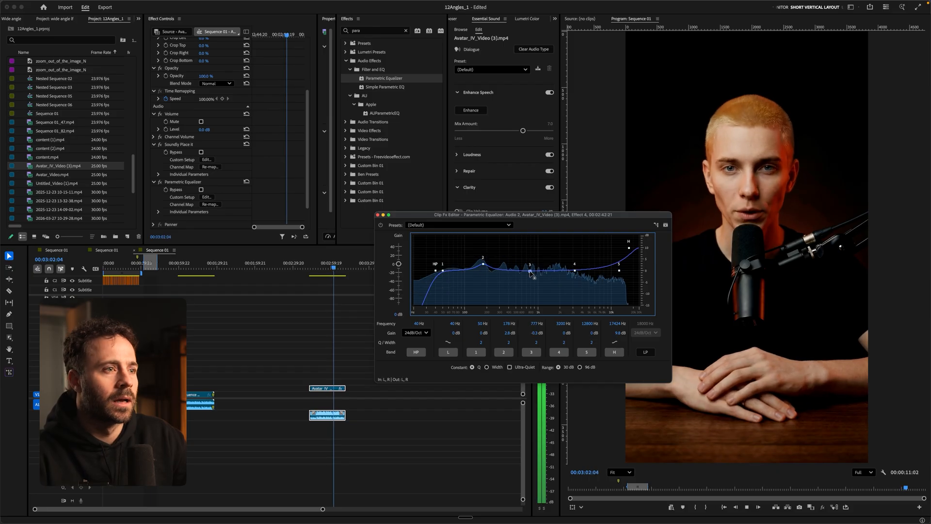
Replay the avatar clip from near its start to judge the equalized voice.
click(325, 267)
click(318, 268)
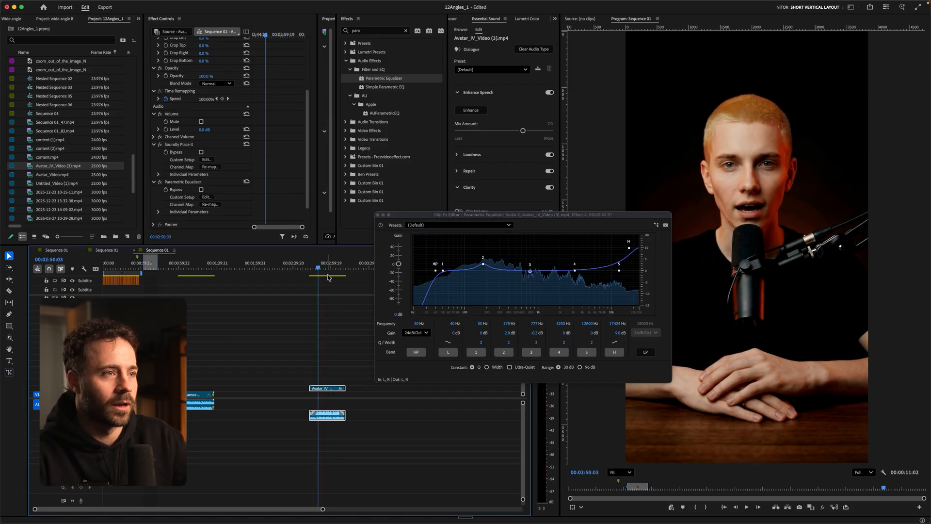
key(space)
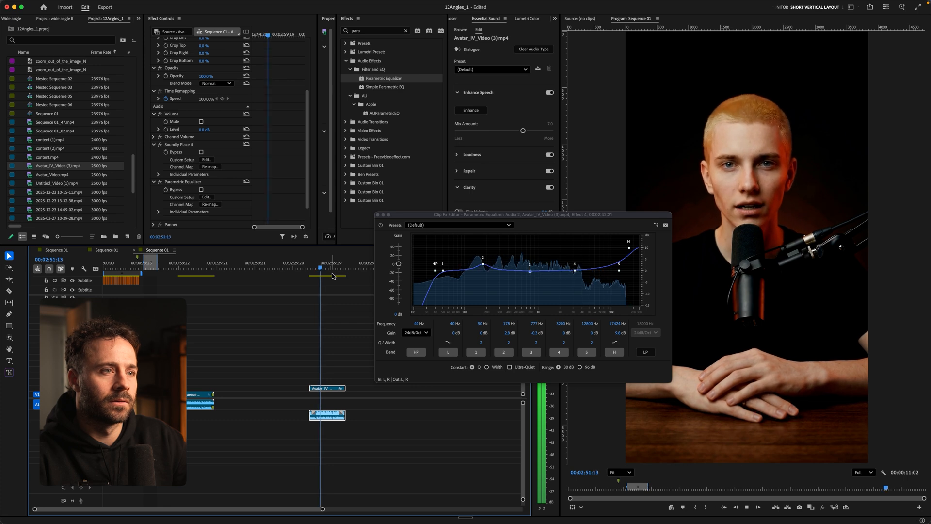
click(325, 283)
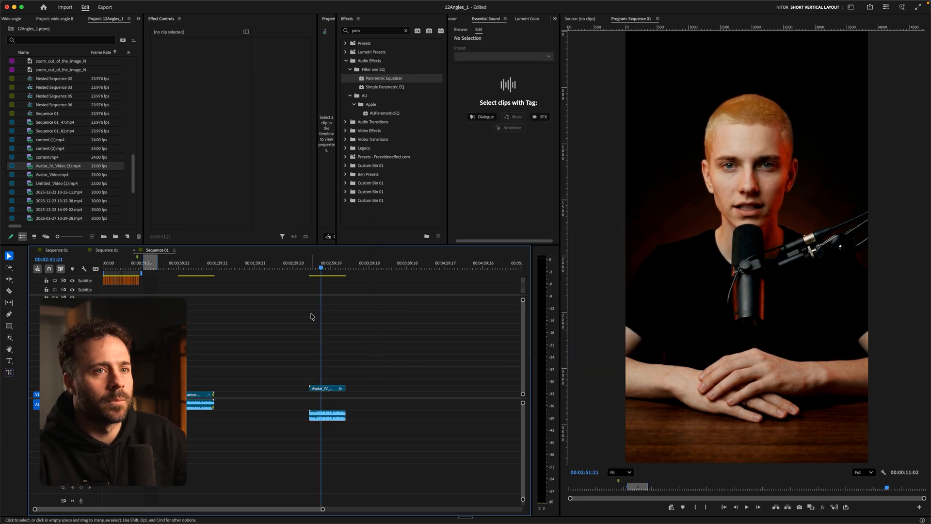
key(space)
key(space)
Play the finished captioned edit from the beginning of the sequence to compare its sound with the avatar clip.
key(Home)
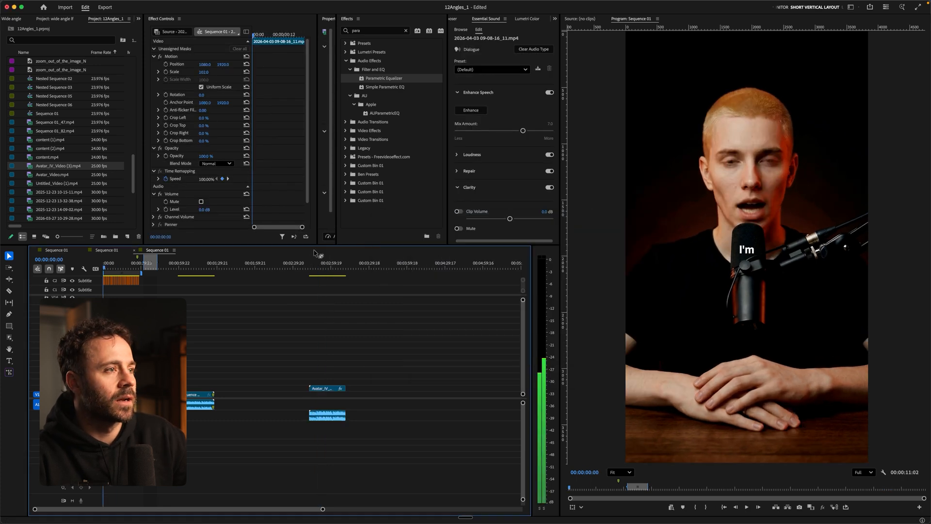
key(equal)
key(equal)
key(equal)
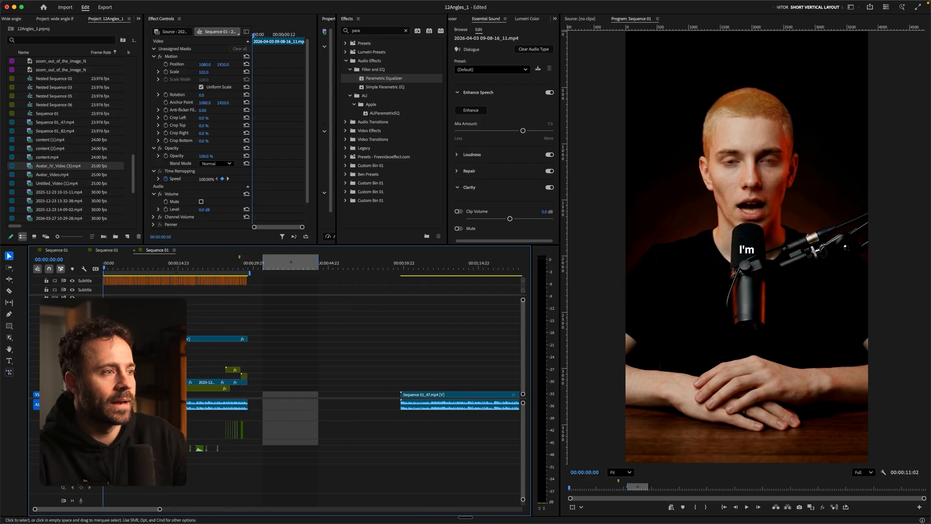
key(space)
key(equal)
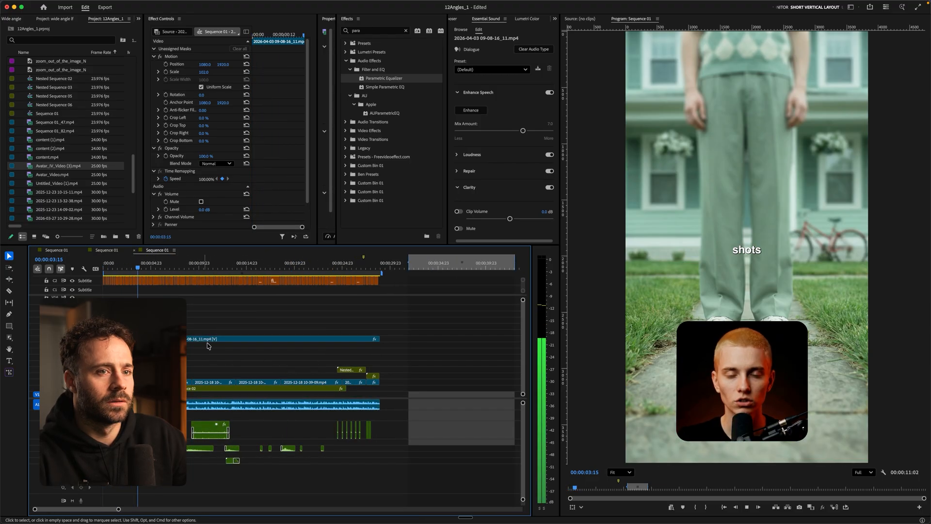
key(minus)
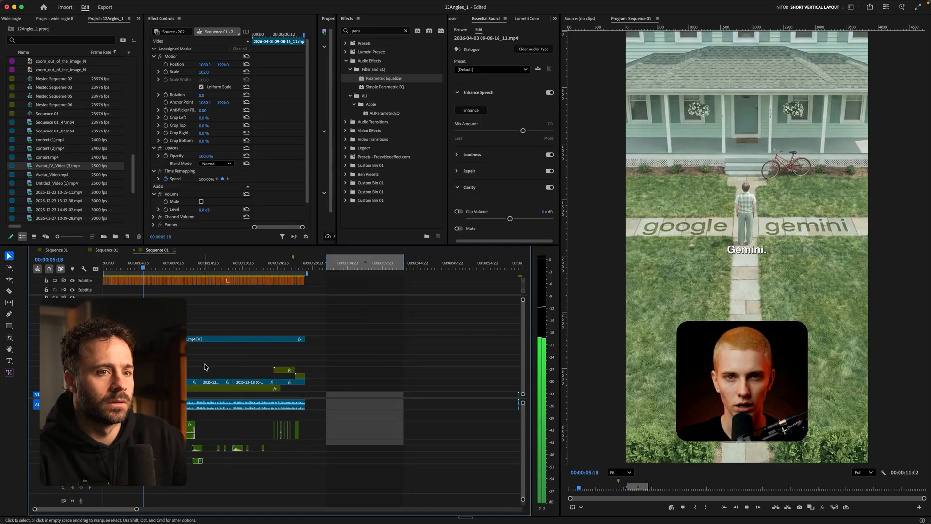
key(minus)
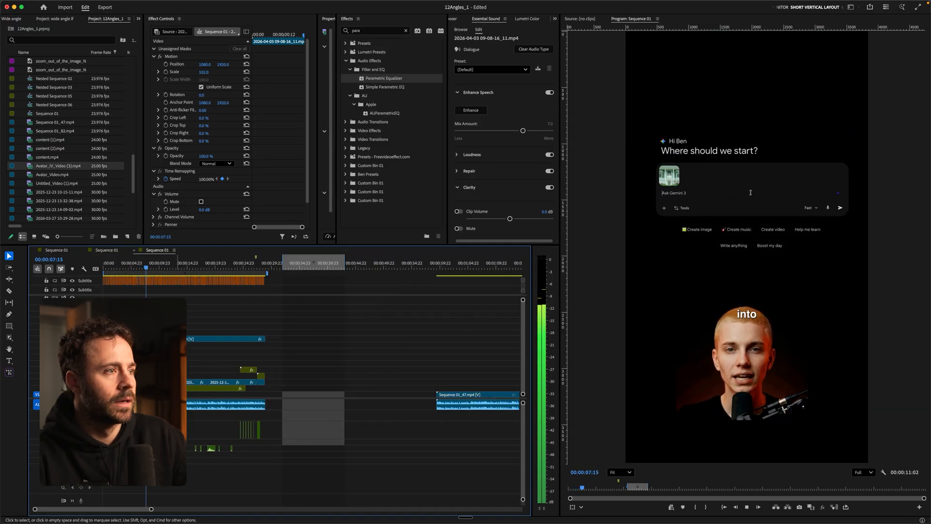
key(minus)
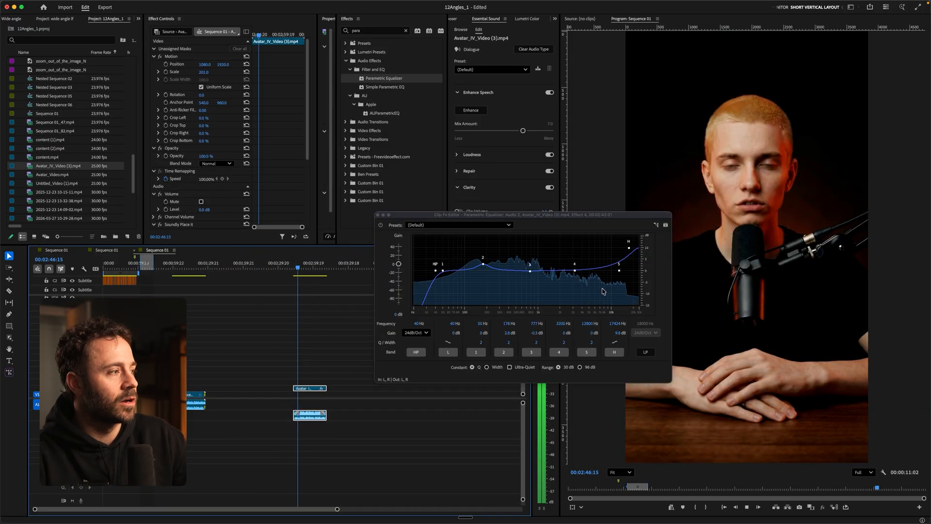
Close the avatar clip's Parametric Equalizer editor and return to the captioned edit near the sequence start.
click(378, 214)
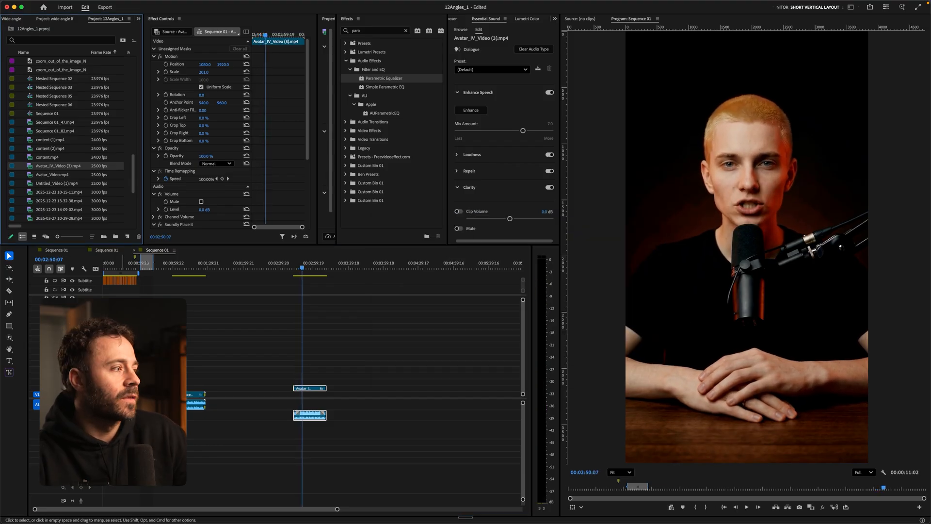
scroll(313, 364, up, 3)
scroll(313, 364, left, 1)
scroll(313, 364, down, 2)
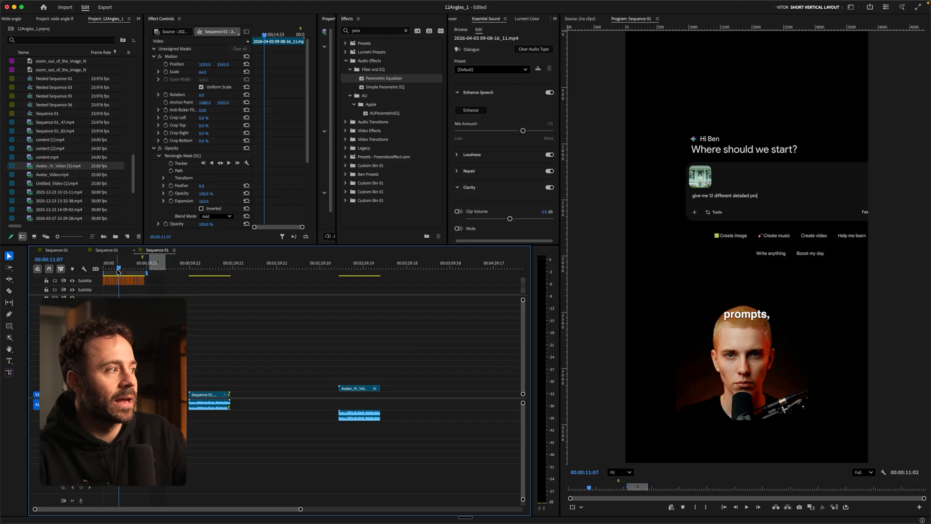
Review how the full-screen avatar opening changes to the small avatar inset by replaying the sequence from its start.
drag(119, 270, 102, 270)
scroll(103, 272, up, 3)
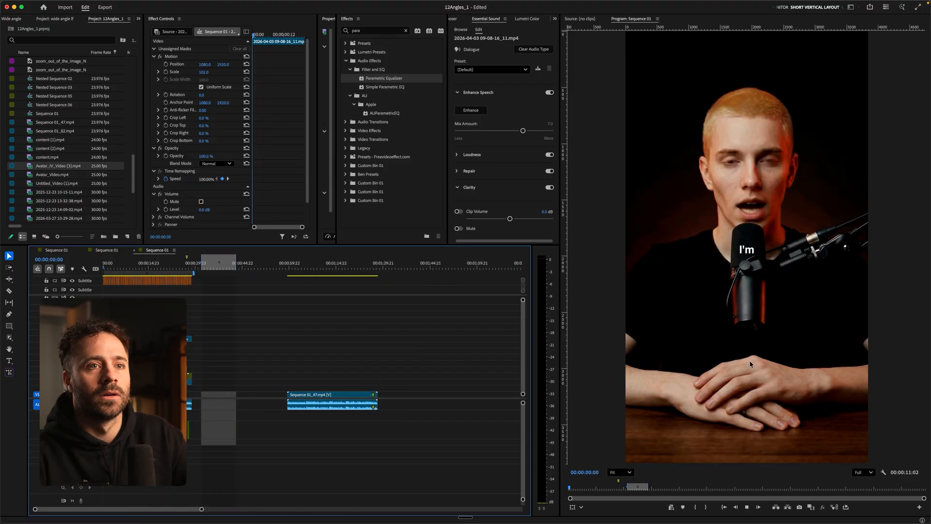
key(space)
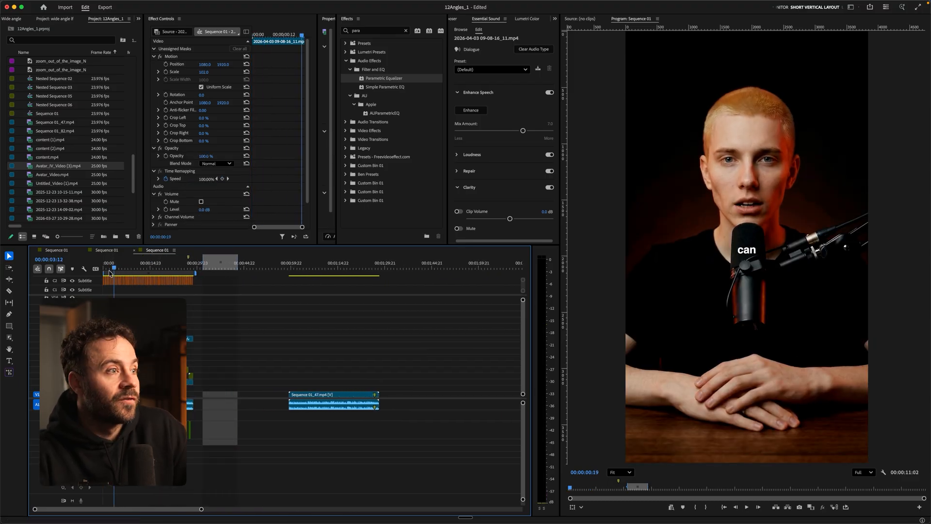
drag(109, 270, 103, 270)
key(space)
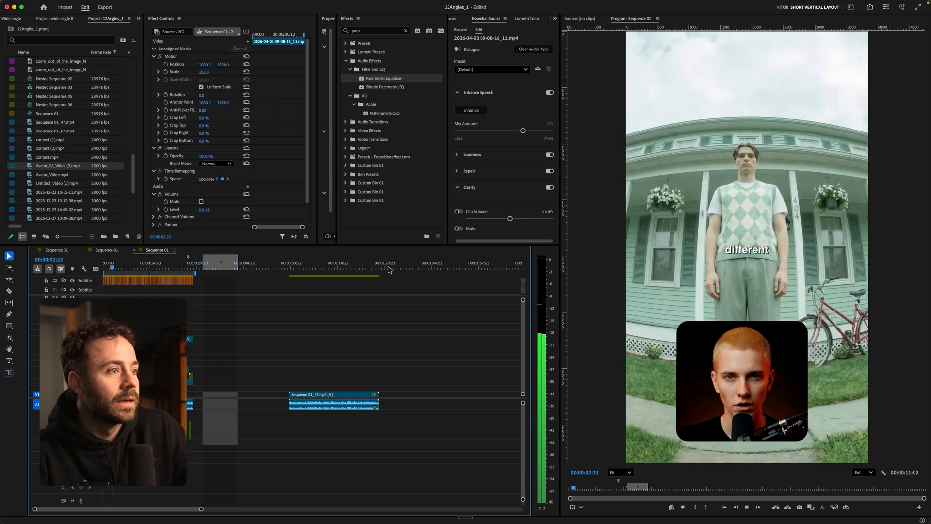
key(space)
click(104, 270)
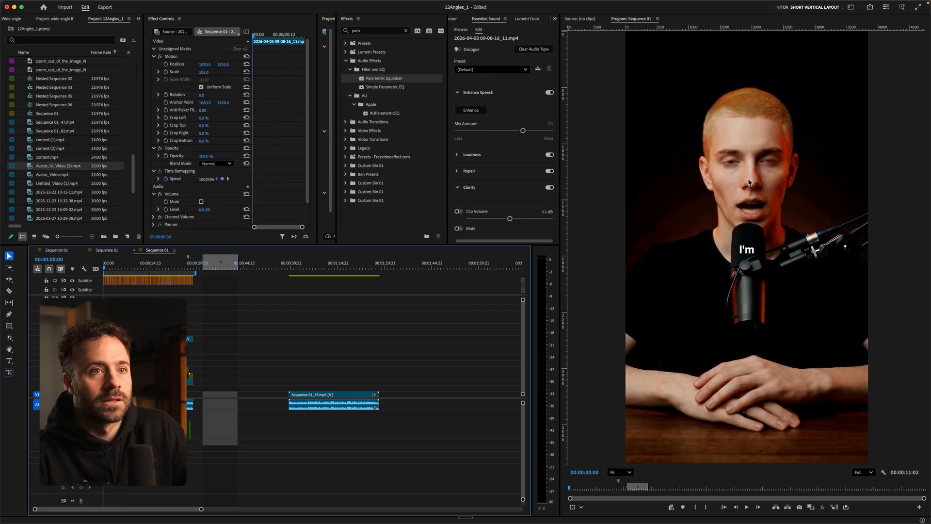
Show the guides over the preview to check the avatar's framing during playback, and hide them before inspecting the edit near 16 seconds.
key(super+semicolon)
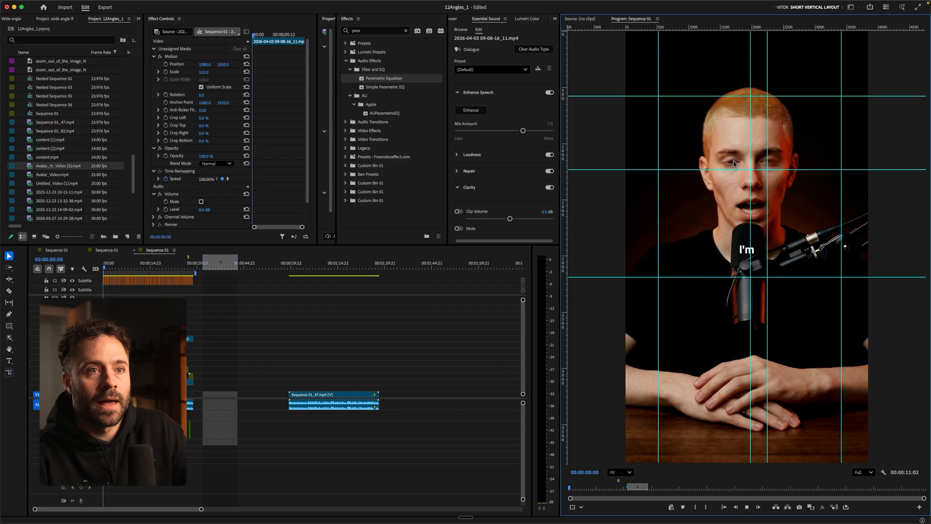
key(space)
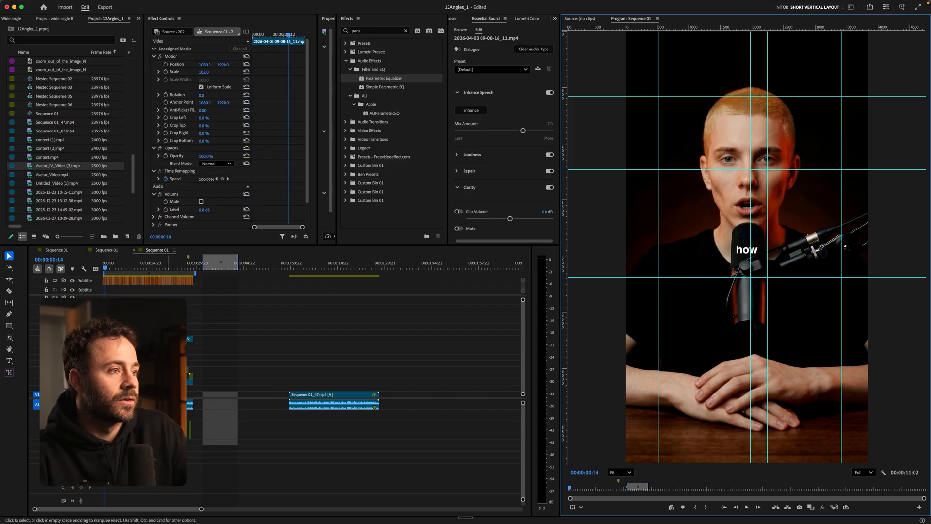
key(space)
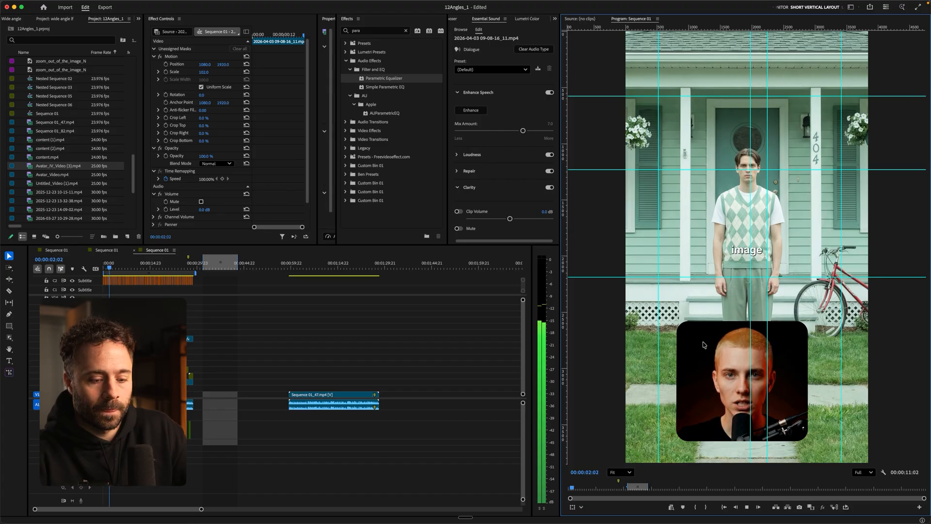
key(super+semicolon)
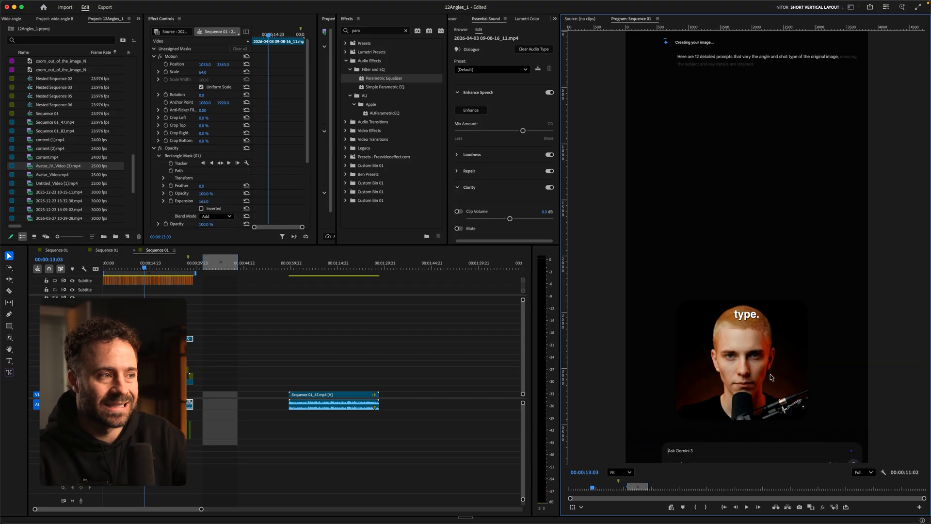
drag(144, 271, 155, 269)
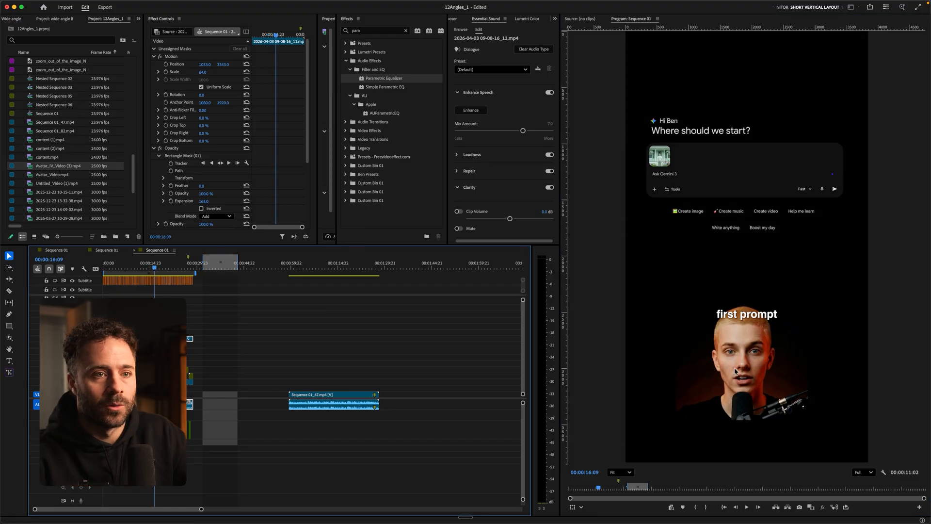
Play the captioned edit from around 16 seconds to check the avatar inset, and replay the opening from the sequence start.
key(space)
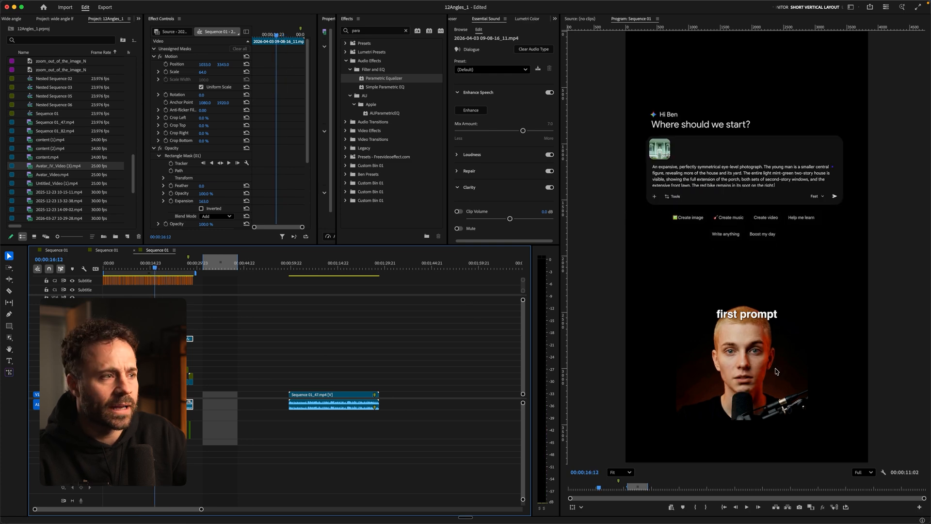
key(space)
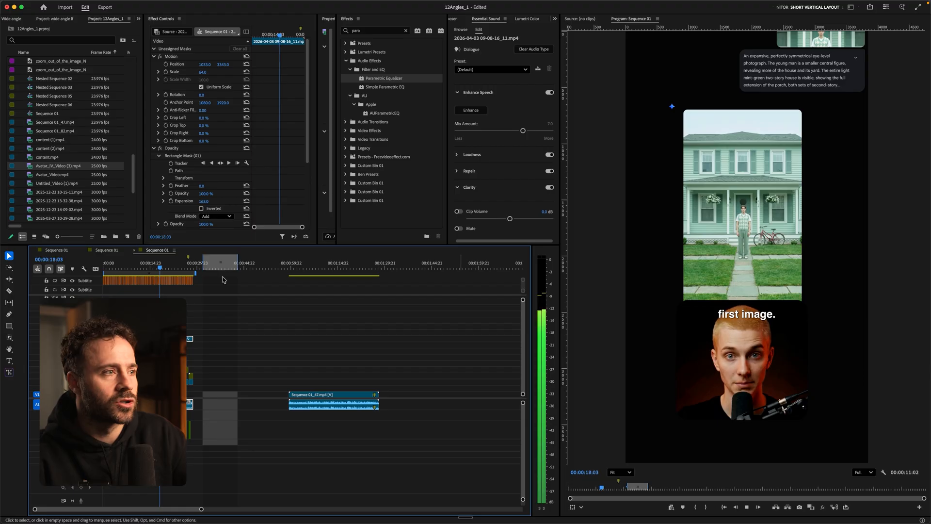
key(Home)
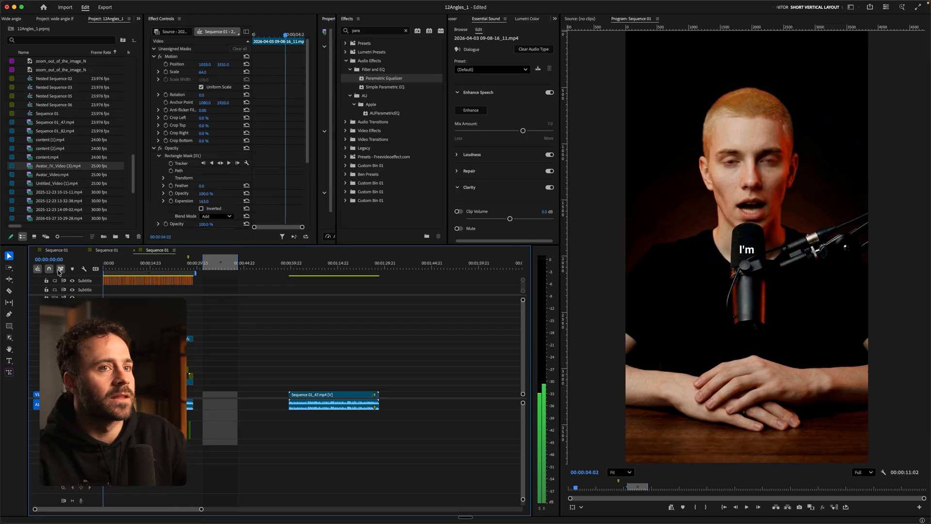
key(space)
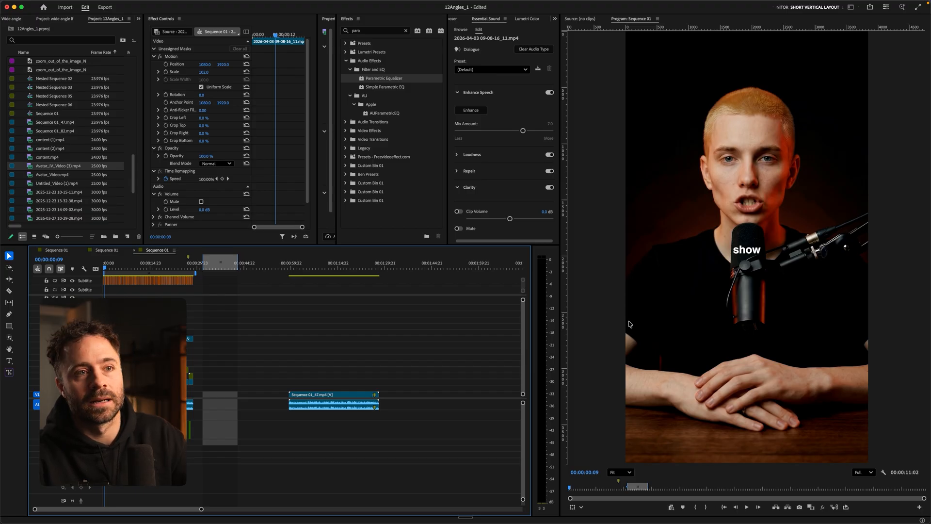
key(space)
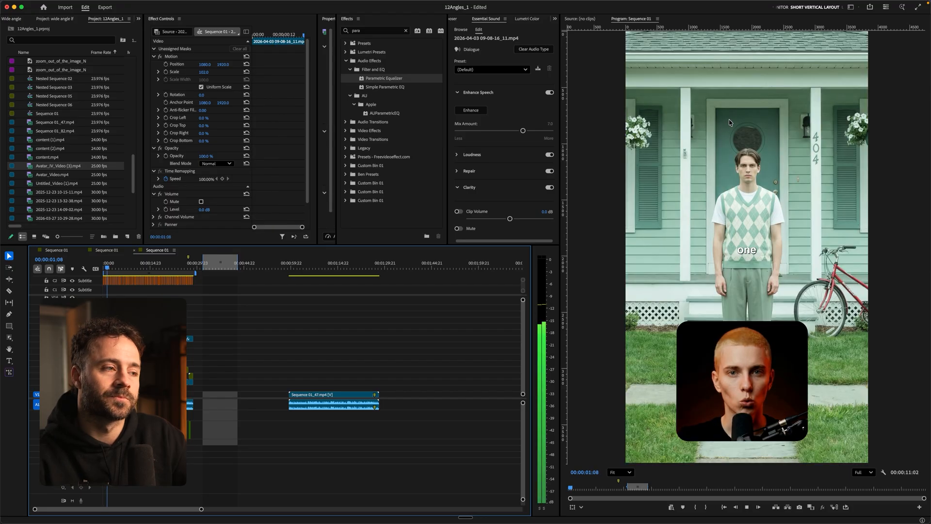
Switch to the Freepik Image Generator in the browser, view the upscaled 9:16 microphone portrait of the character, and return to the image gallery.
click(103, 515)
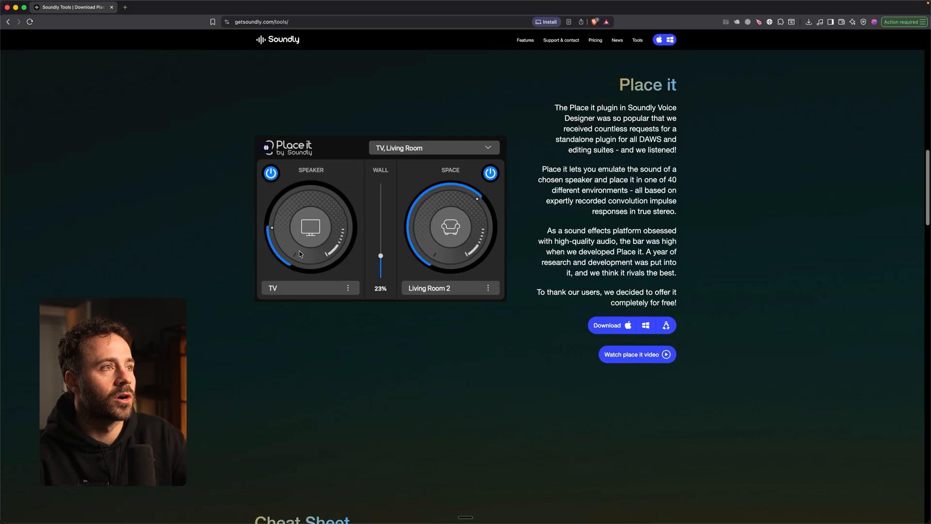
key(super+grave)
click(188, 8)
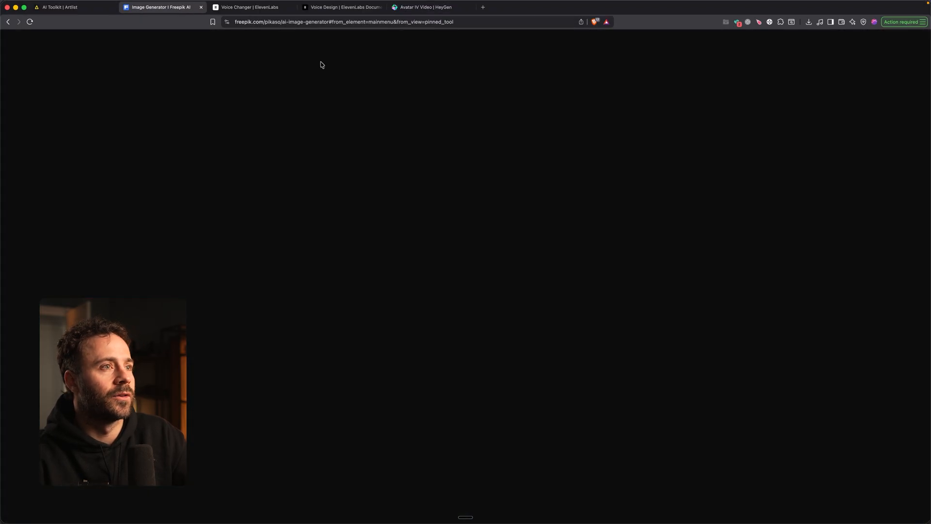
click(467, 83)
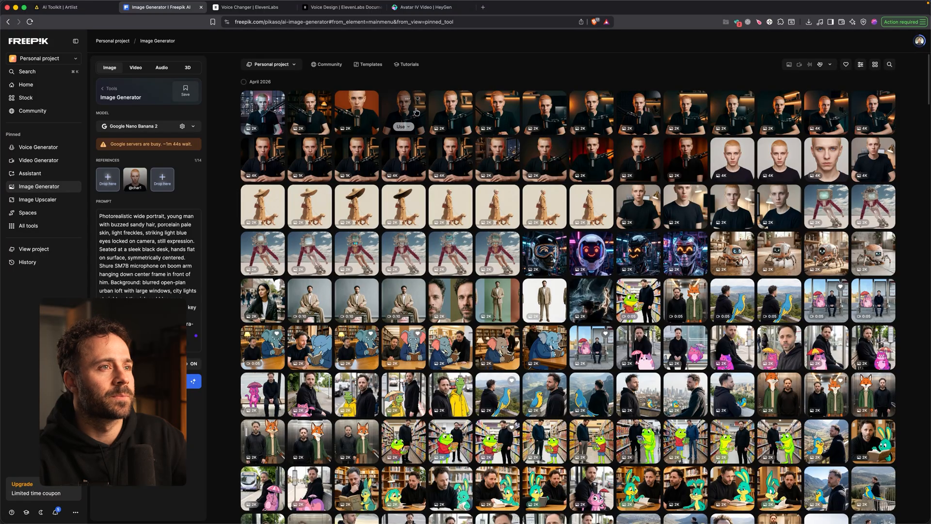
click(473, 84)
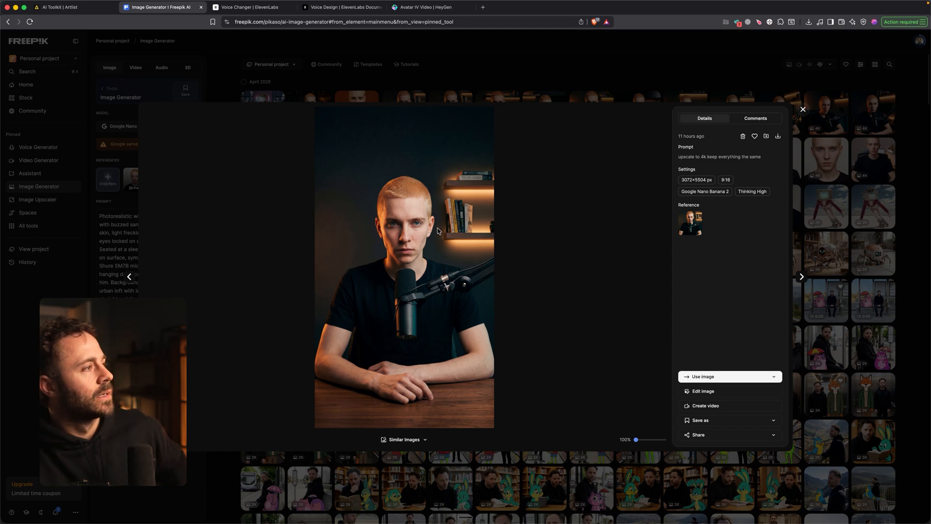
click(439, 60)
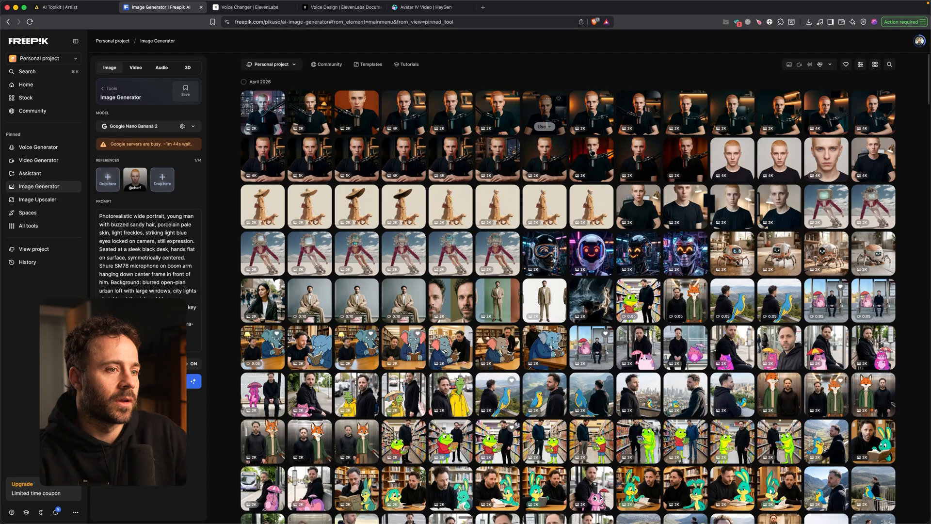